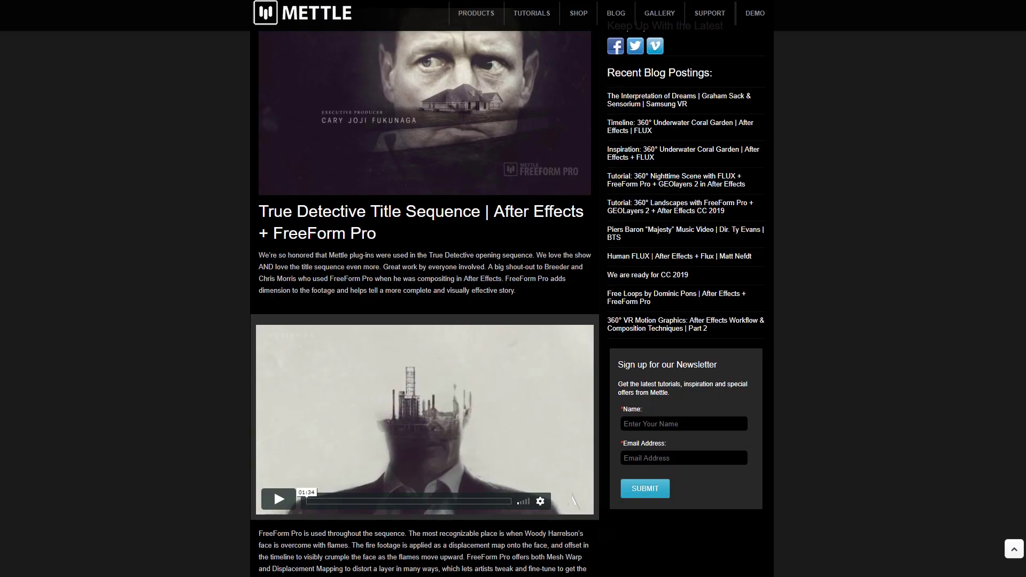
Step: Read through the True Detective title sequence article on the Mettle blog
{"action": "scroll", "coordinate": [512, 304], "scroll_direction": "down", "scroll_amount": 1}
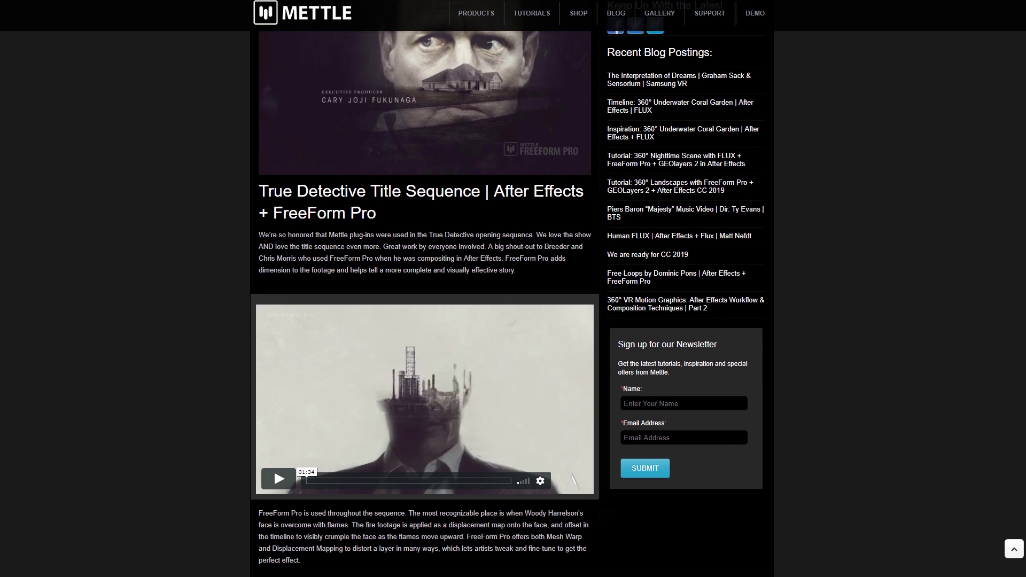
{"action": "scroll", "coordinate": [513, 304], "scroll_direction": "down", "scroll_amount": 2}
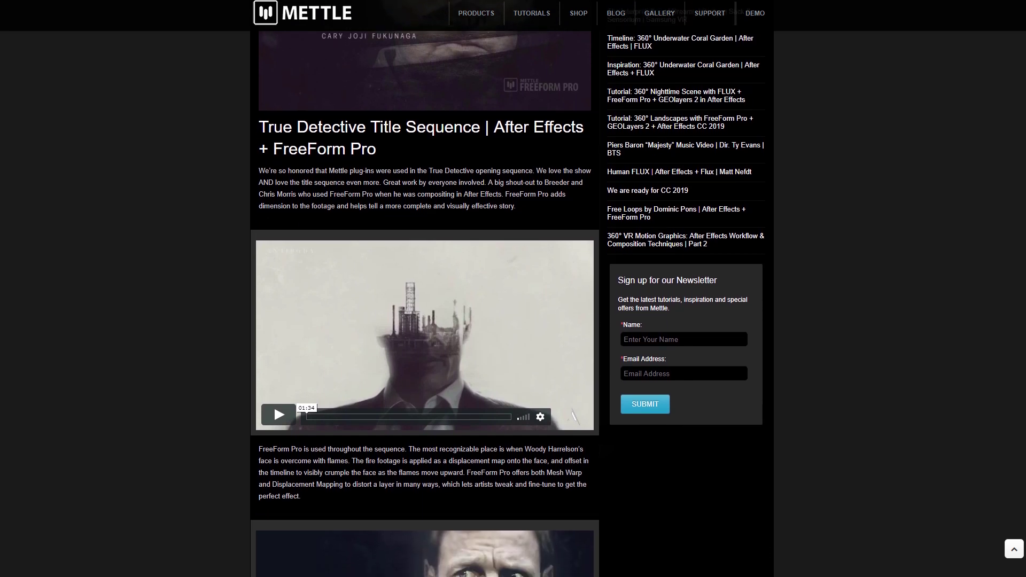
{"action": "scroll", "coordinate": [512, 303], "scroll_direction": "down", "scroll_amount": 2}
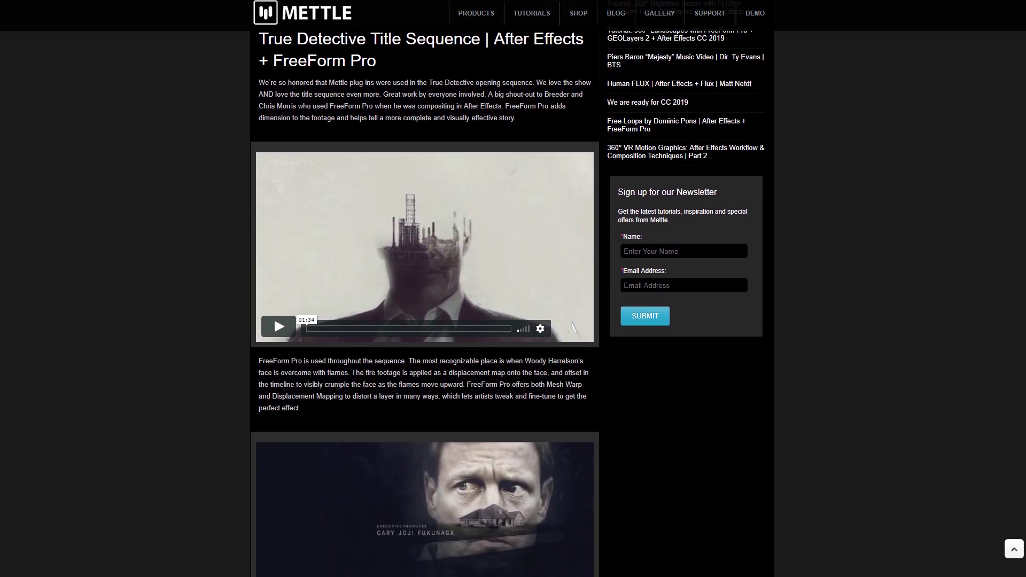
{"action": "scroll", "coordinate": [512, 304], "scroll_direction": "down", "scroll_amount": 2}
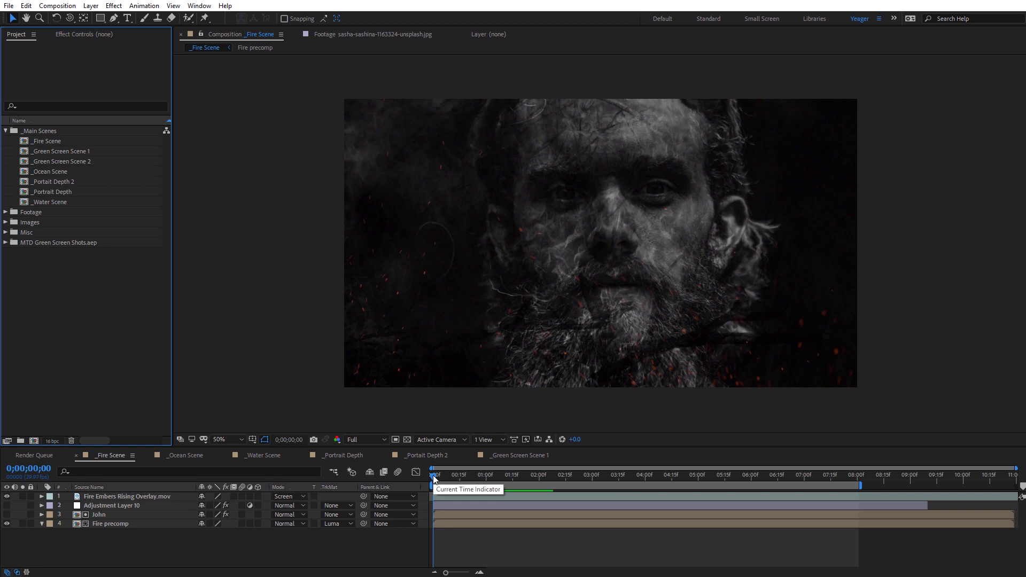
Step: Switch to After Effects and preview the finished _Fire Scene composition from near its start
{"action": "left_click_drag", "start_coordinate": [434, 477], "coordinate": [467, 476]}
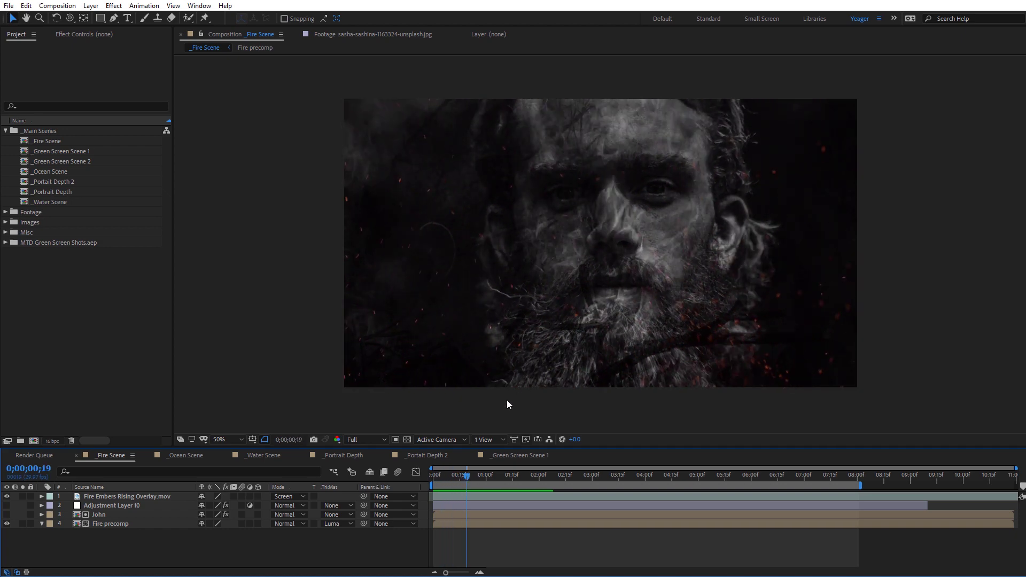
{"action": "mouse_move", "coordinate": [467, 477]}
{"action": "left_mouse_down"}
{"action": "mouse_move", "coordinate": [492, 473]}
{"action": "mouse_move", "coordinate": [448, 471]}
{"action": "mouse_move", "coordinate": [501, 471]}
{"action": "mouse_move", "coordinate": [456, 473]}
{"action": "mouse_move", "coordinate": [477, 468]}
{"action": "mouse_move", "coordinate": [465, 470]}
{"action": "left_mouse_up"}
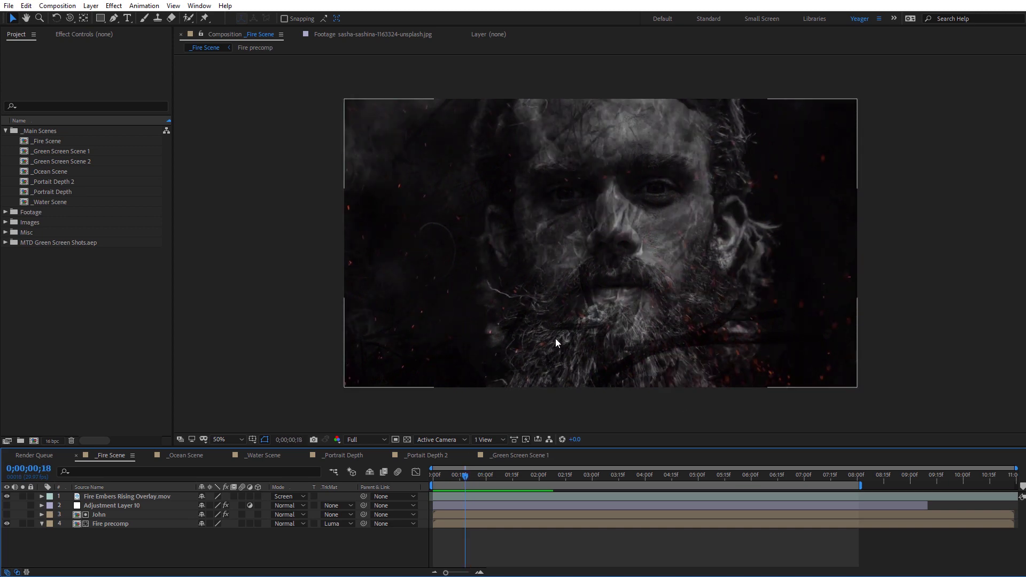
{"action": "key", "text": "space"}
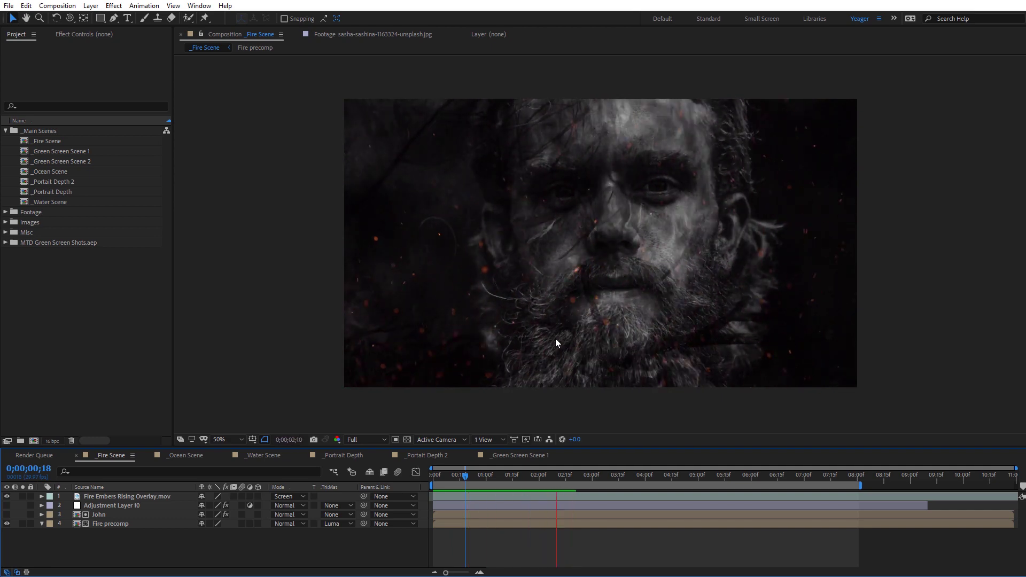
{"action": "key", "text": "space"}
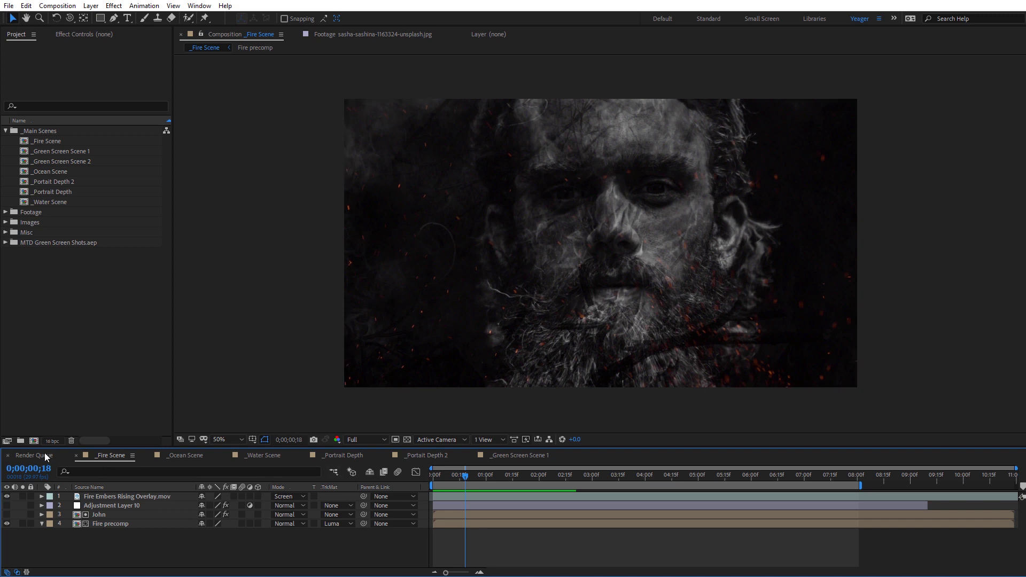
Step: Create a composition named New Fire Scene with the HDTV 1080 29.97 preset
{"action": "left_click", "coordinate": [35, 442]}
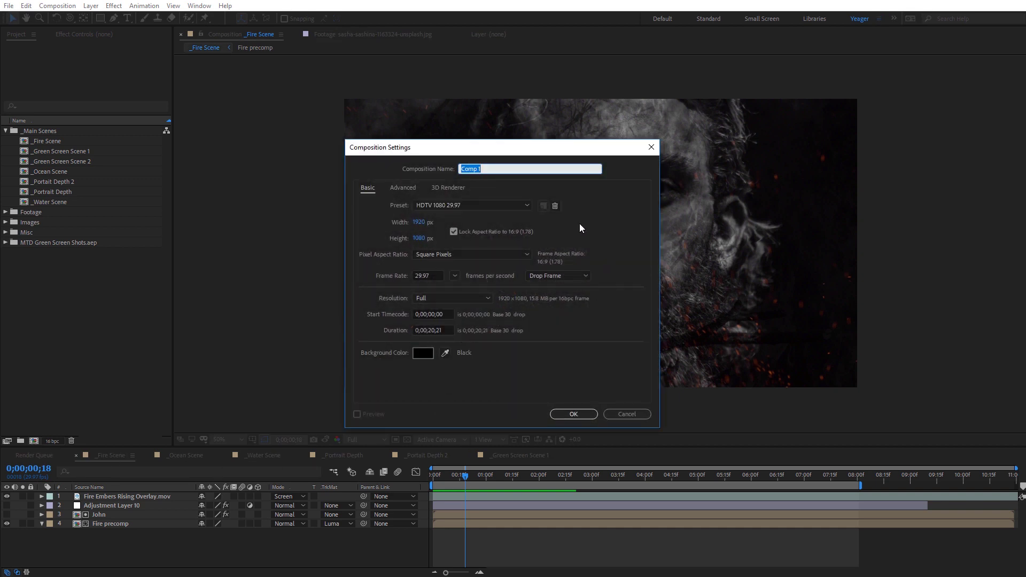
{"action": "type", "text": "New Fire Scene"}
{"action": "left_click", "coordinate": [581, 416]}
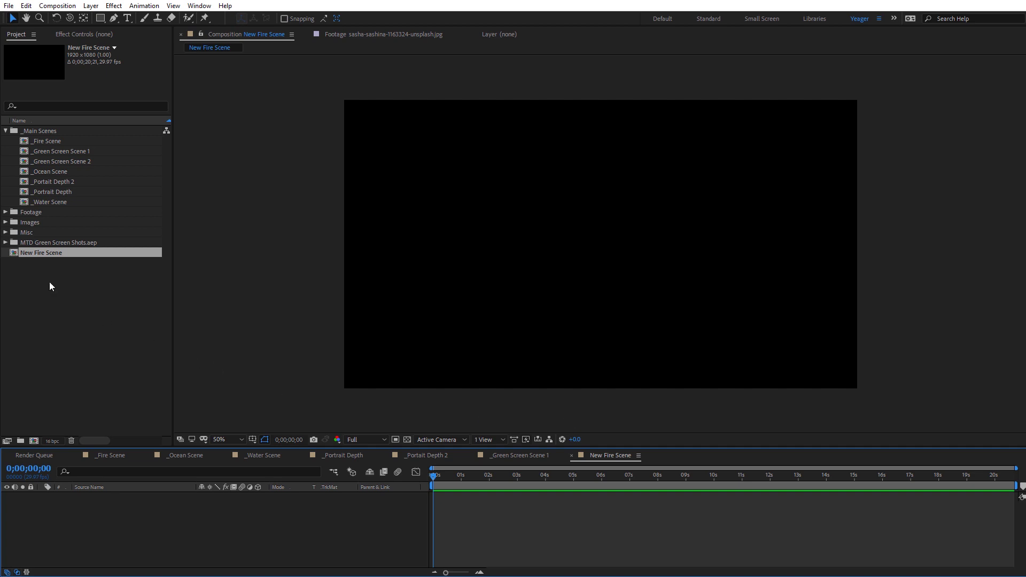
Step: Add the Portrait Image still from the Images folder to New Fire Scene and scale it down proportionally to frame the man's face and beard
{"action": "left_click", "coordinate": [6, 223]}
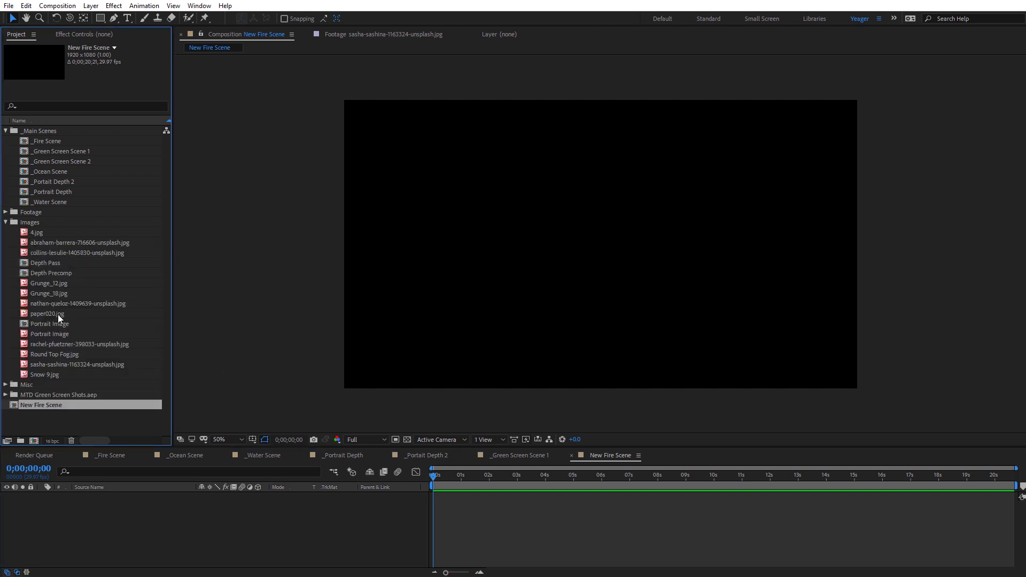
{"action": "left_click_drag", "start_coordinate": [56, 332], "coordinate": [165, 518]}
{"action": "key", "text": "comma"}
{"action": "key", "text": "comma"}
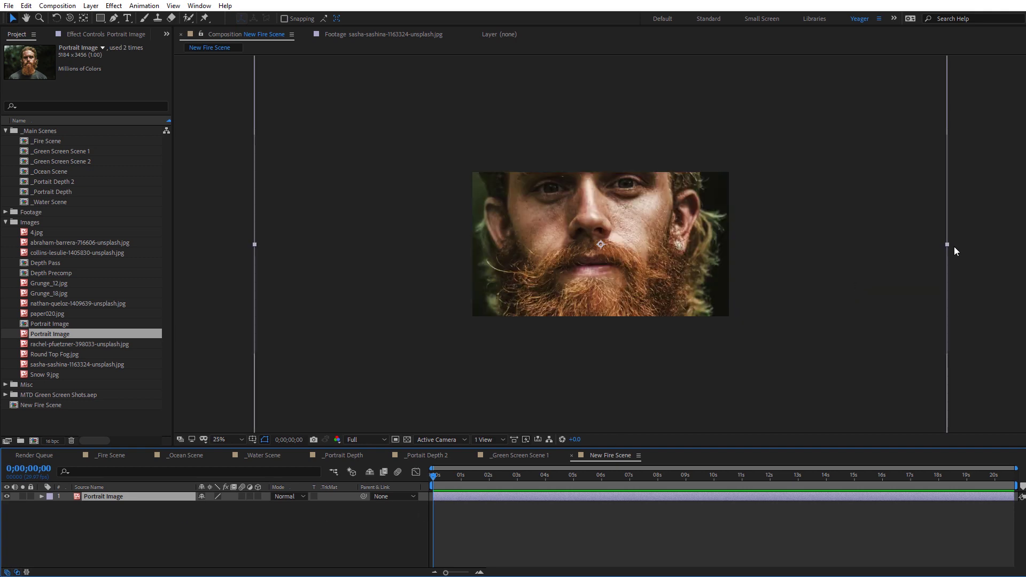
{"action": "left_click_drag", "start_coordinate": [947, 245], "coordinate": [784, 249]}
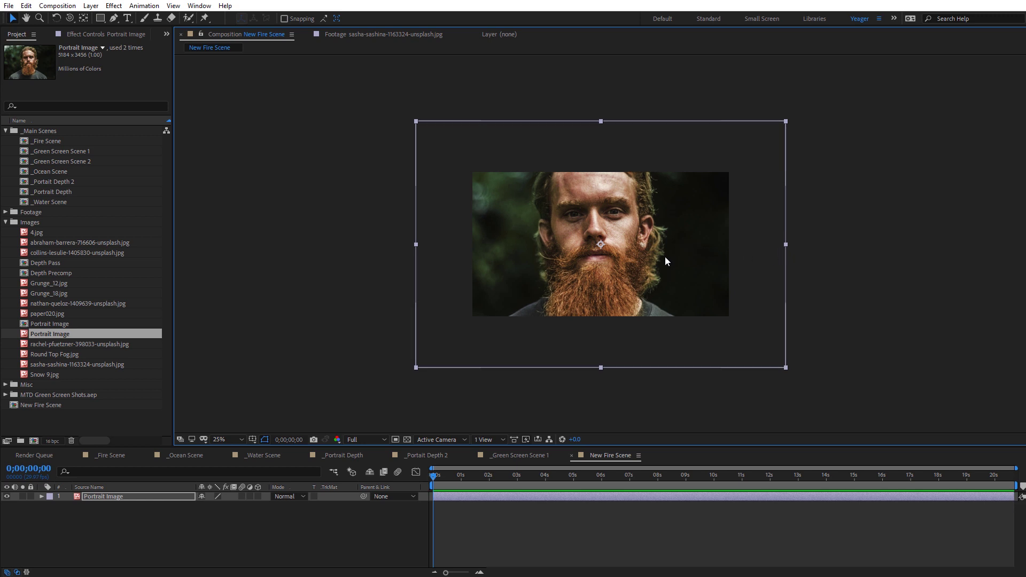
Step: Add Slow Motion Fire.mp4 from the Footage folder above the portrait layer and collapse the Footage and Images folders
{"action": "left_click", "coordinate": [12, 214]}
{"action": "left_click", "coordinate": [43, 313]}
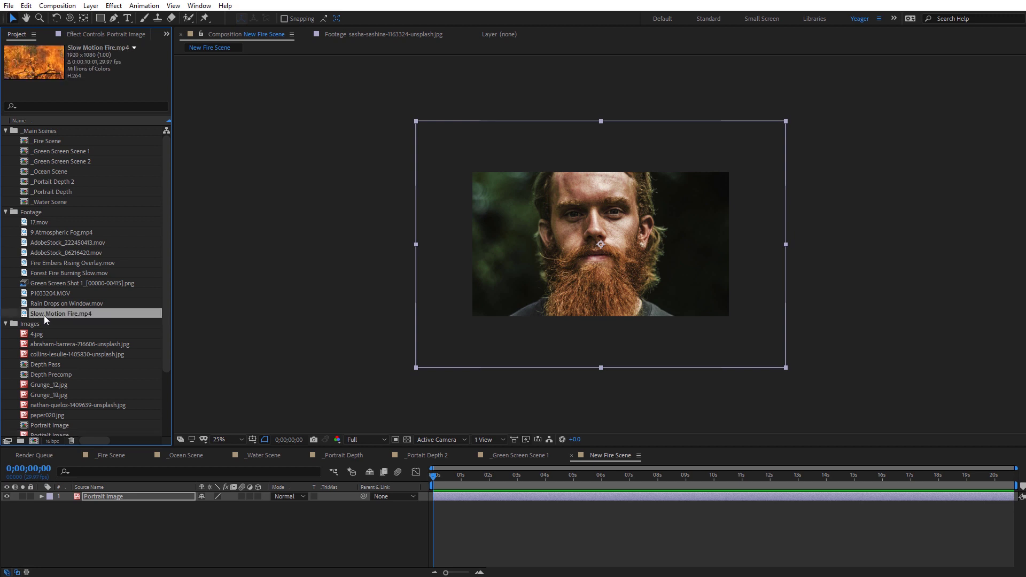
{"action": "left_click_drag", "start_coordinate": [44, 311], "coordinate": [145, 492]}
{"action": "left_click", "coordinate": [6, 212]}
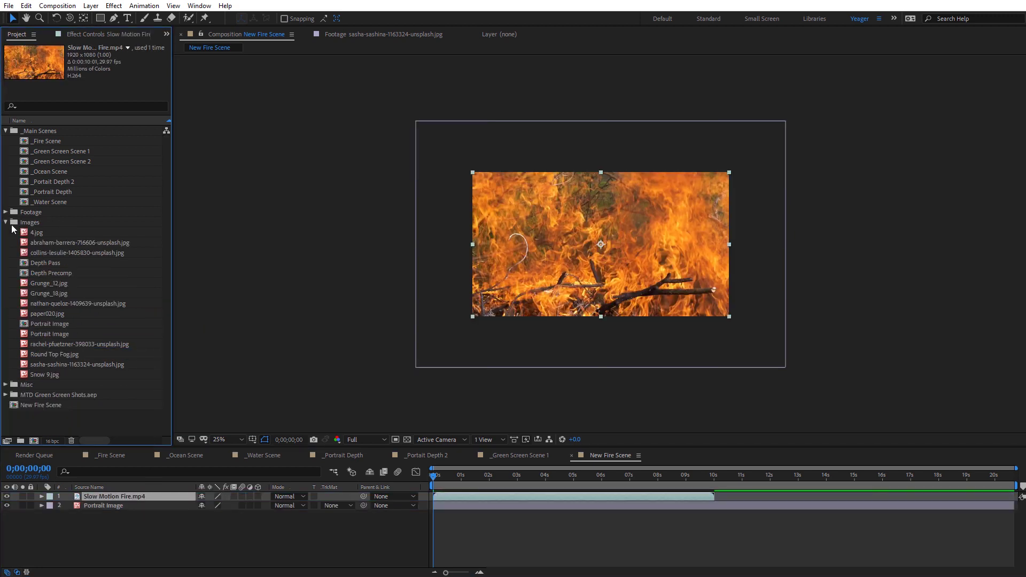
{"action": "left_click", "coordinate": [6, 222]}
Step: Preview the slow-motion fire footage from the start of the composition
{"action": "left_click", "coordinate": [428, 476]}
{"action": "key", "text": "period"}
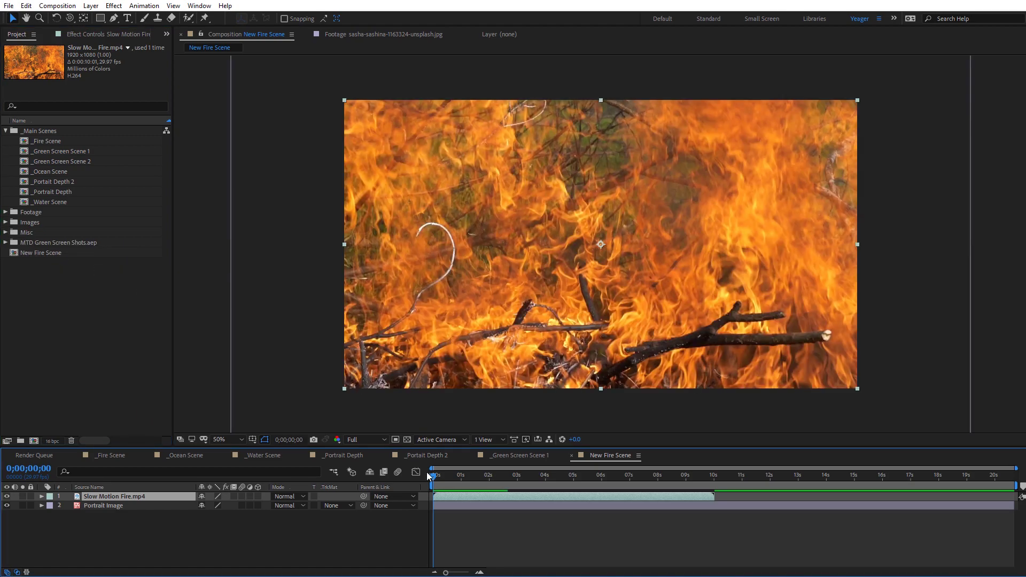
{"action": "key", "text": "space"}
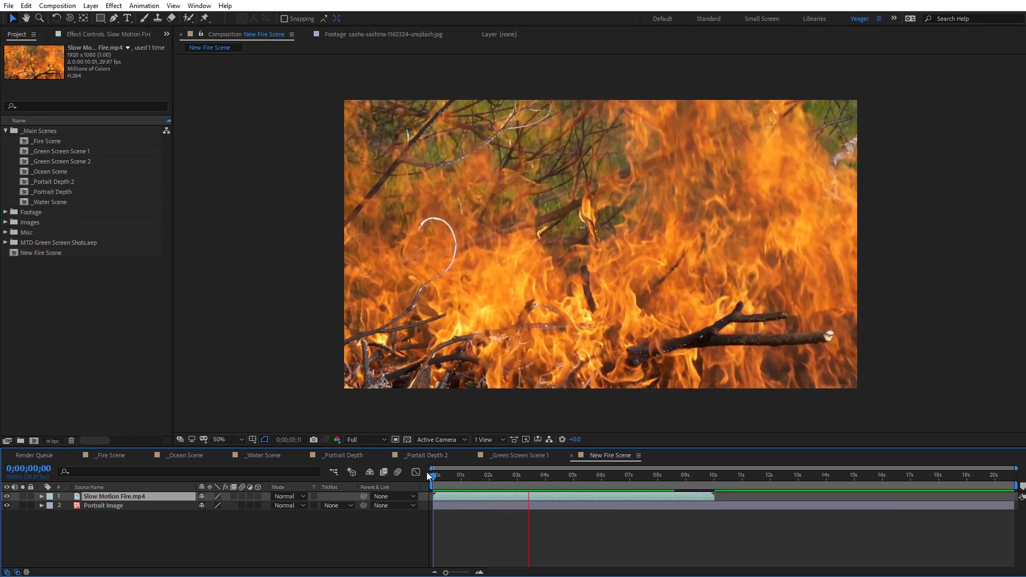
{"action": "key", "text": "space"}
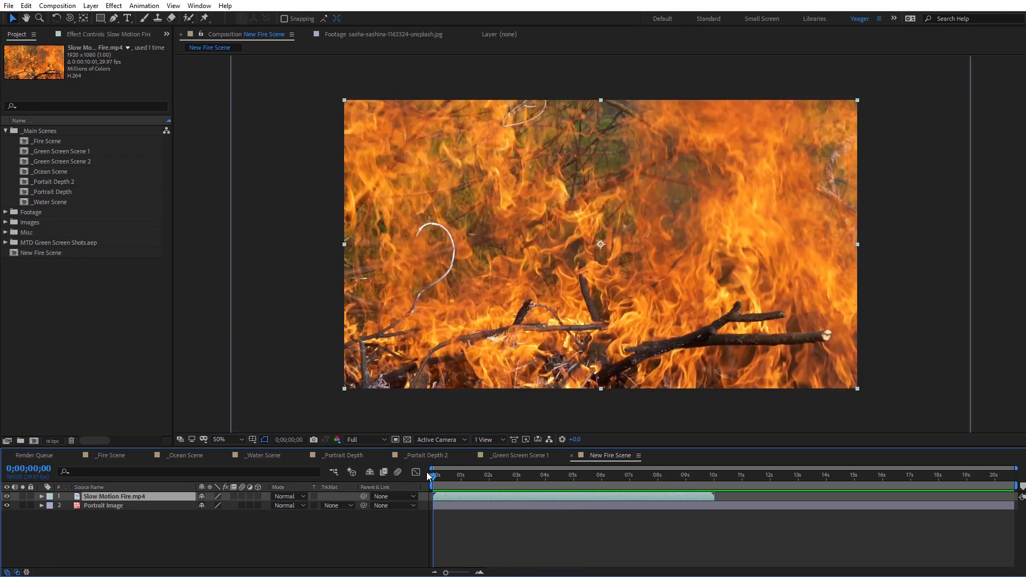
{"action": "mouse_move", "coordinate": [436, 476]}
{"action": "left_mouse_down"}
{"action": "mouse_move", "coordinate": [507, 476]}
{"action": "mouse_move", "coordinate": [423, 484]}
{"action": "left_mouse_up"}
Step: Move the Portrait Image layer above the Slow Motion Fire.mp4 layer
{"action": "left_click", "coordinate": [876, 331]}
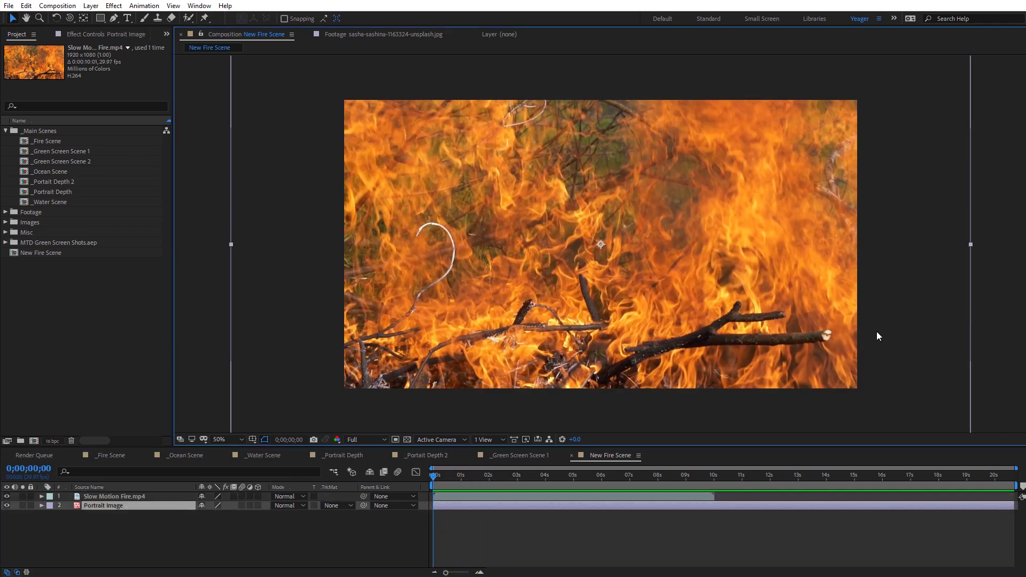
{"action": "left_click", "coordinate": [90, 505]}
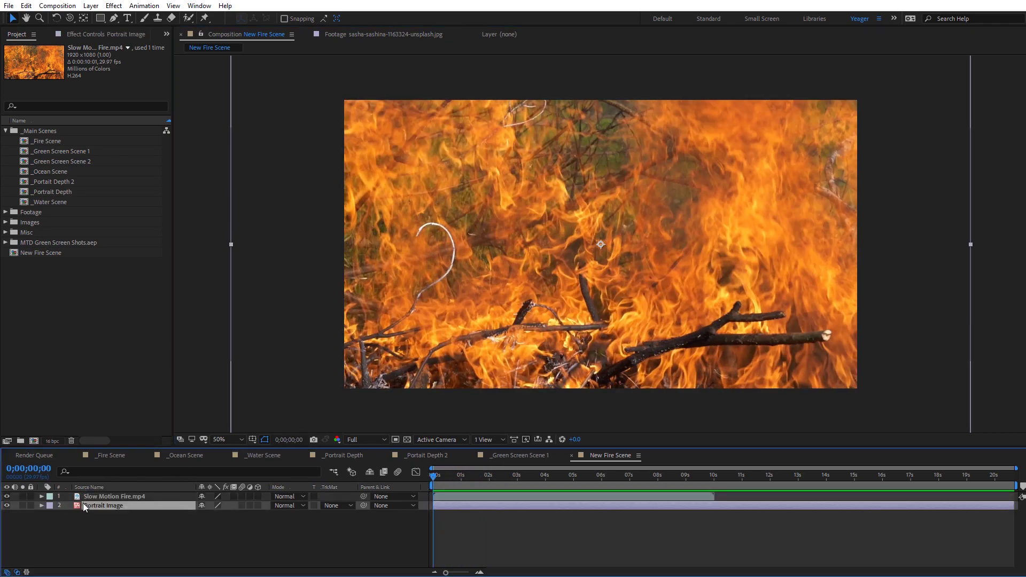
{"action": "left_click_drag", "start_coordinate": [91, 506], "coordinate": [92, 493]}
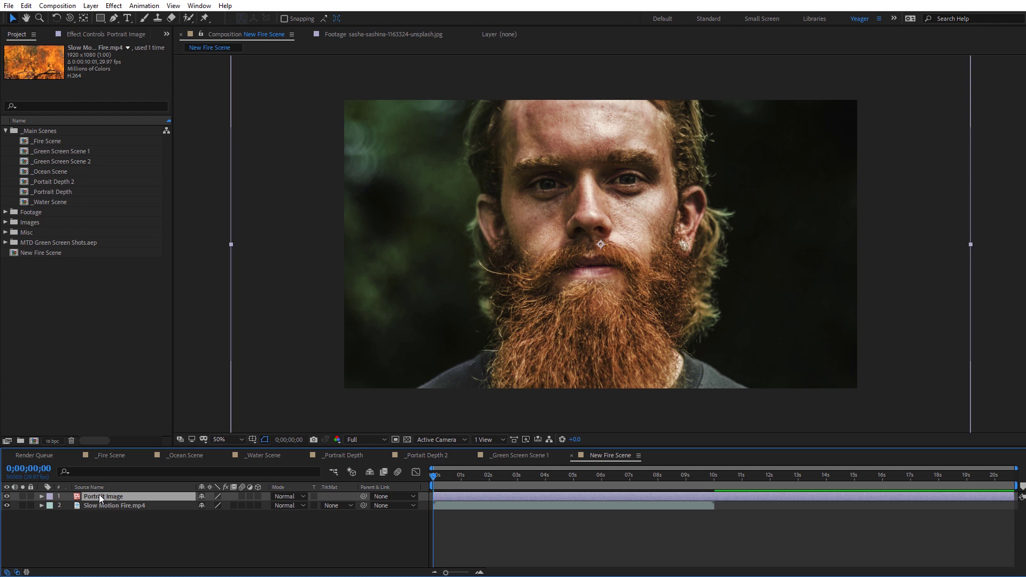
Step: Pre-compose the Portrait Image layer as Image, moving all attributes into the new composition
{"action": "left_click", "coordinate": [90, 6]}
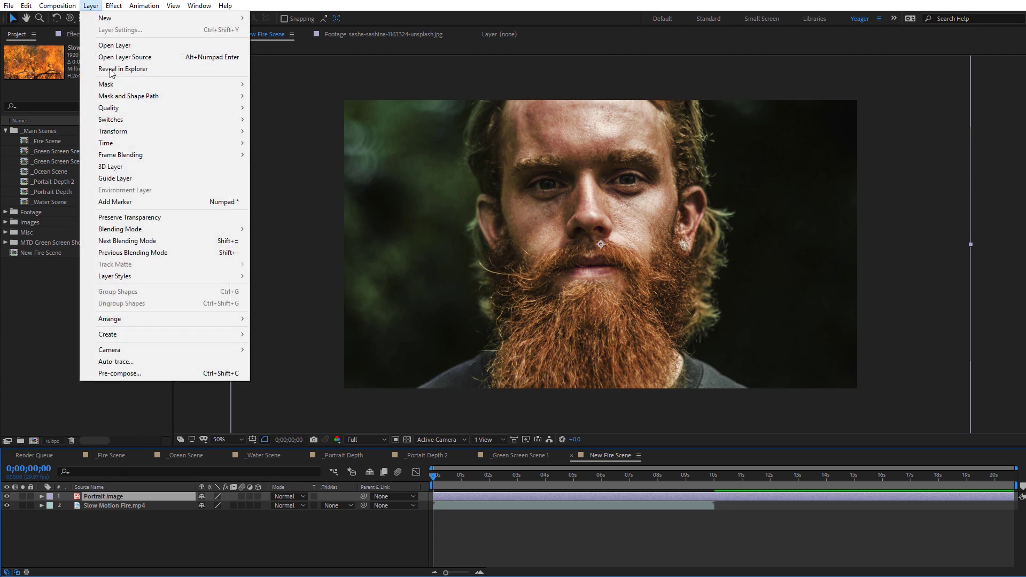
{"action": "left_click", "coordinate": [118, 371]}
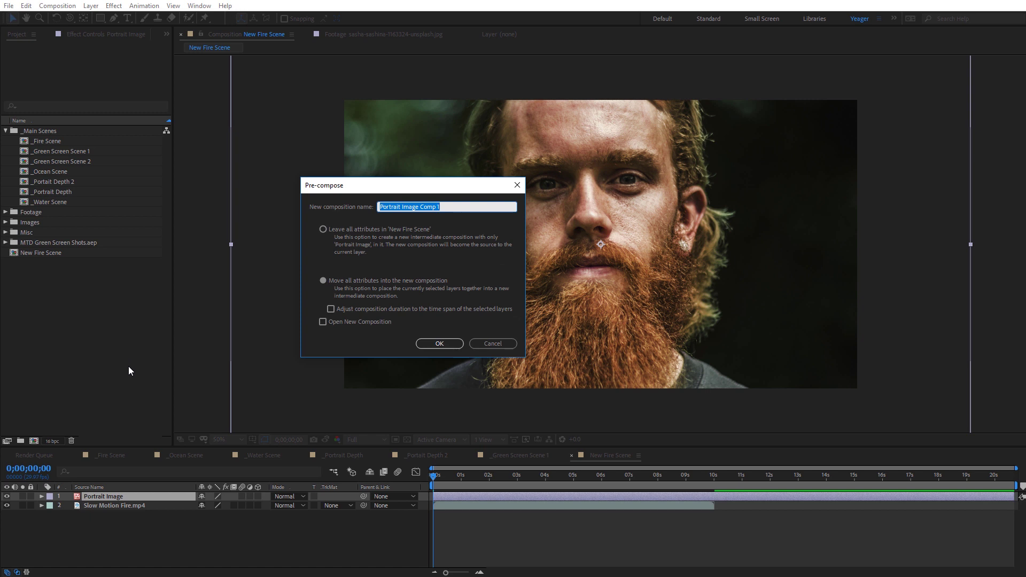
{"action": "type", "text": "Image"}
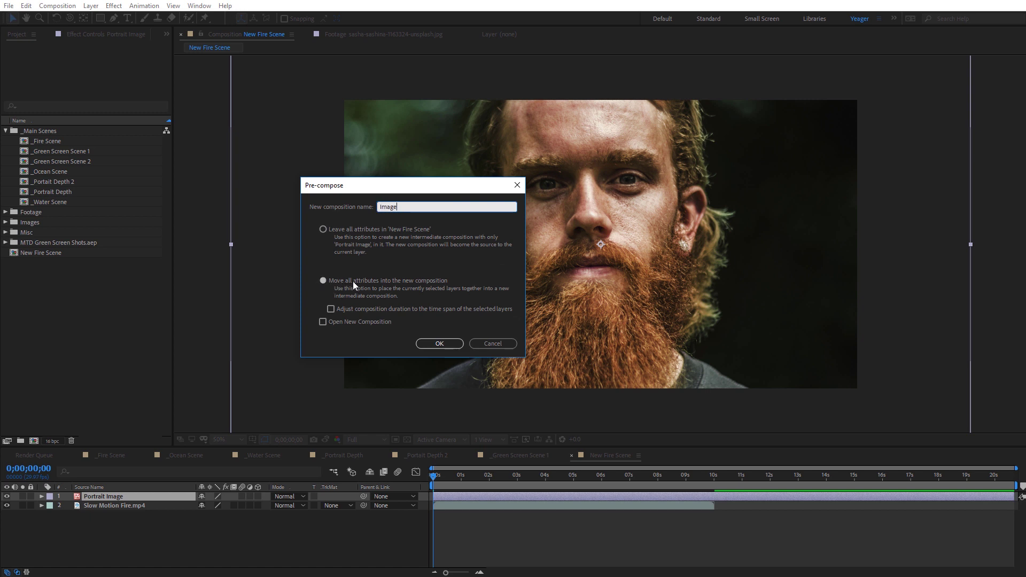
{"action": "left_click", "coordinate": [456, 344]}
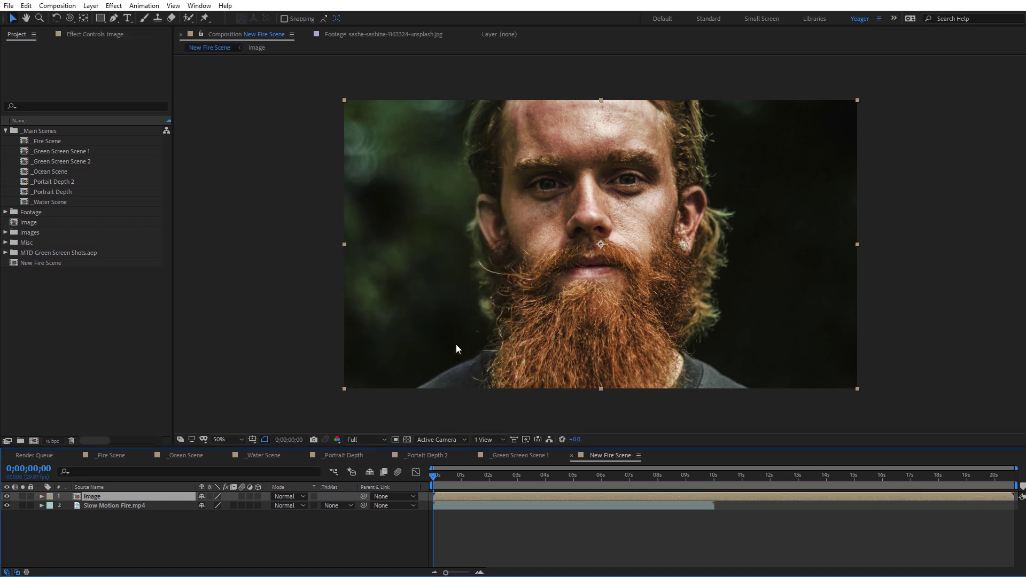
Step: Inside the Image precomp, keyframe the portrait's Position at the first frame and move it to 1032, 614 at 5 seconds
{"action": "left_click", "coordinate": [120, 505]}
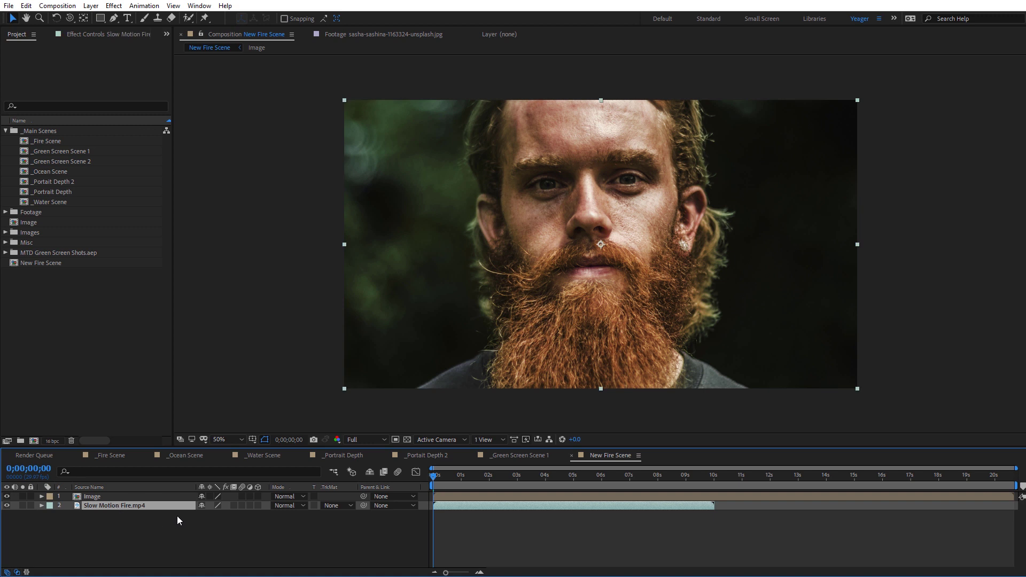
{"action": "double_click", "coordinate": [94, 496]}
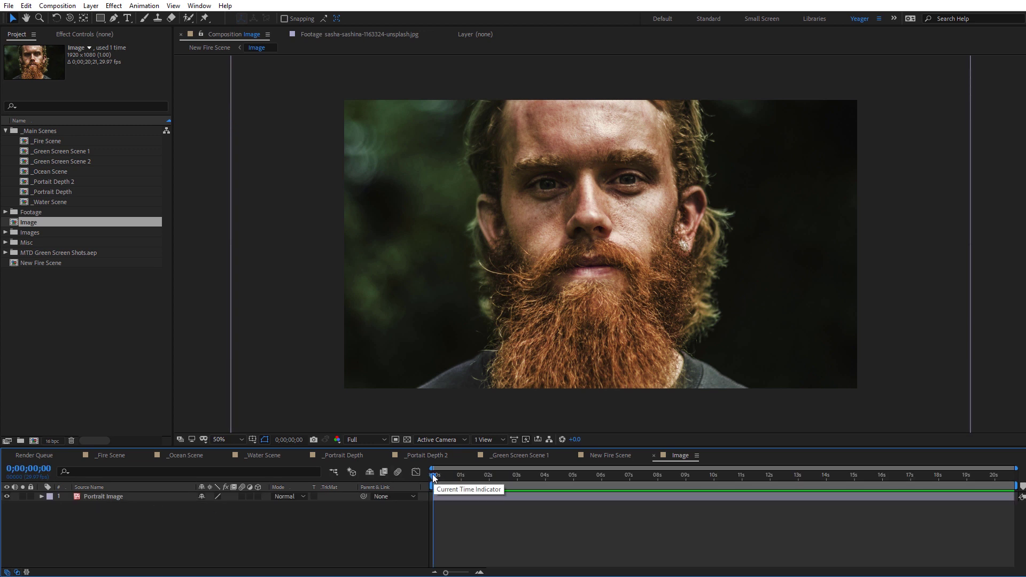
{"action": "key", "text": "p"}
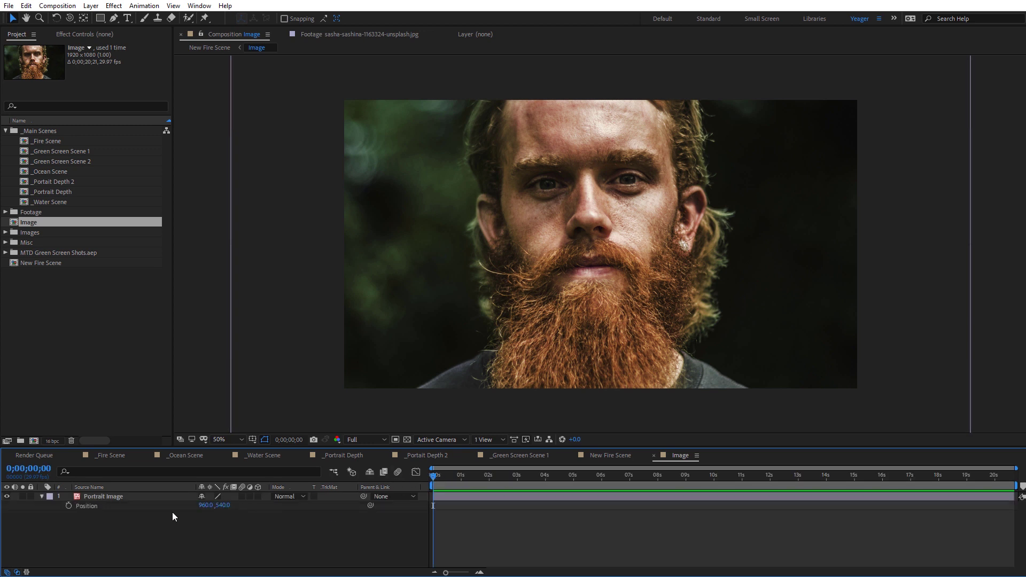
{"action": "left_click", "coordinate": [68, 506]}
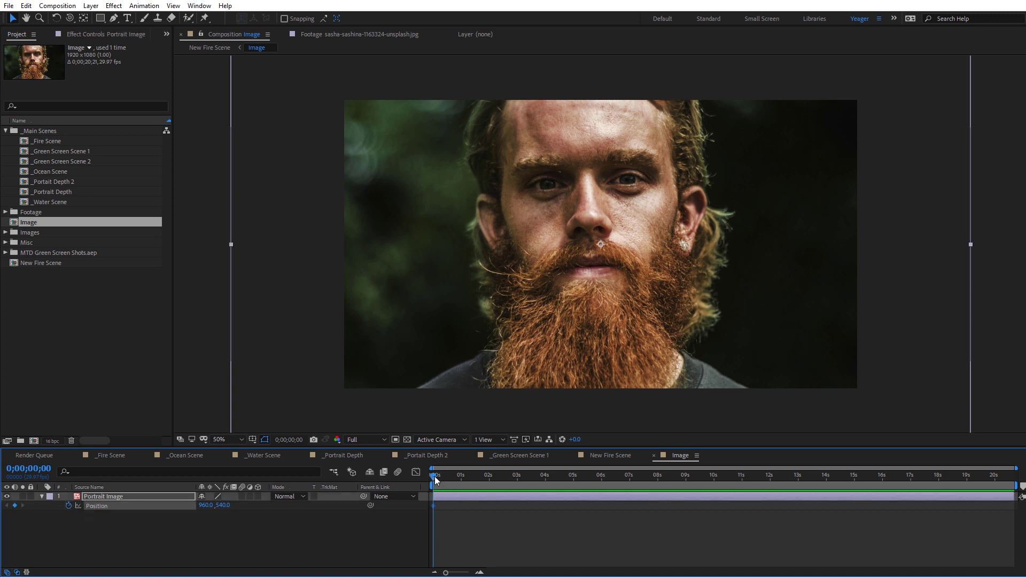
{"action": "left_click_drag", "start_coordinate": [432, 485], "coordinate": [575, 492]}
{"action": "left_click_drag", "start_coordinate": [579, 354], "coordinate": [598, 371]}
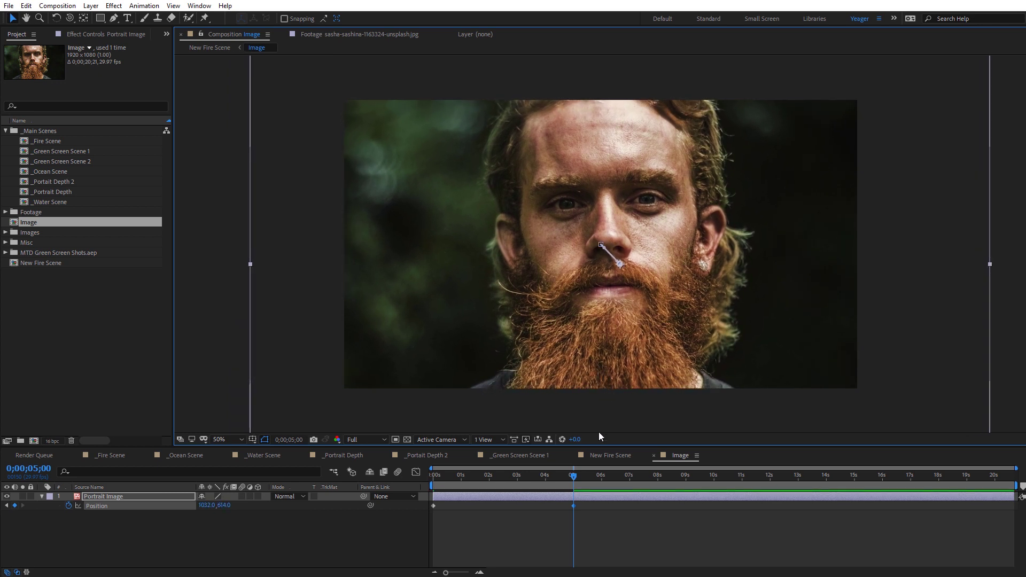
Step: End the New Fire Scene work area at 5 seconds and return the playhead to the first frame
{"action": "left_click", "coordinate": [613, 454]}
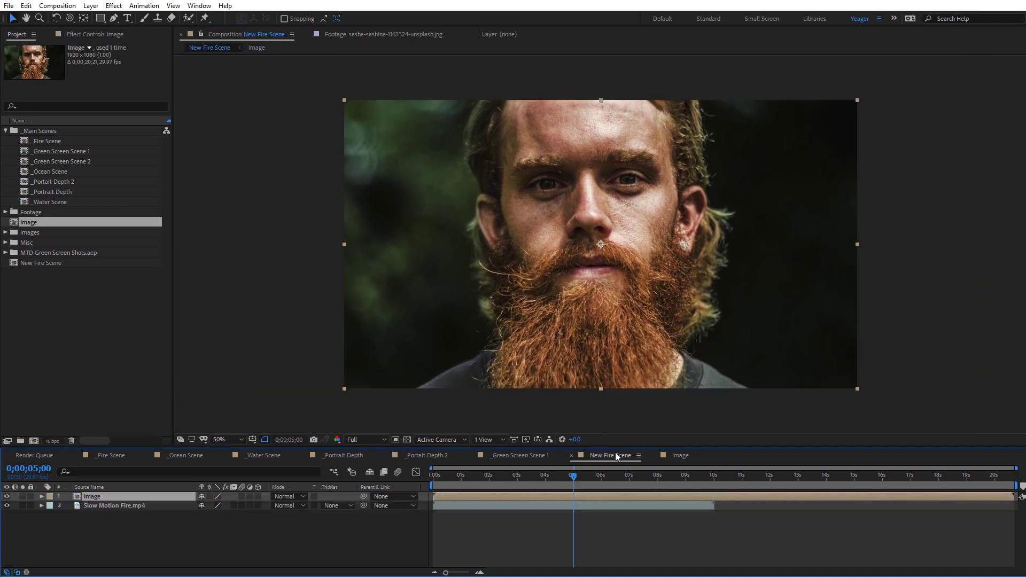
{"action": "key", "text": "n"}
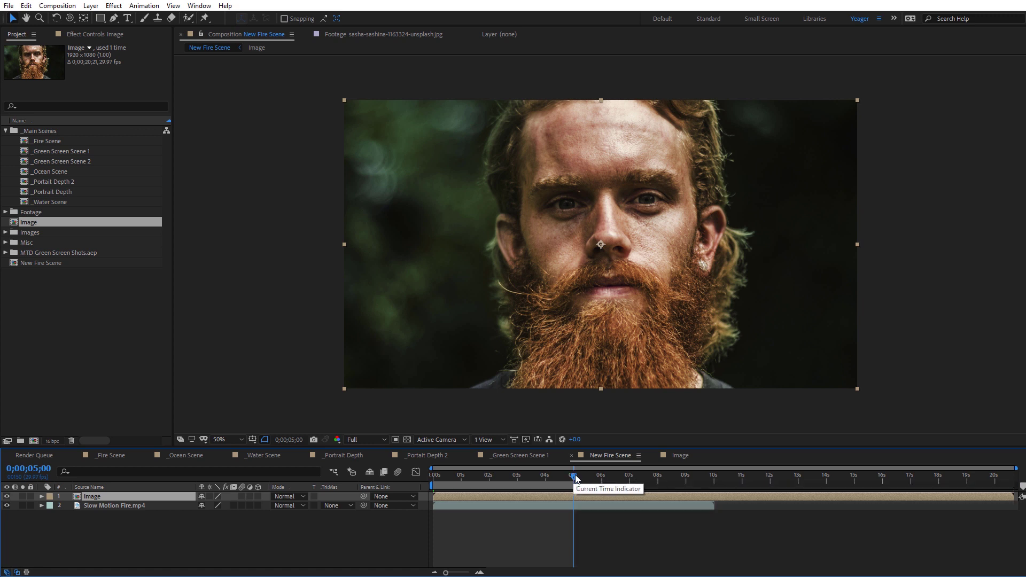
{"action": "left_click_drag", "start_coordinate": [574, 476], "coordinate": [427, 488]}
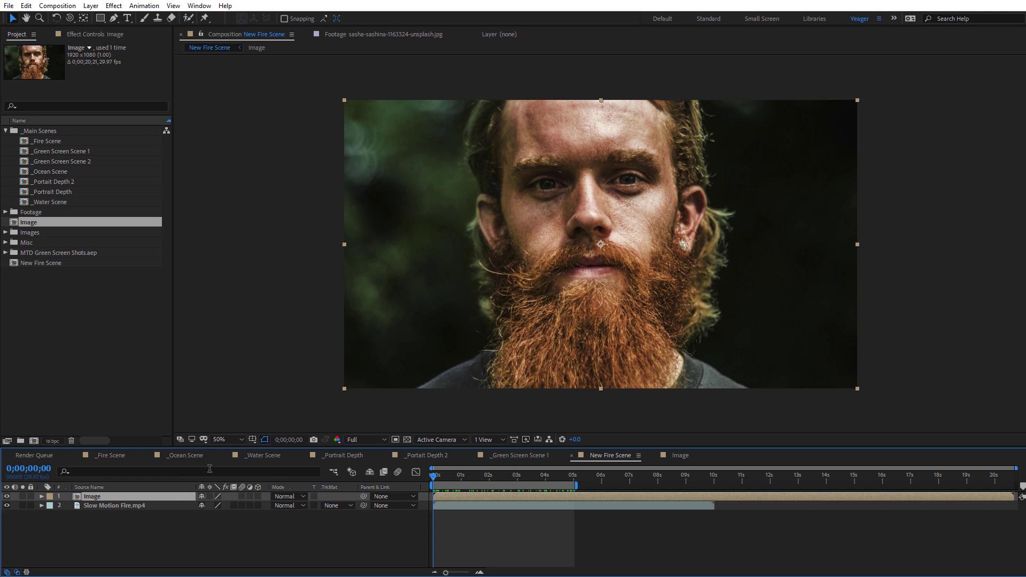
Step: Apply Mettle FreeForm Pro to the Image layer and turn off its Display Grid
{"action": "left_click", "coordinate": [114, 7]}
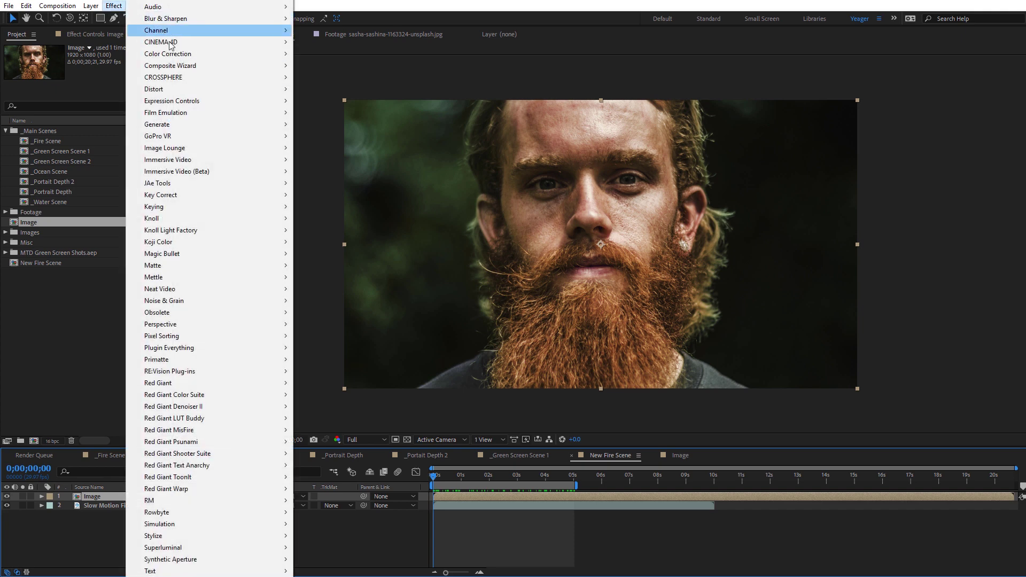
{"action": "mouse_move", "coordinate": [226, 277]}
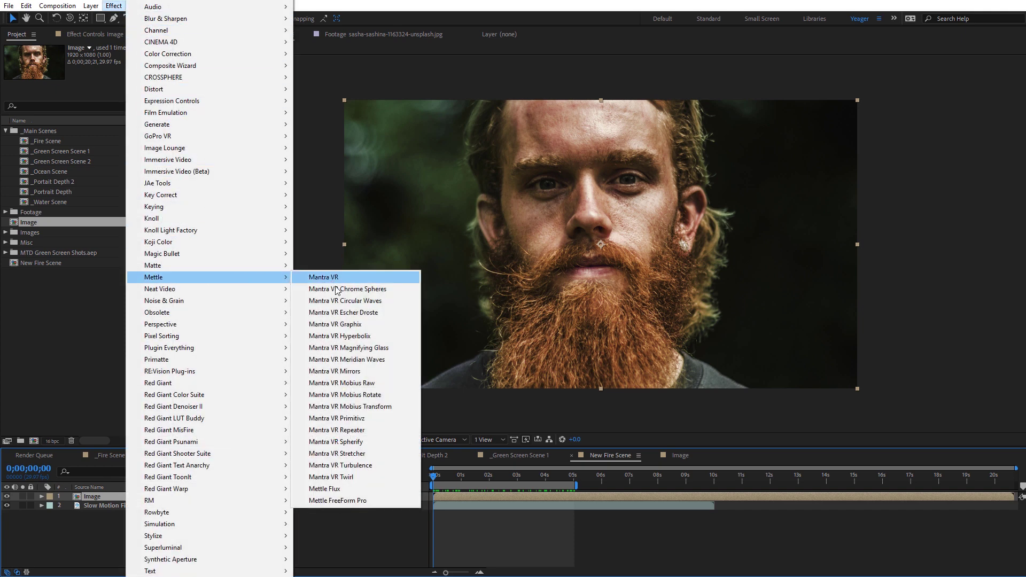
{"action": "left_click", "coordinate": [349, 501]}
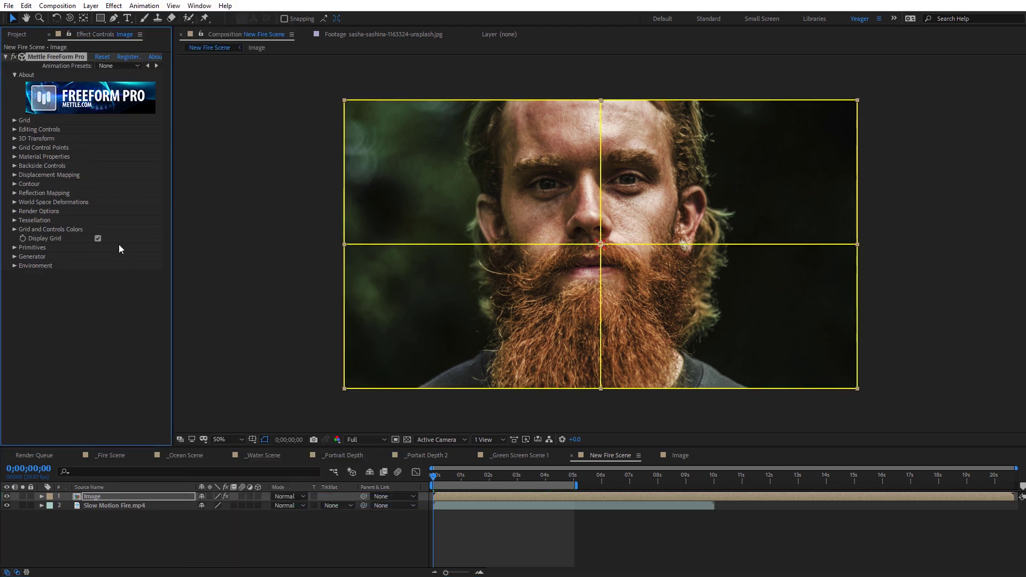
{"action": "left_click", "coordinate": [98, 238]}
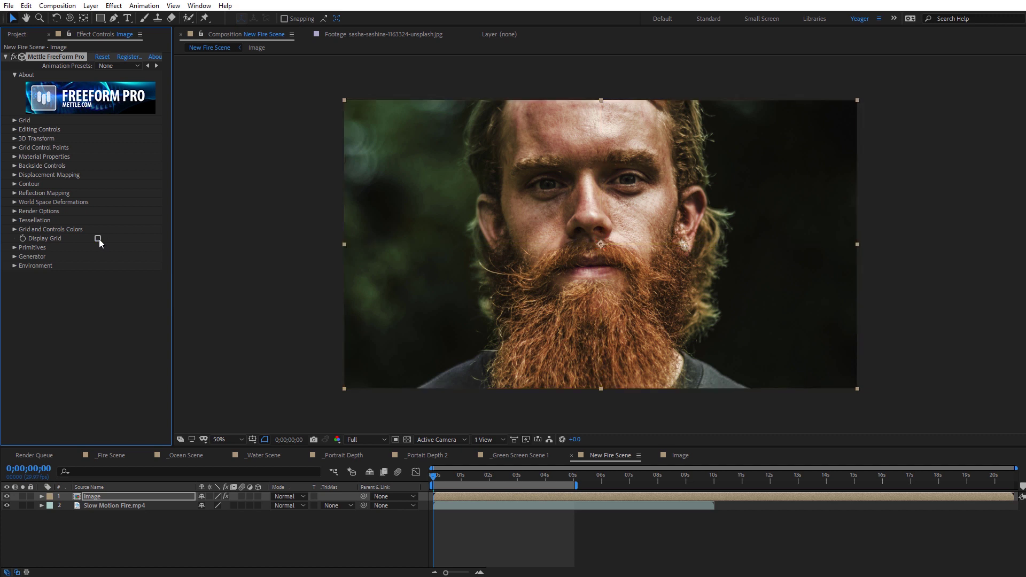
Step: Use the Slow Motion Fire.mp4 layer as FreeForm Pro's displacement layer
{"action": "left_click", "coordinate": [14, 175]}
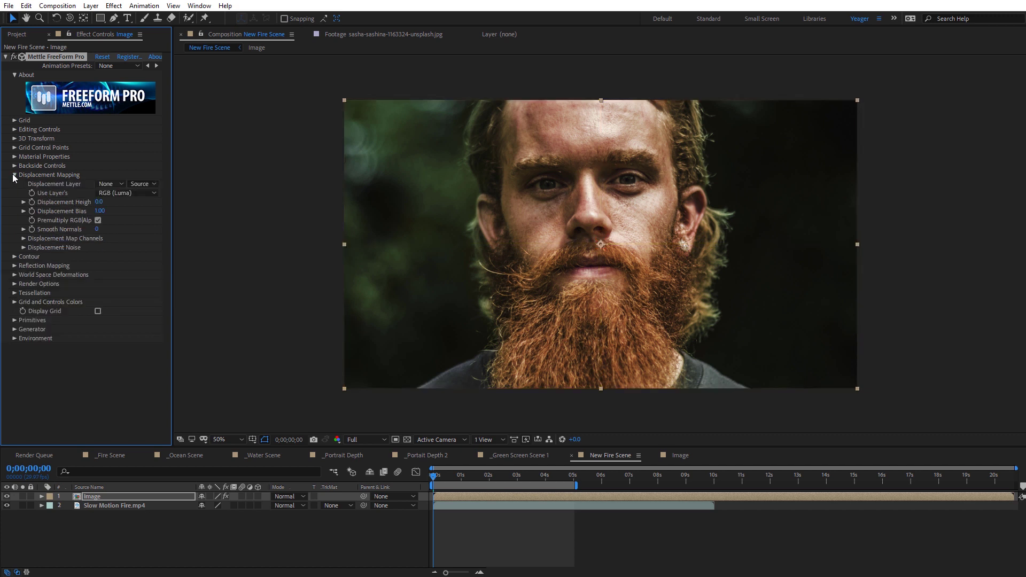
{"action": "left_click", "coordinate": [15, 257]}
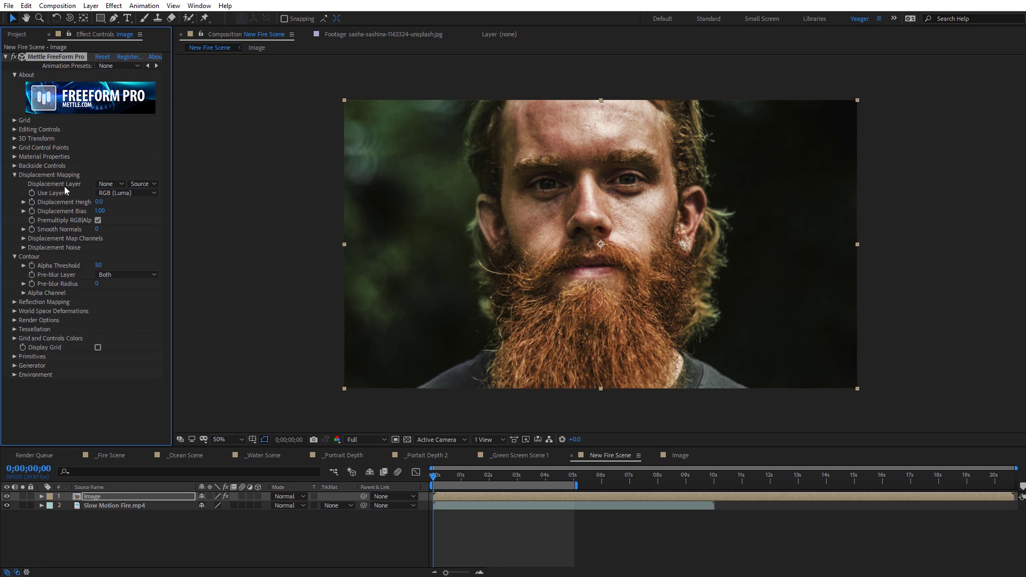
{"action": "left_click", "coordinate": [120, 185]}
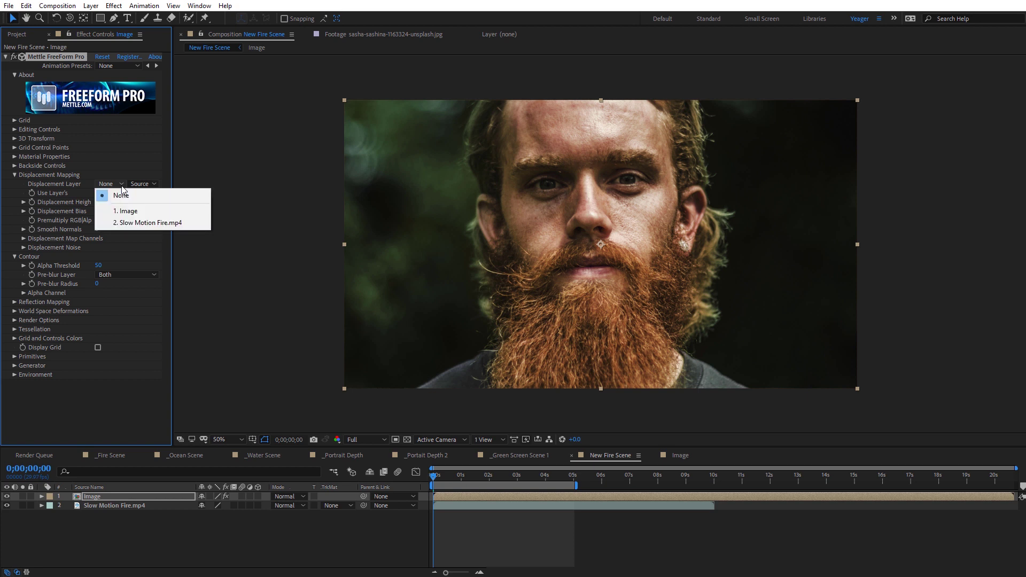
{"action": "left_click", "coordinate": [141, 223]}
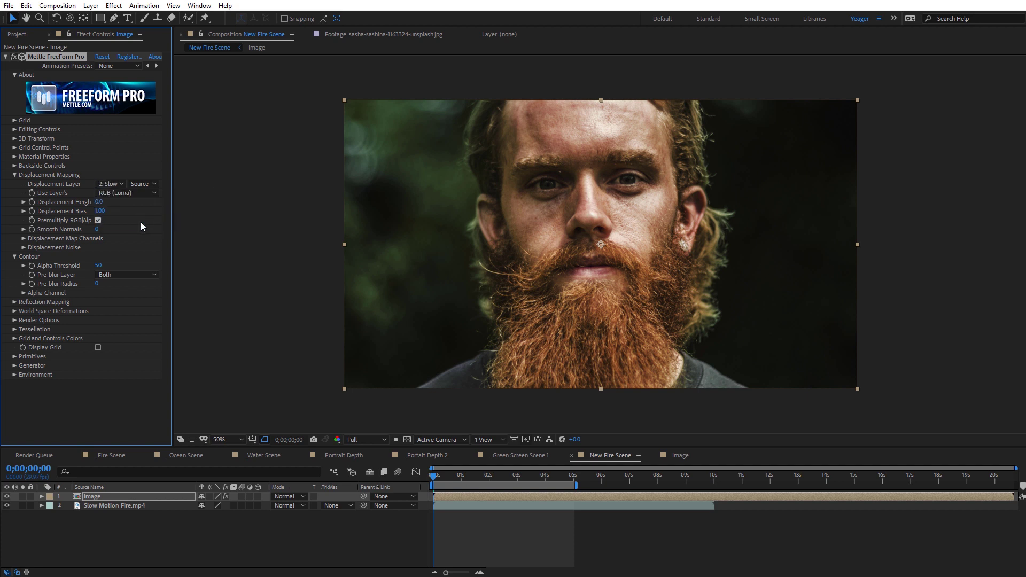
Step: Raise FreeForm Pro's Displacement Height on the Image layer to 200
{"action": "left_click", "coordinate": [98, 219]}
{"action": "left_click", "coordinate": [98, 202]}
{"action": "type", "text": "70"}
{"action": "key", "text": "Return"}
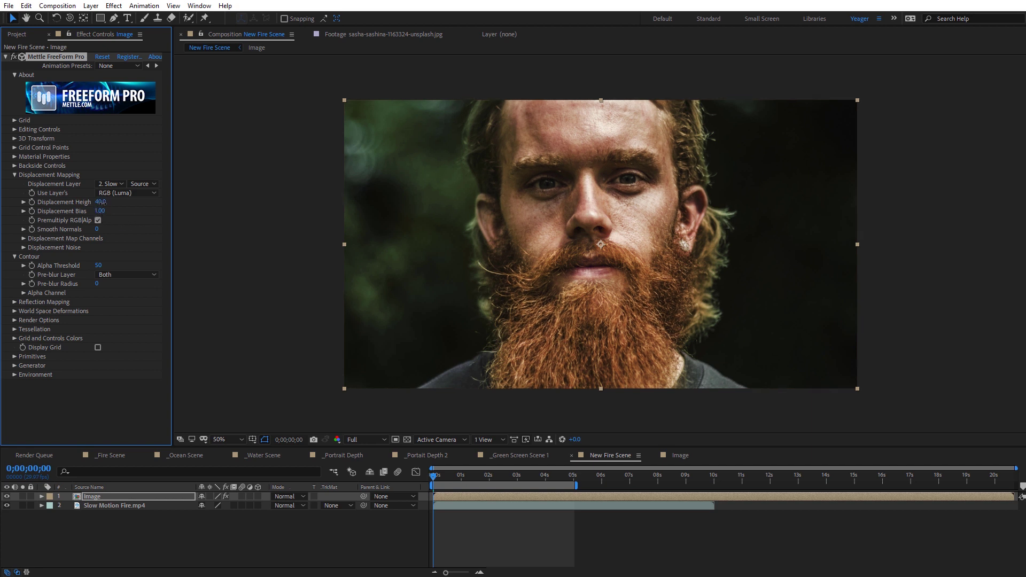
{"action": "left_click_drag", "start_coordinate": [103, 202], "coordinate": [113, 204]}
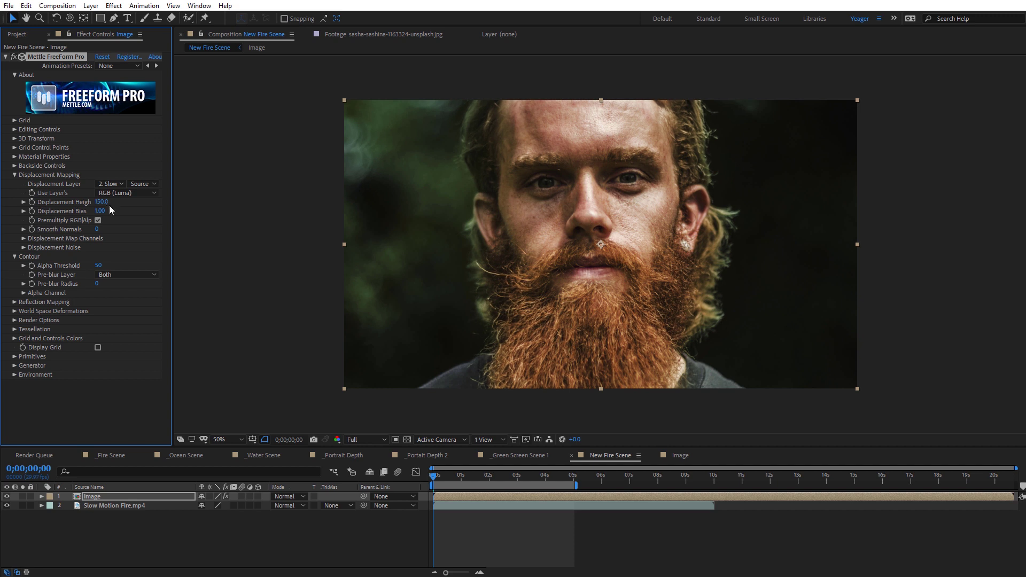
{"action": "left_click", "coordinate": [103, 203]}
{"action": "type", "text": "200"}
{"action": "key", "text": "Return"}
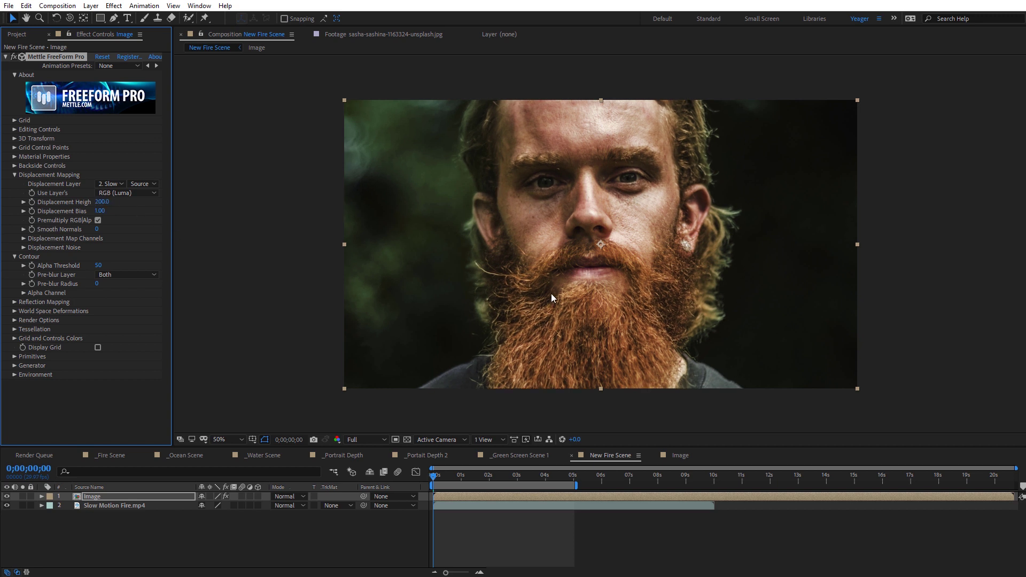
Step: Check the displacement at about 2 seconds and set the Displacement Height to 400
{"action": "left_click_drag", "start_coordinate": [433, 475], "coordinate": [493, 471]}
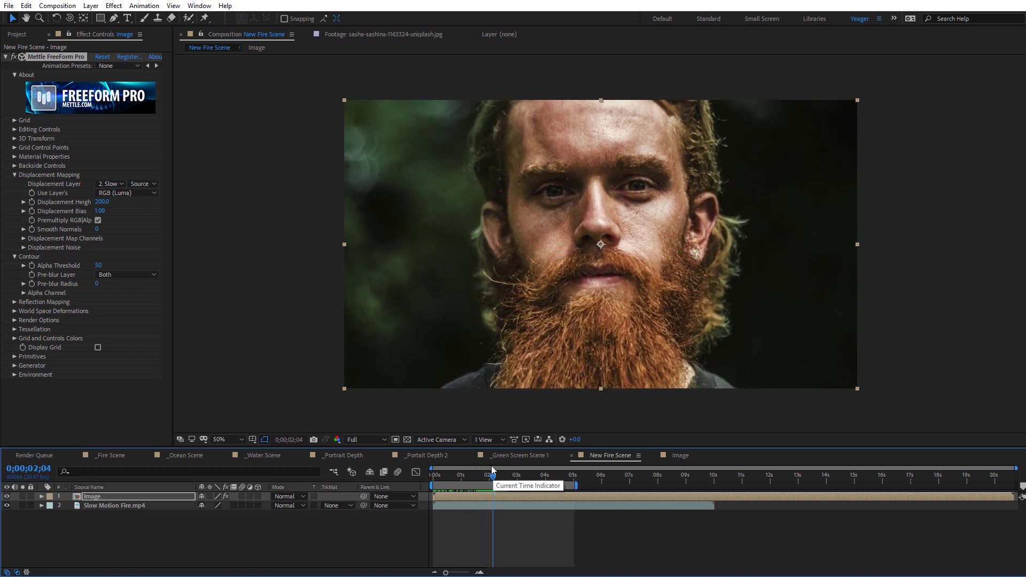
{"action": "left_click", "coordinate": [106, 204]}
{"action": "type", "text": "400"}
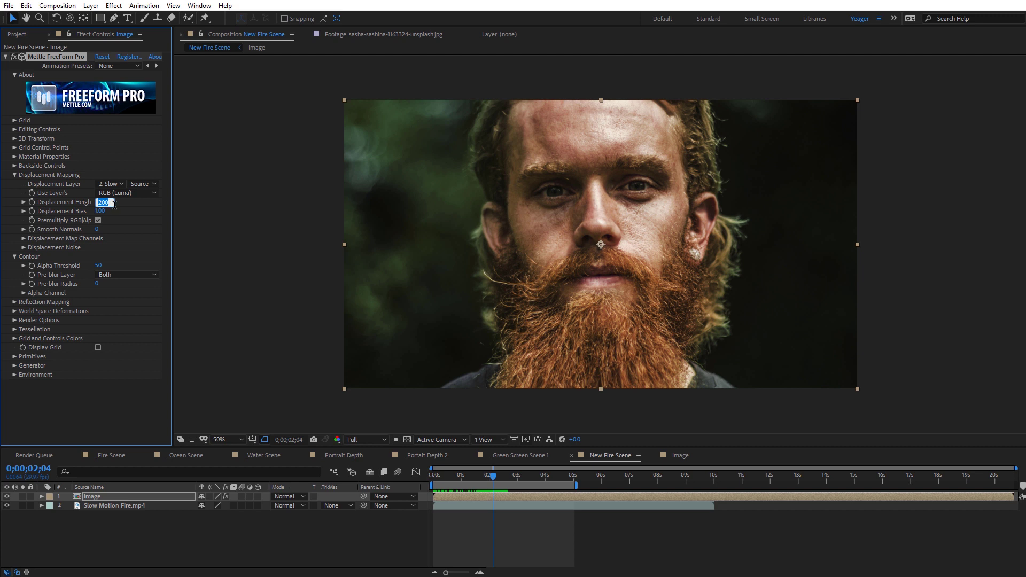
{"action": "key", "text": "Return"}
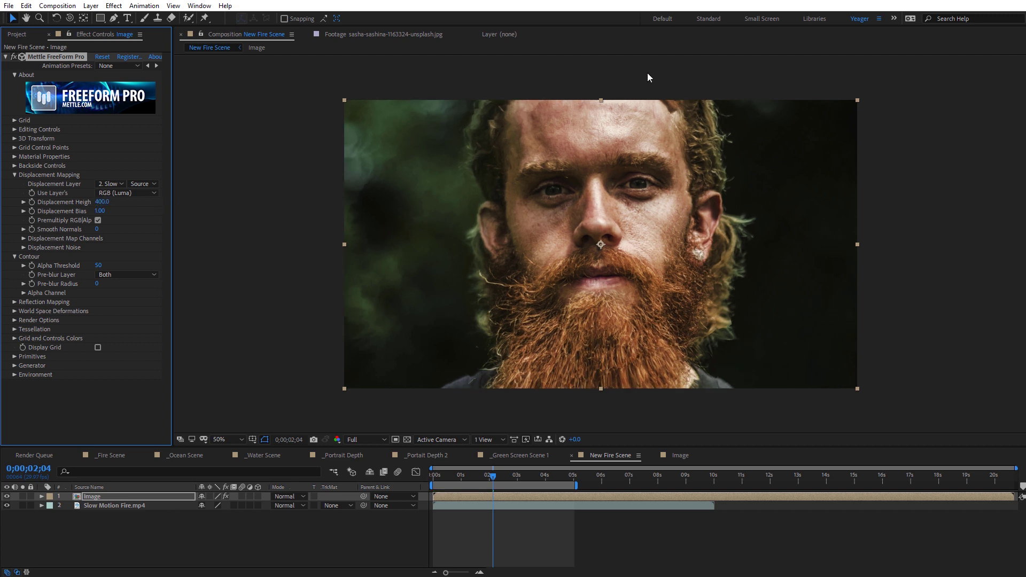
Step: Enable Adaptive tessellation in FreeForm Pro and compare the beard and hair distortion across frames between about 1 and 2 seconds
{"action": "key", "text": "slash"}
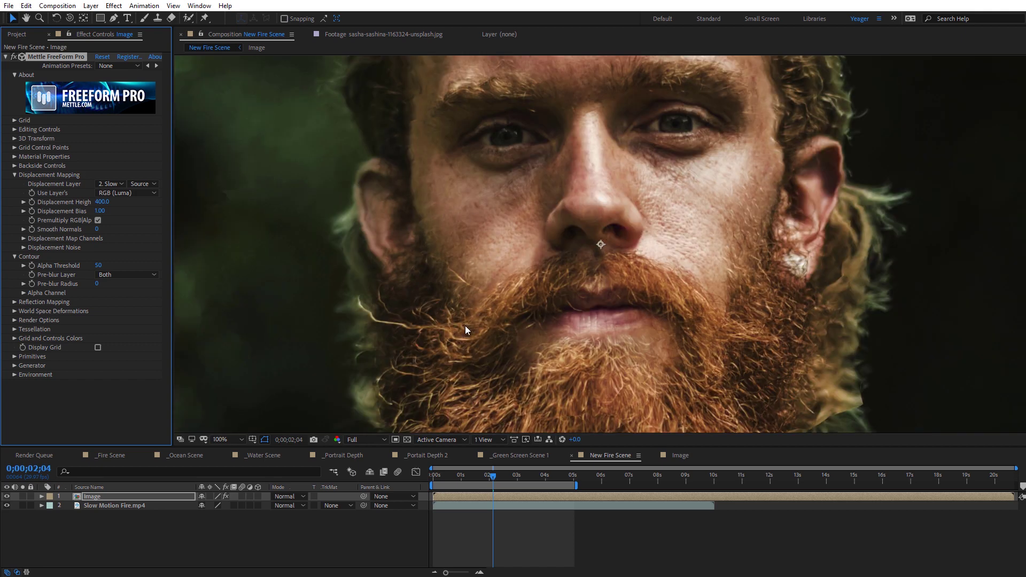
{"action": "mouse_move", "coordinate": [472, 479]}
{"action": "left_mouse_down"}
{"action": "mouse_move", "coordinate": [440, 475]}
{"action": "mouse_move", "coordinate": [482, 478]}
{"action": "left_mouse_up"}
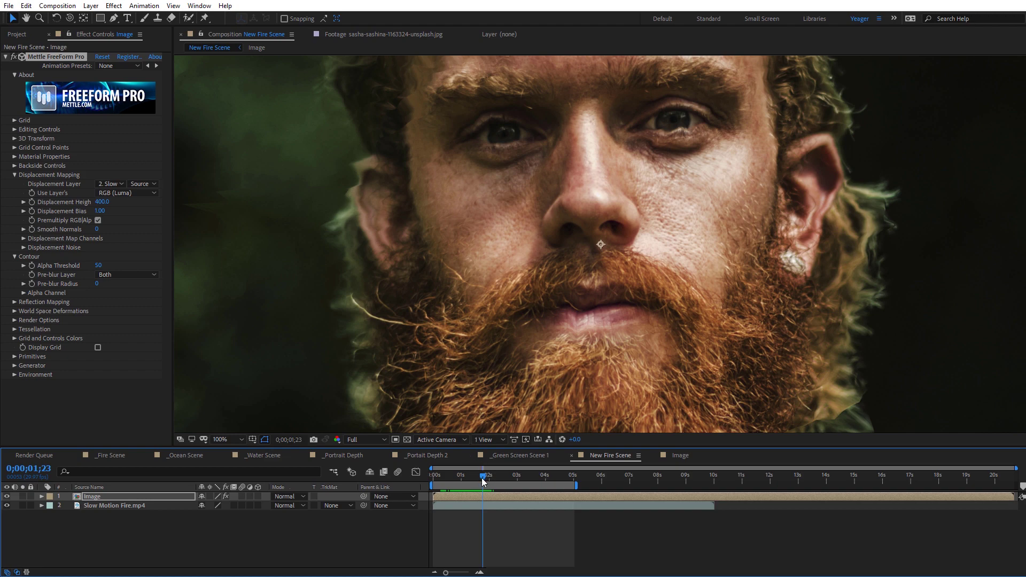
{"action": "mouse_move", "coordinate": [483, 477]}
{"action": "left_mouse_down"}
{"action": "mouse_move", "coordinate": [506, 477]}
{"action": "mouse_move", "coordinate": [493, 477]}
{"action": "left_mouse_up"}
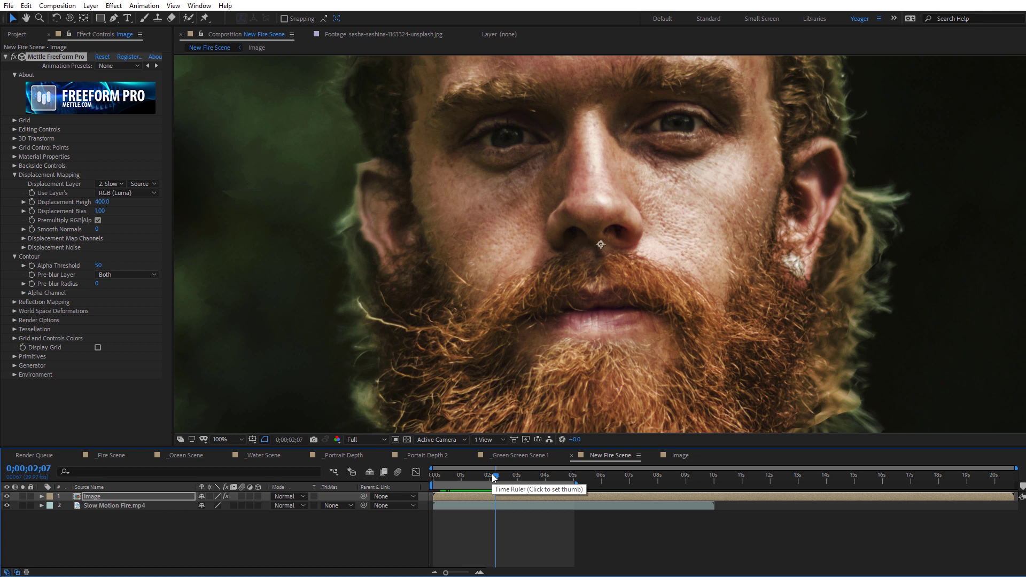
{"action": "left_click", "coordinate": [14, 330]}
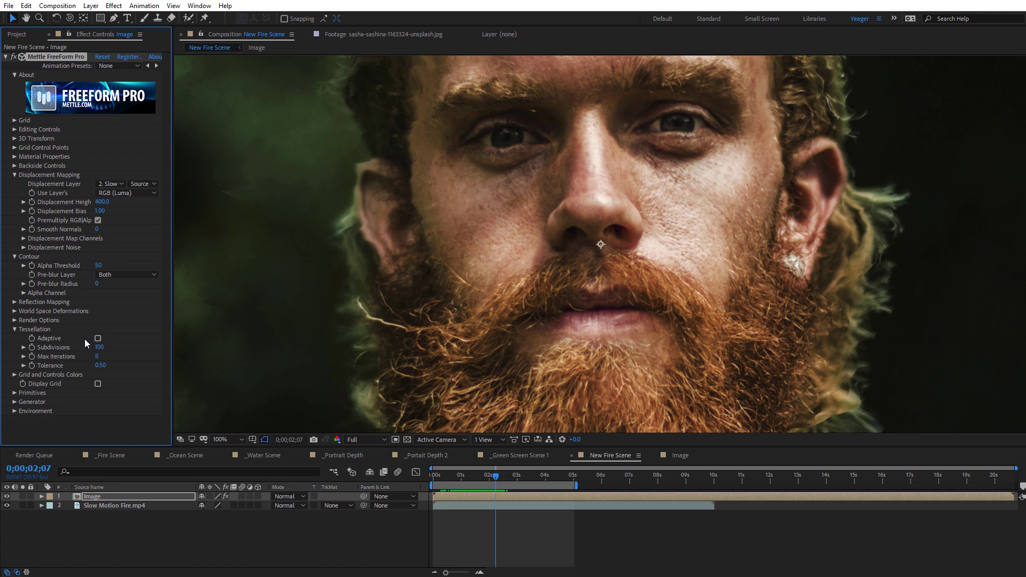
{"action": "left_click", "coordinate": [98, 339]}
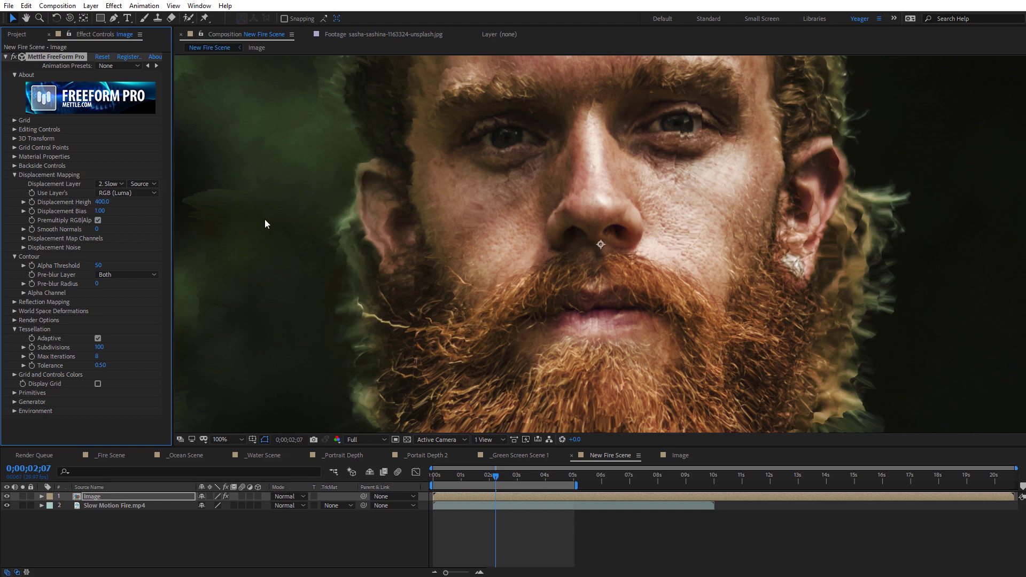
{"action": "mouse_move", "coordinate": [496, 476]}
{"action": "left_mouse_down"}
{"action": "mouse_move", "coordinate": [464, 476]}
{"action": "mouse_move", "coordinate": [481, 476]}
{"action": "left_mouse_up"}
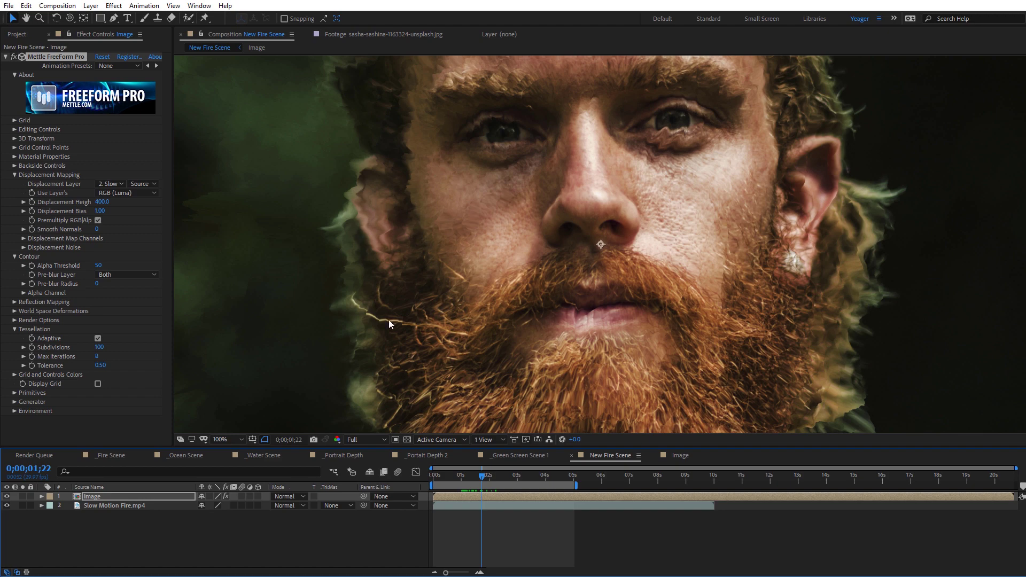
{"action": "mouse_move", "coordinate": [483, 476]}
{"action": "left_mouse_down"}
{"action": "mouse_move", "coordinate": [453, 477]}
{"action": "mouse_move", "coordinate": [476, 478]}
{"action": "left_mouse_up"}
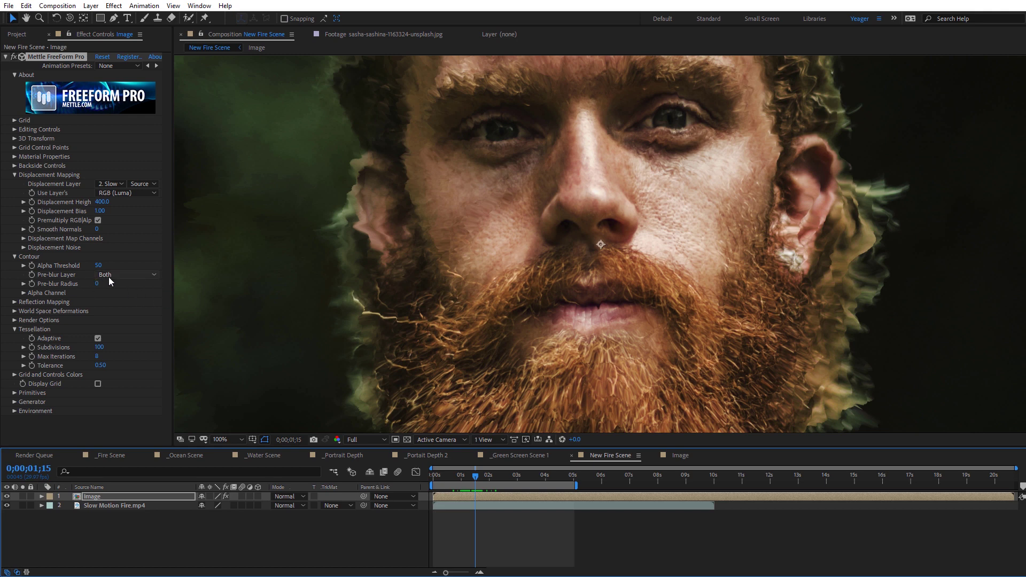
Step: Set the contour Pre-blur Layer to Displacement Map and the Pre-blur Radius to 50
{"action": "left_click_drag", "start_coordinate": [97, 287], "coordinate": [107, 284]}
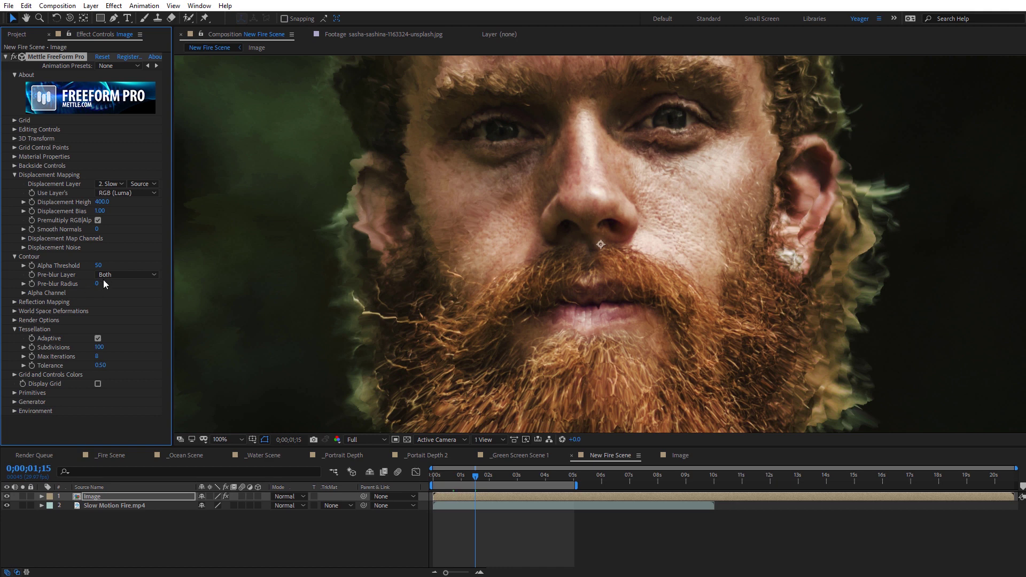
{"action": "left_click", "coordinate": [107, 275]}
{"action": "left_click", "coordinate": [144, 300]}
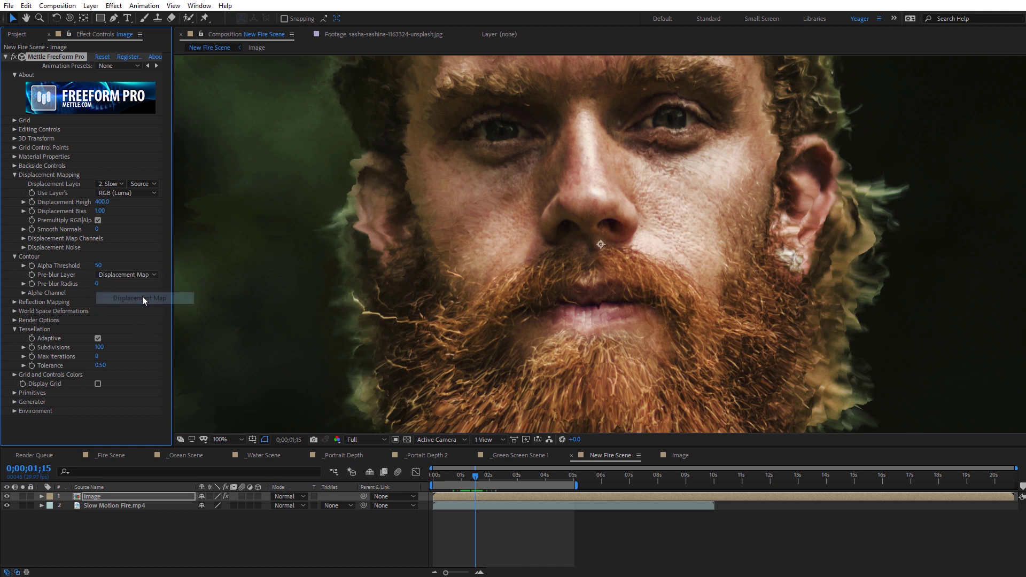
{"action": "left_click_drag", "start_coordinate": [97, 287], "coordinate": [107, 285]}
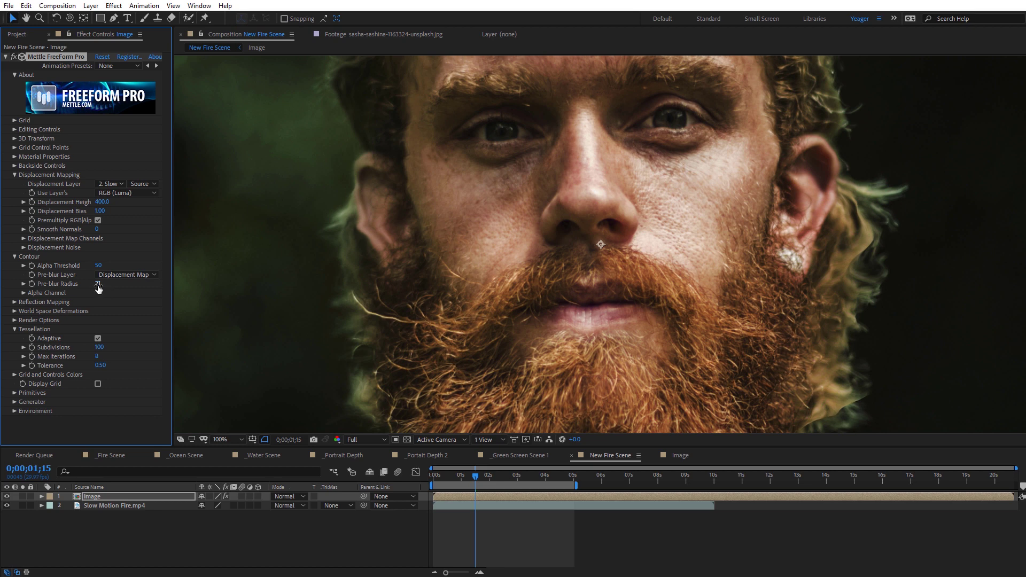
{"action": "left_click", "coordinate": [99, 286]}
{"action": "type", "text": "50"}
{"action": "key", "text": "Return"}
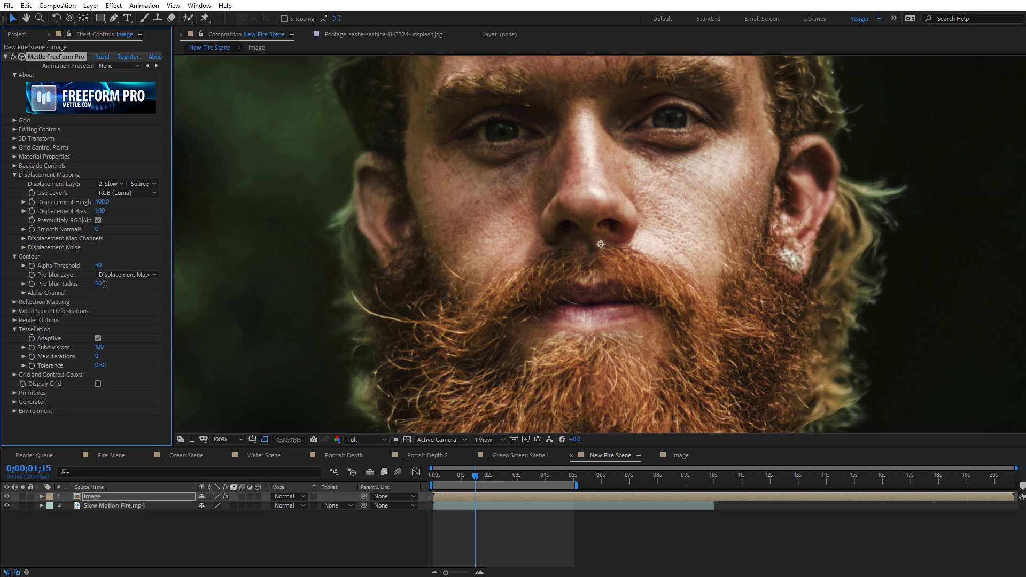
Step: Preview the displaced portrait animation over the work area and return the playhead to the first frame
{"action": "key", "text": "comma"}
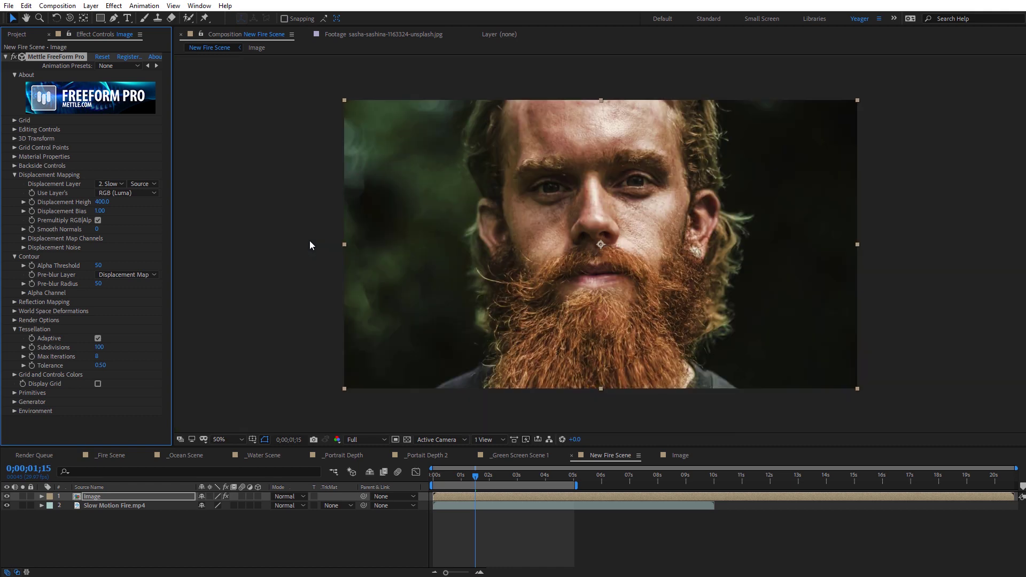
{"action": "key", "text": "space"}
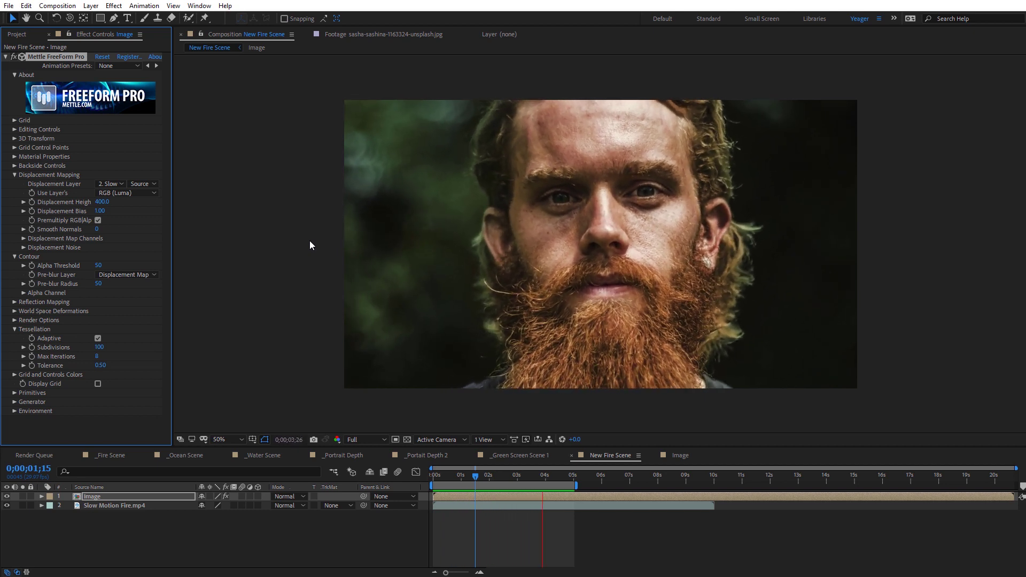
{"action": "left_click", "coordinate": [431, 476]}
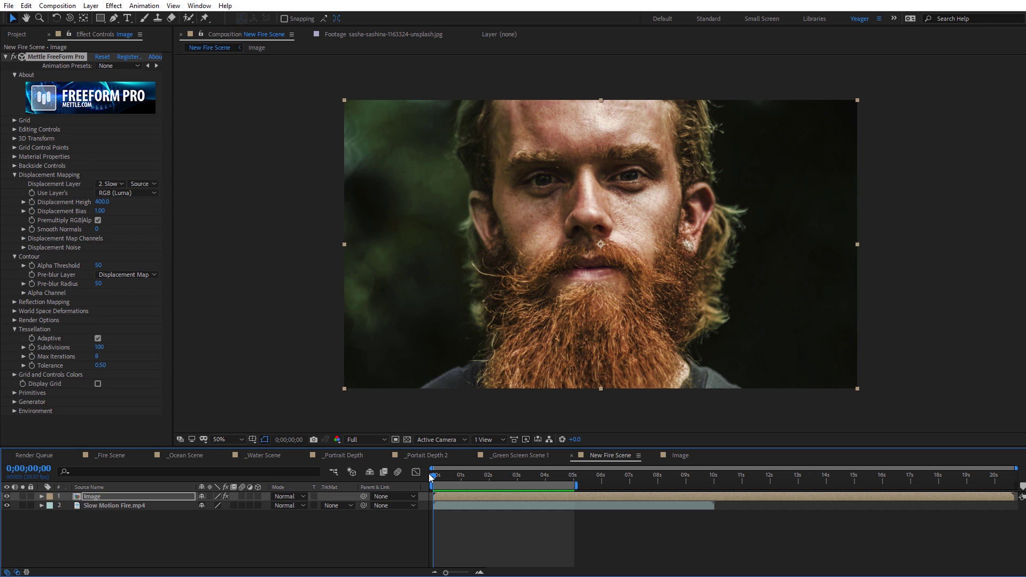
Step: Overlay a duplicate of the Slow Motion Fire.mp4 layer above the Image layer using the Screen blending mode
{"action": "left_click", "coordinate": [96, 506]}
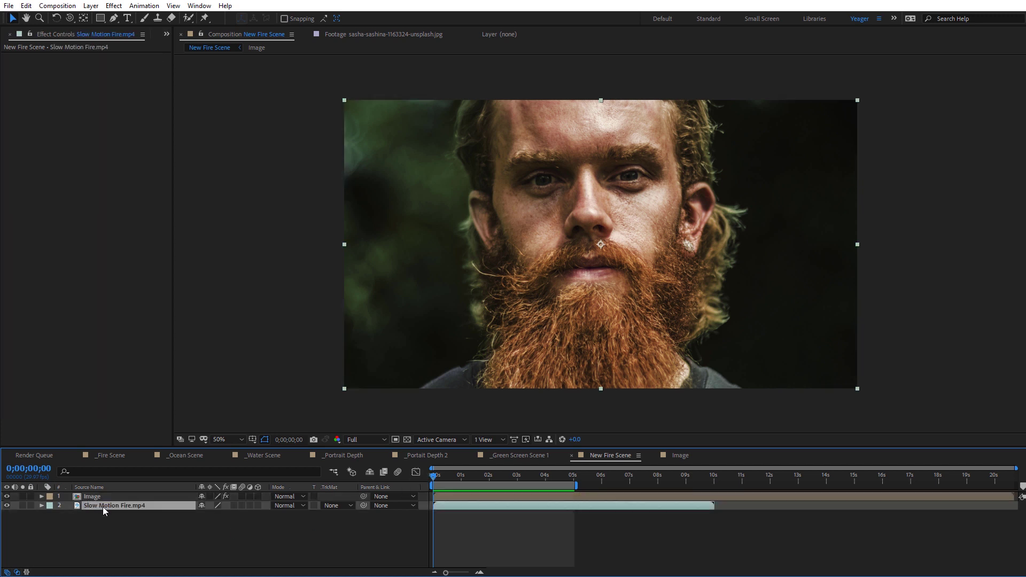
{"action": "key", "text": "ctrl+d"}
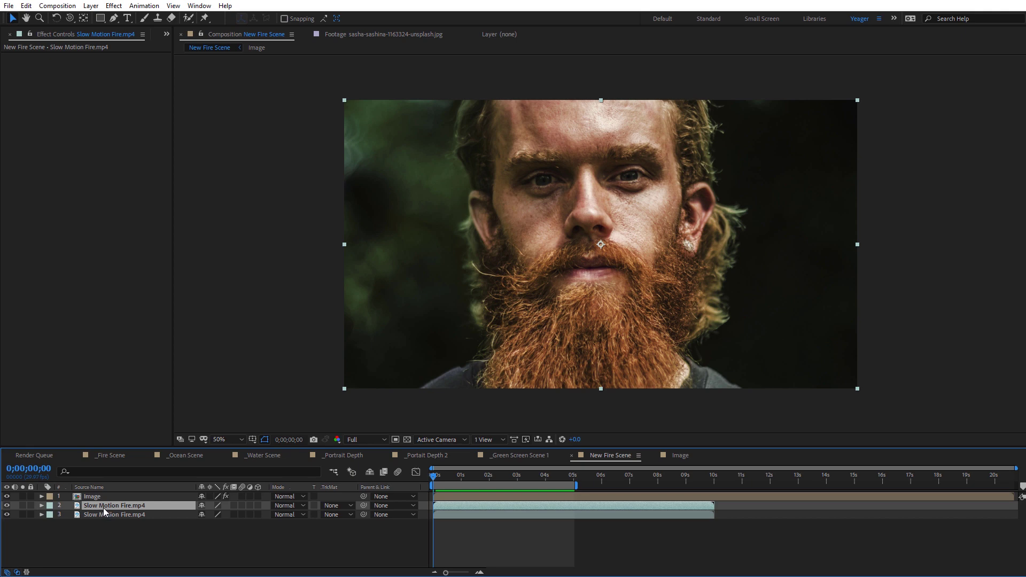
{"action": "left_click_drag", "start_coordinate": [103, 505], "coordinate": [107, 495]}
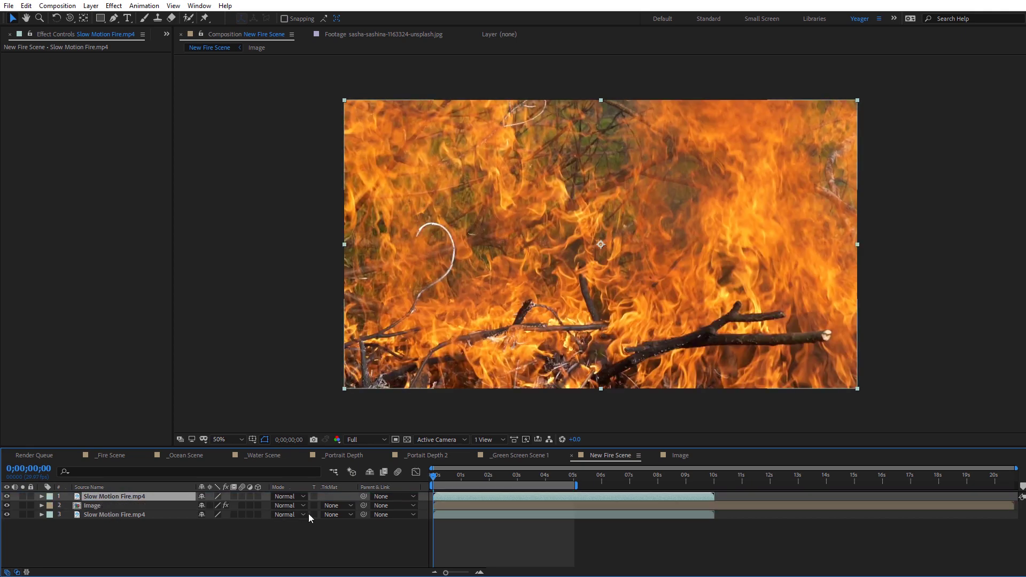
{"action": "left_click", "coordinate": [292, 496]}
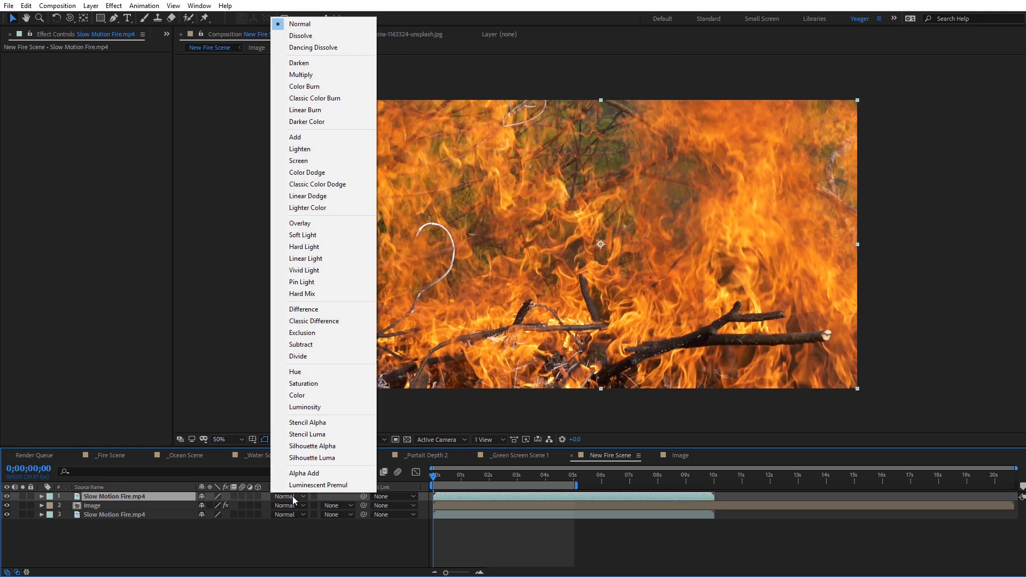
{"action": "left_click", "coordinate": [309, 161]}
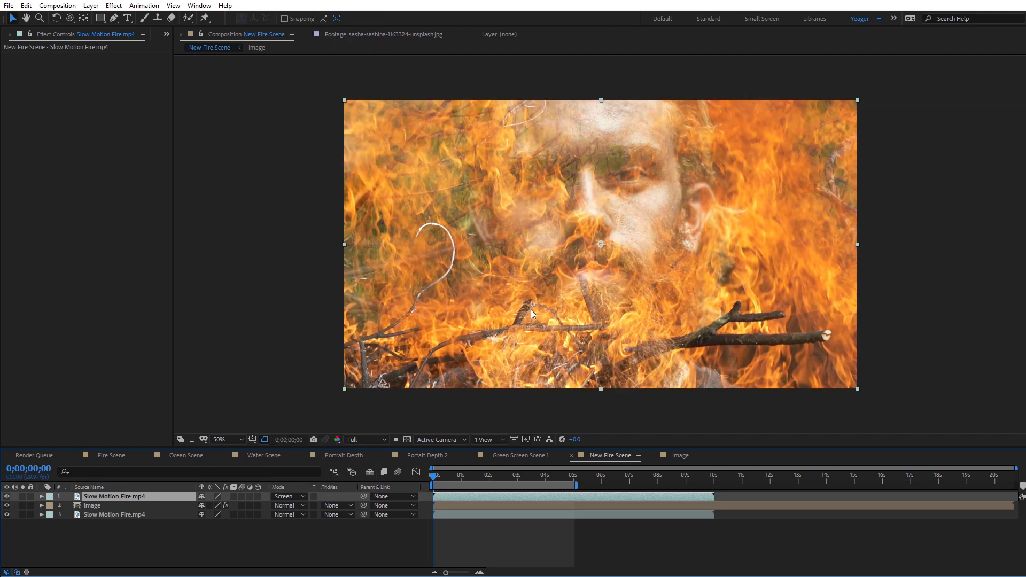
Step: Inspect the fire overlay at about 3 seconds and remove the duplicate fire layer above Image
{"action": "left_click_drag", "start_coordinate": [434, 474], "coordinate": [512, 493]}
{"action": "mouse_move", "coordinate": [527, 493]}
{"action": "left_mouse_down"}
{"action": "mouse_move", "coordinate": [556, 494]}
{"action": "mouse_move", "coordinate": [490, 497]}
{"action": "mouse_move", "coordinate": [518, 496]}
{"action": "left_mouse_up"}
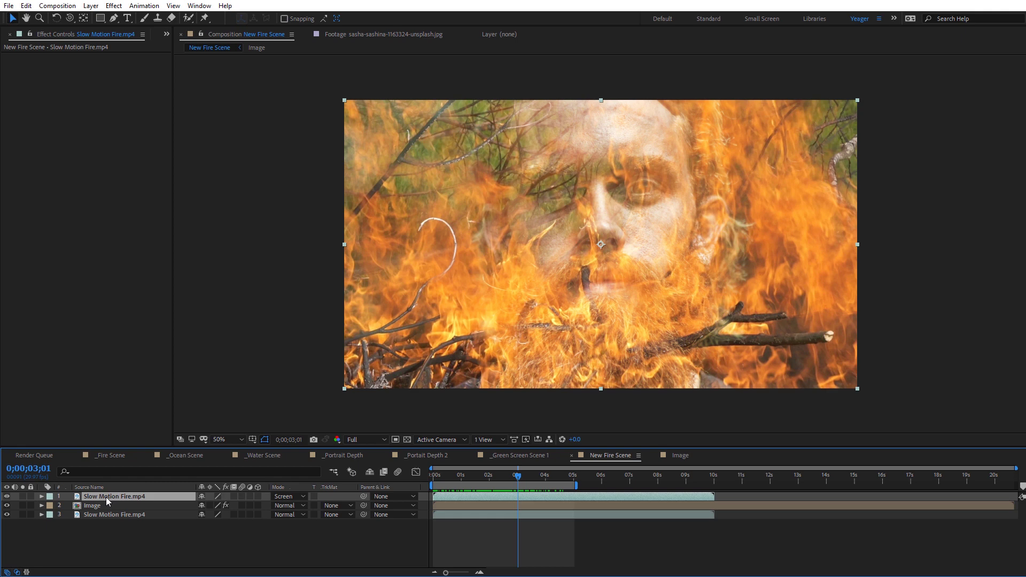
{"action": "key", "text": "Delete"}
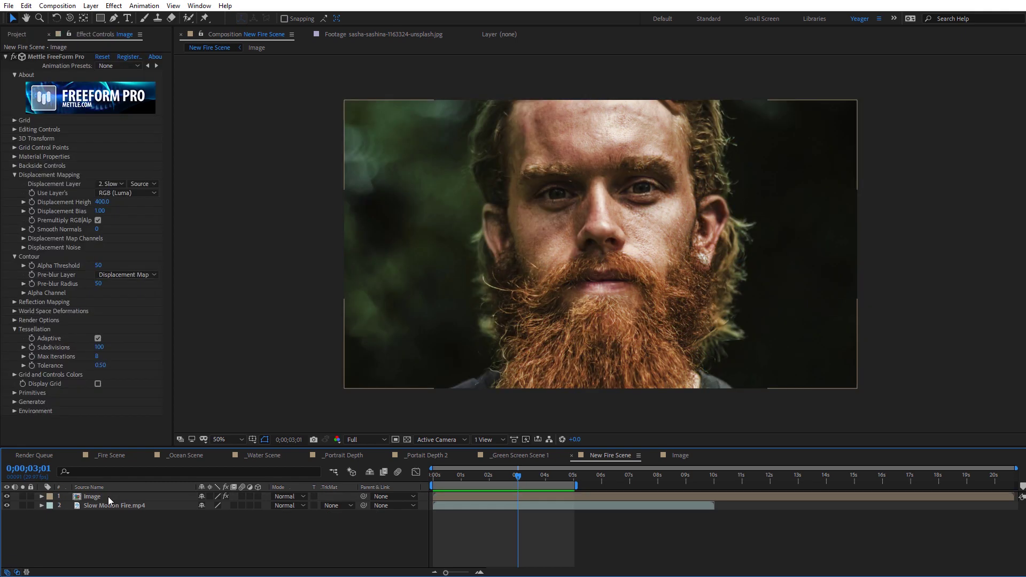
Step: Add an adjustment layer at the top of New Fire Scene and apply the Tint effect to it
{"action": "right_click", "coordinate": [287, 341]}
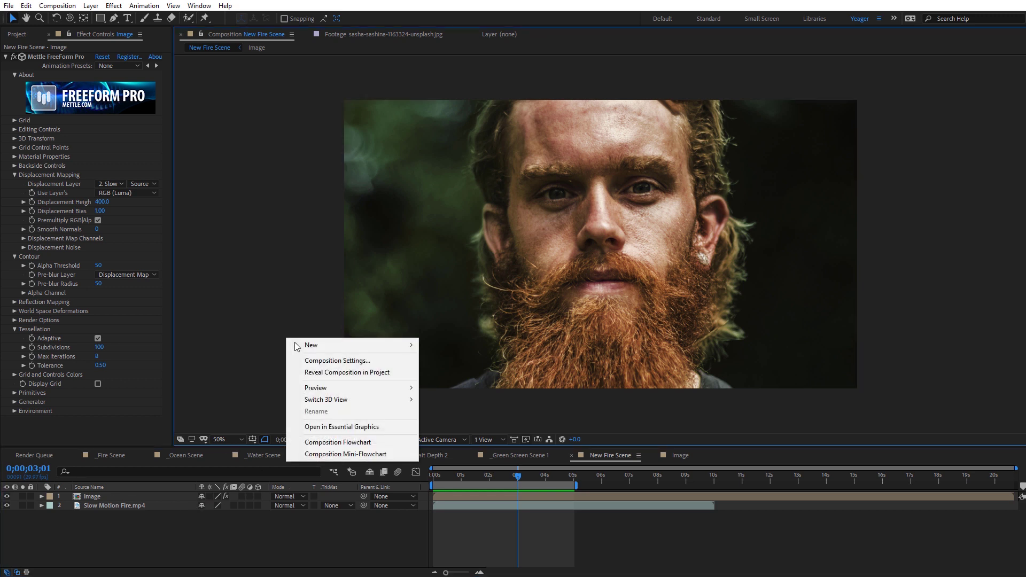
{"action": "mouse_move", "coordinate": [302, 345]}
{"action": "left_click", "coordinate": [466, 431]}
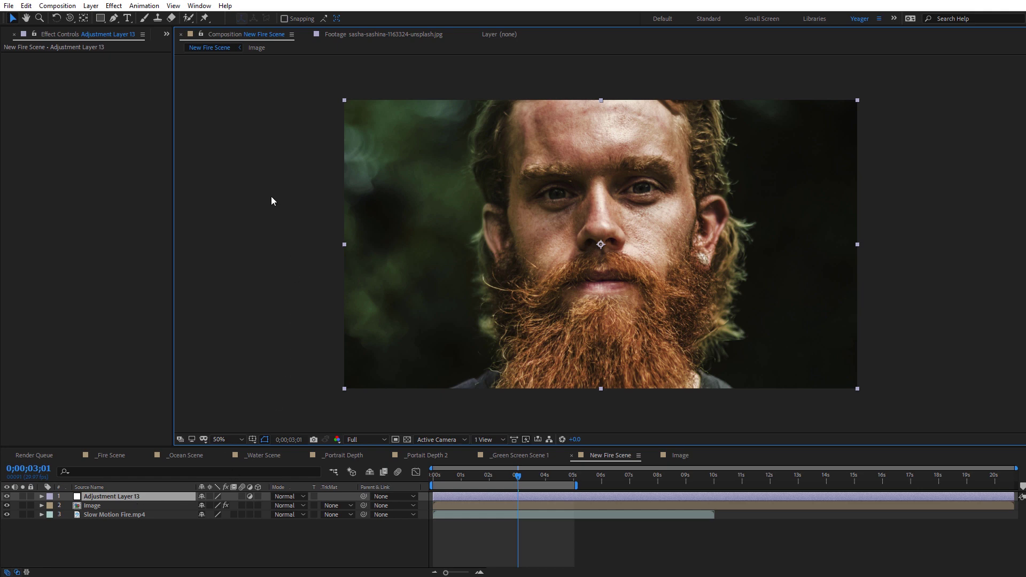
{"action": "left_click", "coordinate": [116, 8]}
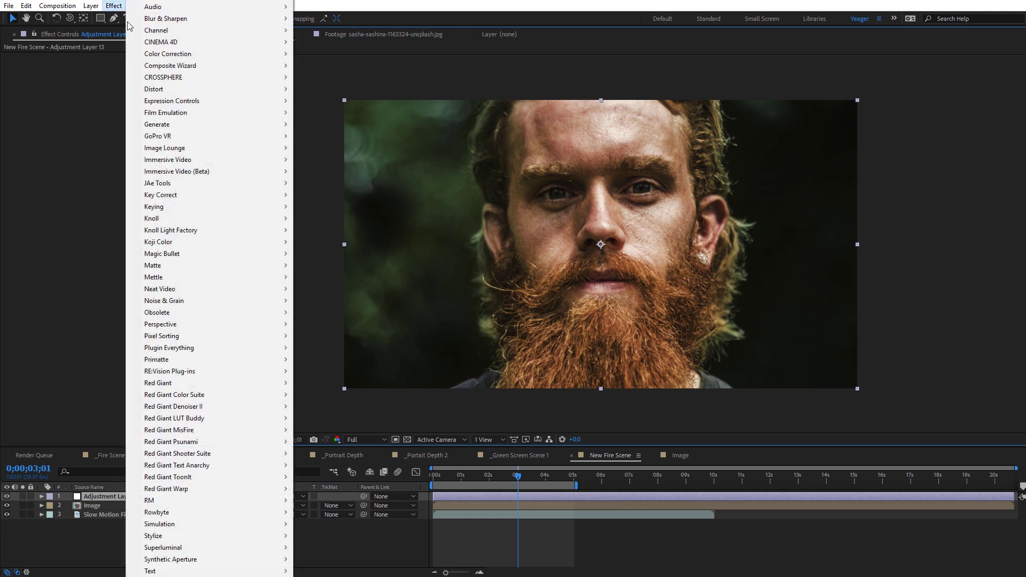
{"action": "mouse_move", "coordinate": [167, 54]}
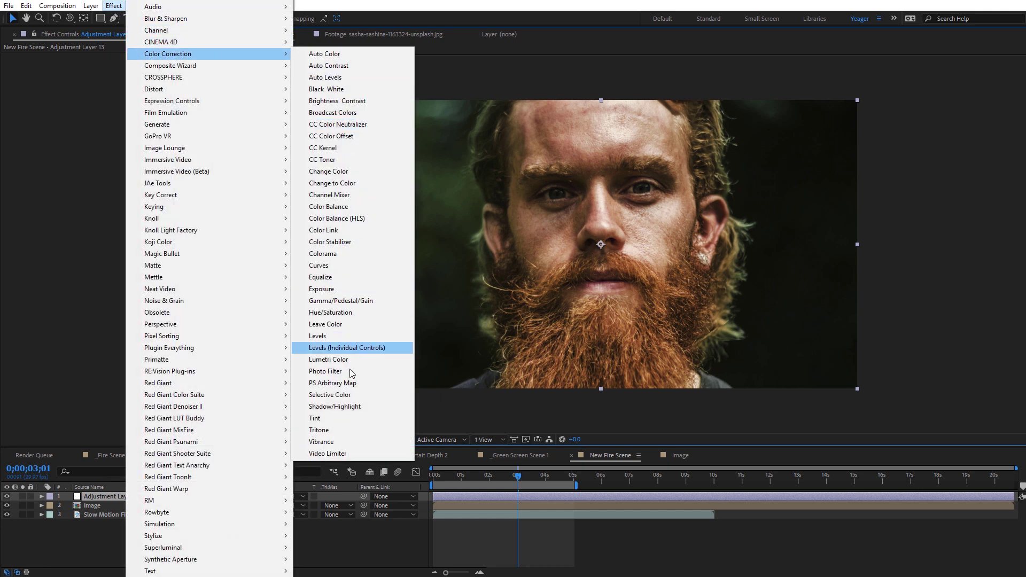
{"action": "left_click", "coordinate": [337, 418]}
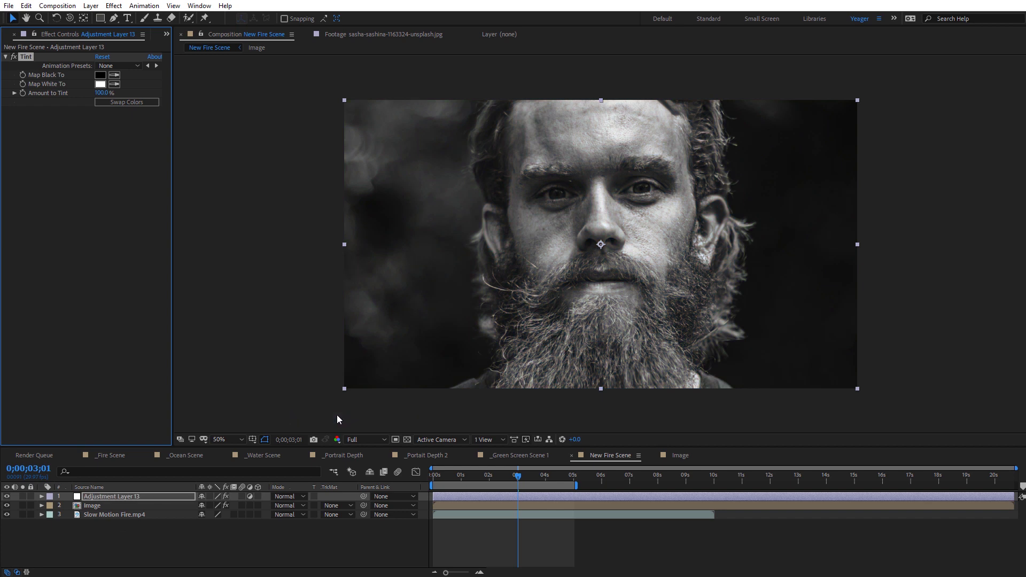
Step: Give the Slow Motion Fire.mp4 layer a Luma Matte from Image and scrub back to about 2.5 seconds
{"action": "left_click", "coordinate": [104, 514]}
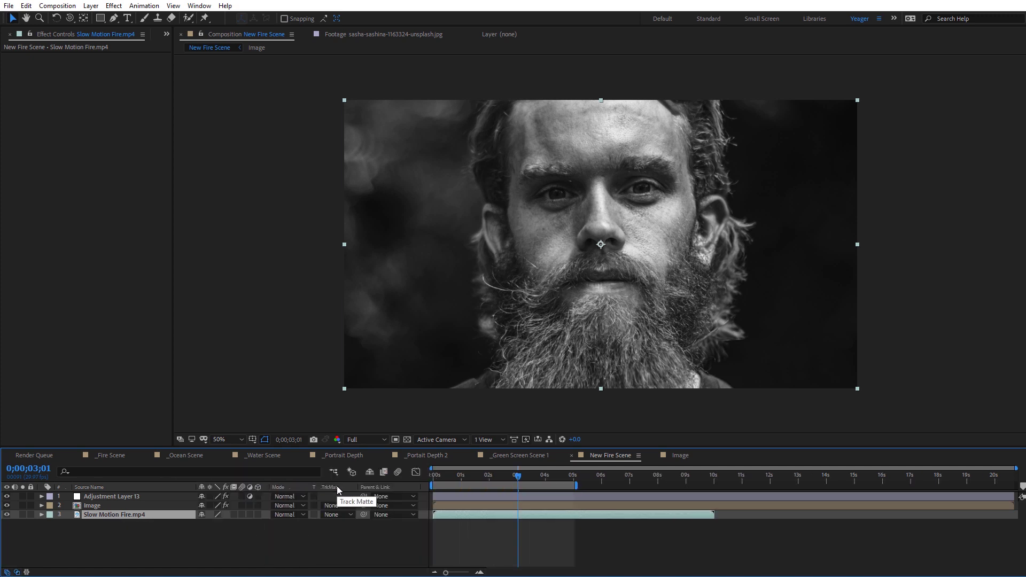
{"action": "left_click", "coordinate": [334, 515]}
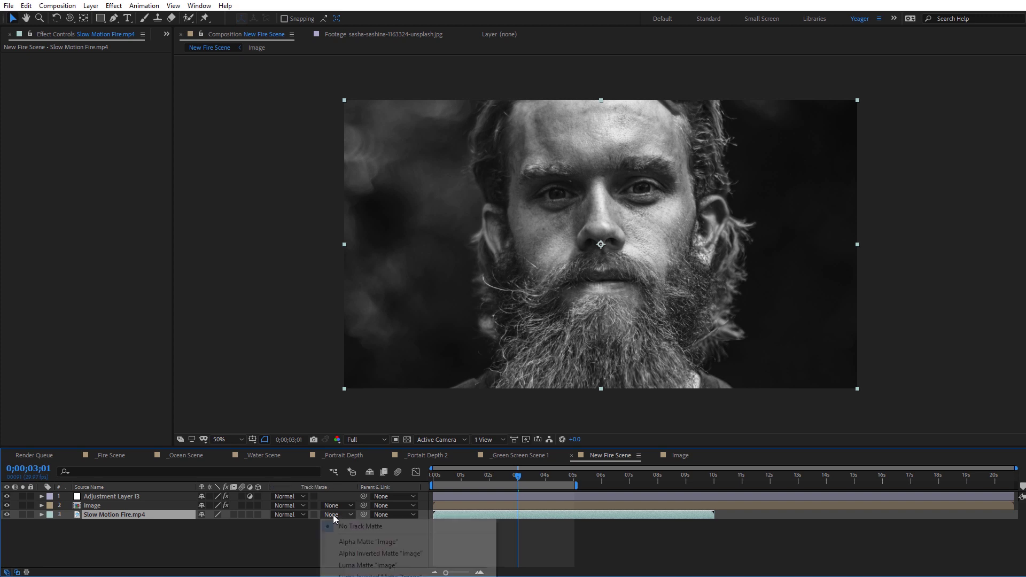
{"action": "left_click", "coordinate": [368, 565]}
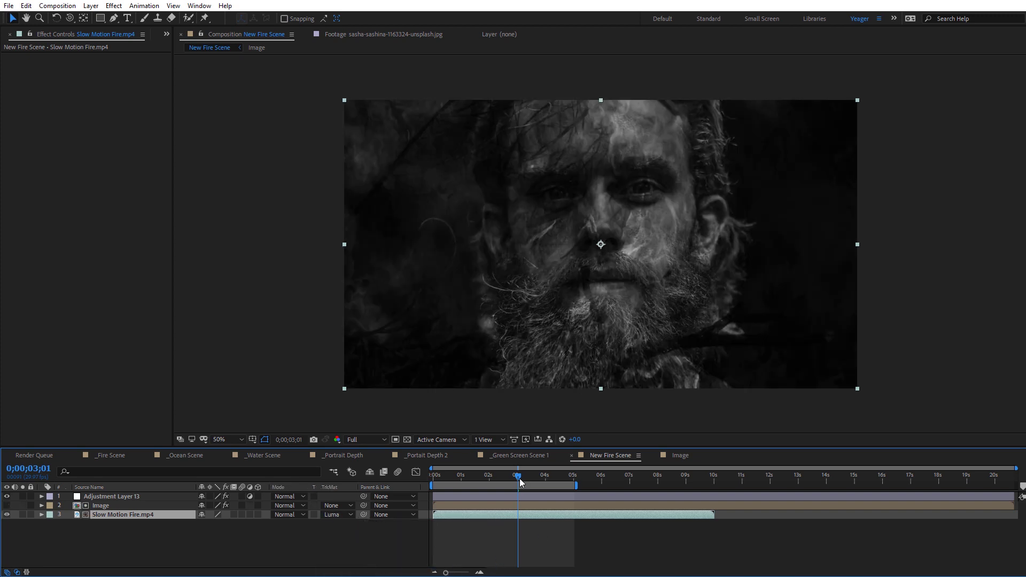
{"action": "mouse_move", "coordinate": [519, 479]}
{"action": "left_mouse_down"}
{"action": "mouse_move", "coordinate": [478, 477]}
{"action": "mouse_move", "coordinate": [540, 481]}
{"action": "mouse_move", "coordinate": [475, 476]}
{"action": "mouse_move", "coordinate": [534, 479]}
{"action": "mouse_move", "coordinate": [508, 480]}
{"action": "left_mouse_up"}
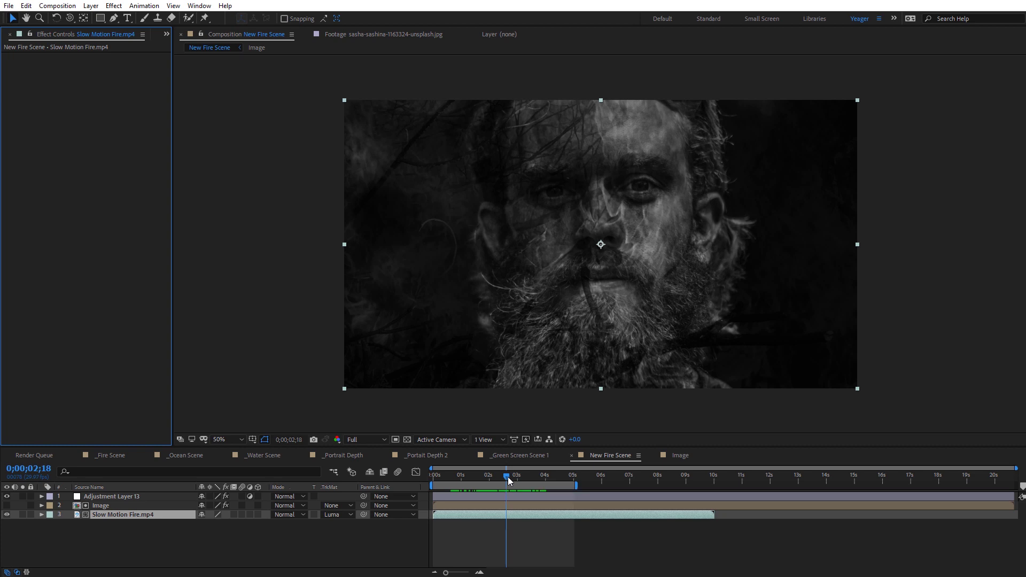
Step: Add Fire Embers Rising Overlay.mov from the Footage folder above the adjustment layer in Screen mode and preview the composite
{"action": "left_click", "coordinate": [167, 35]}
{"action": "left_click", "coordinate": [187, 48]}
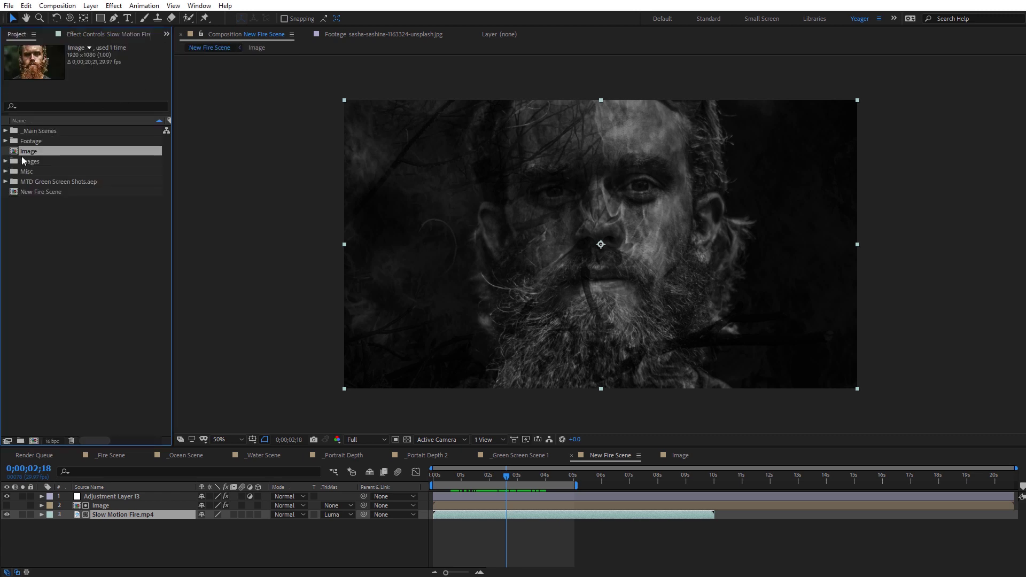
{"action": "left_click", "coordinate": [5, 141]}
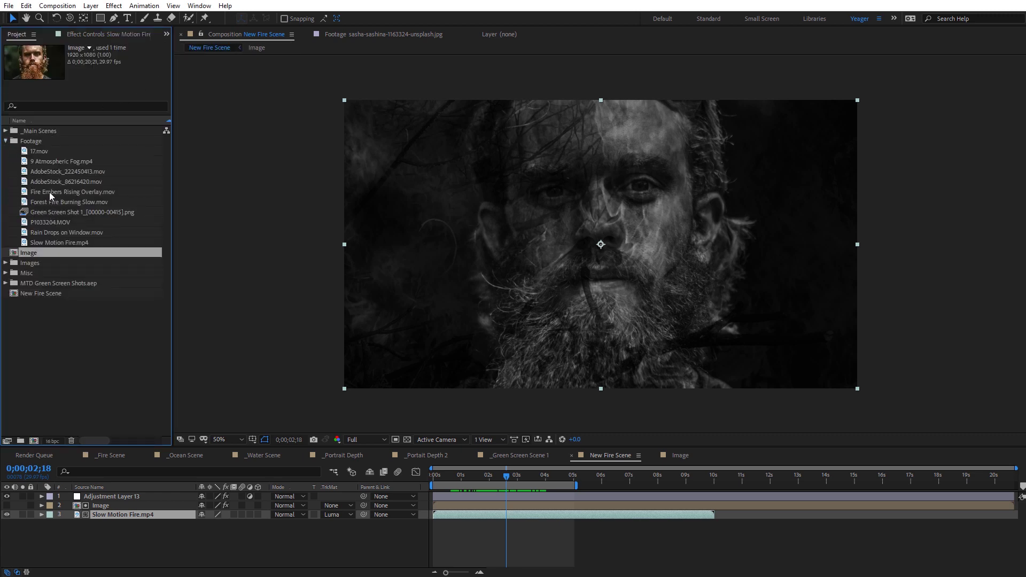
{"action": "left_click", "coordinate": [52, 193]}
{"action": "left_click_drag", "start_coordinate": [41, 194], "coordinate": [161, 493]}
{"action": "left_click", "coordinate": [283, 496]}
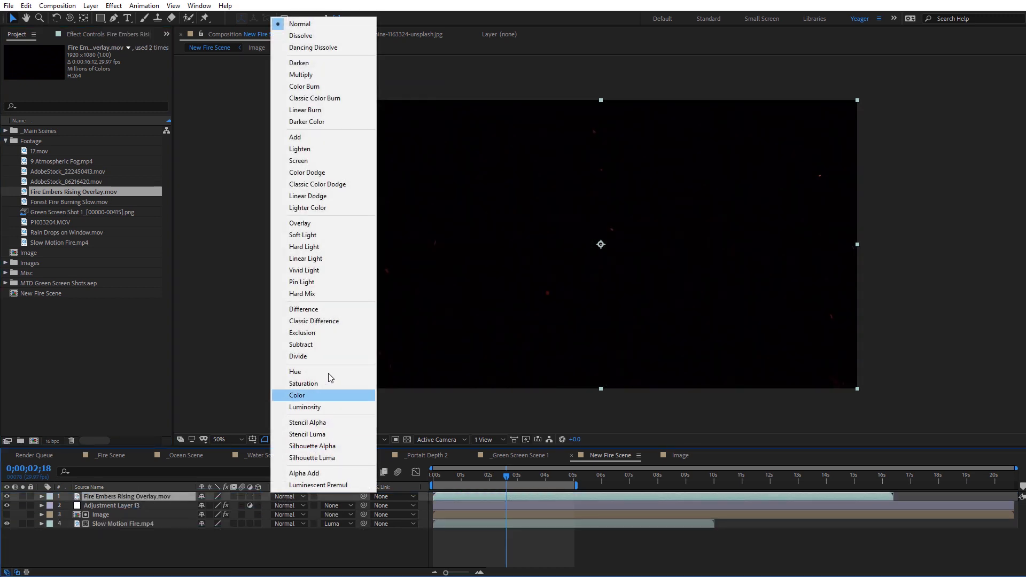
{"action": "left_click", "coordinate": [292, 161]}
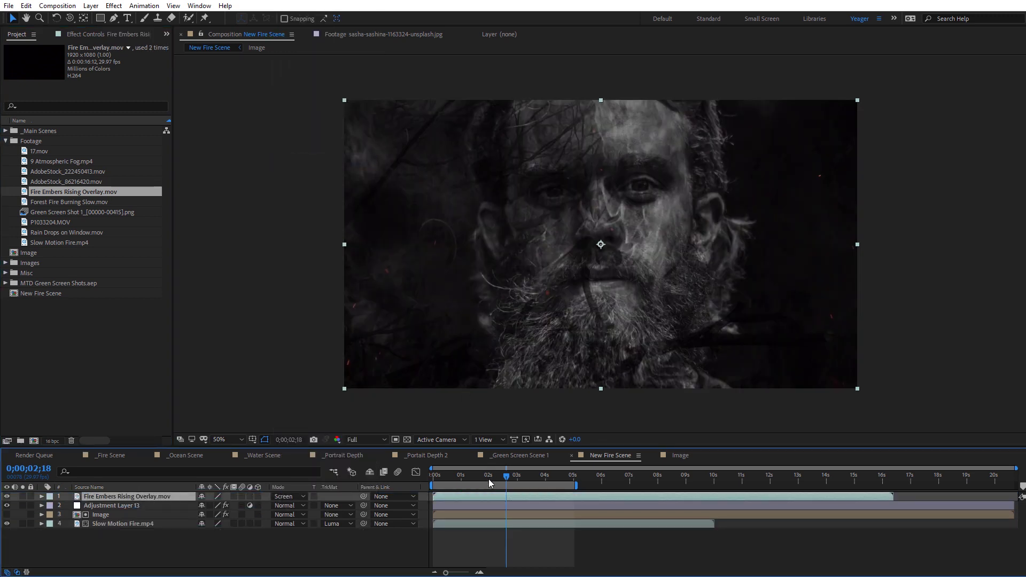
{"action": "left_click_drag", "start_coordinate": [482, 479], "coordinate": [575, 478]}
{"action": "key", "text": "space"}
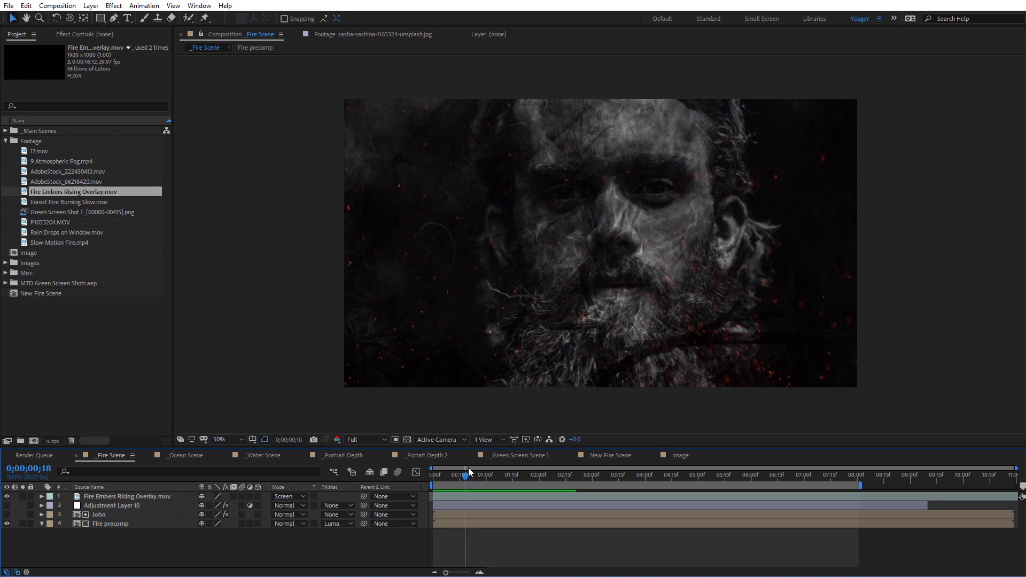
Step: Open the _Ocean Scene composition and examine the FreeForm Pro settings on its Image layer
{"action": "left_click", "coordinate": [188, 456]}
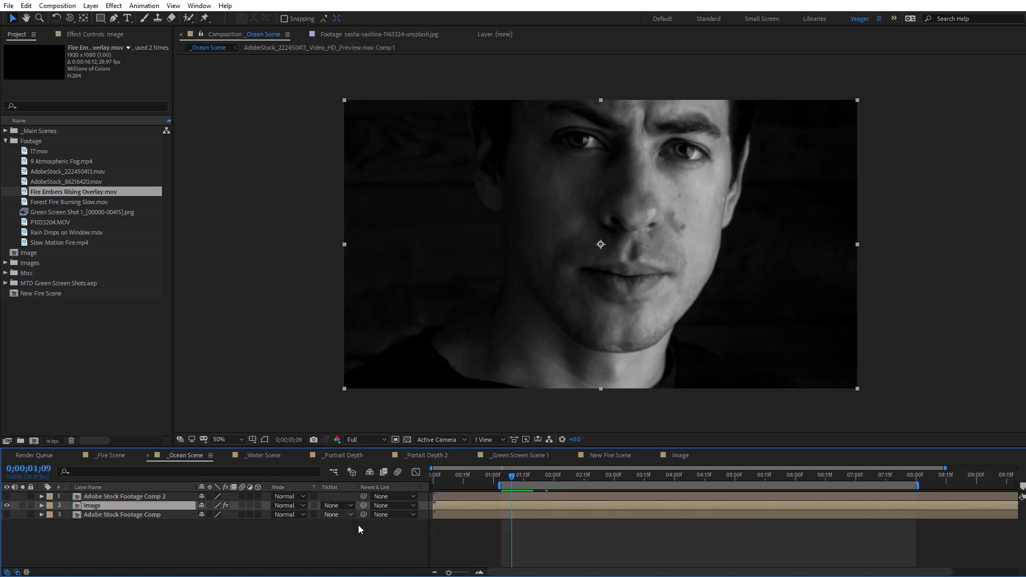
{"action": "mouse_move", "coordinate": [513, 476]}
{"action": "left_mouse_down"}
{"action": "mouse_move", "coordinate": [528, 477]}
{"action": "mouse_move", "coordinate": [514, 477]}
{"action": "left_mouse_up"}
{"action": "left_click", "coordinate": [98, 33]}
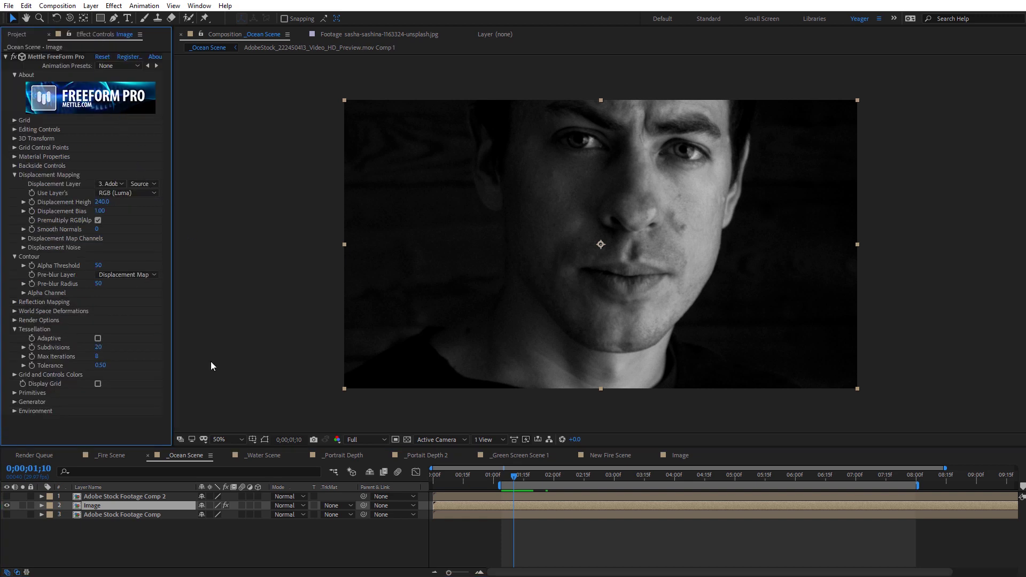
Step: Show Adobe Stock Footage Comp with Image hidden, scrub the wave motion, and restore Image to review its displacement
{"action": "left_click", "coordinate": [6, 505]}
{"action": "left_click", "coordinate": [6, 514]}
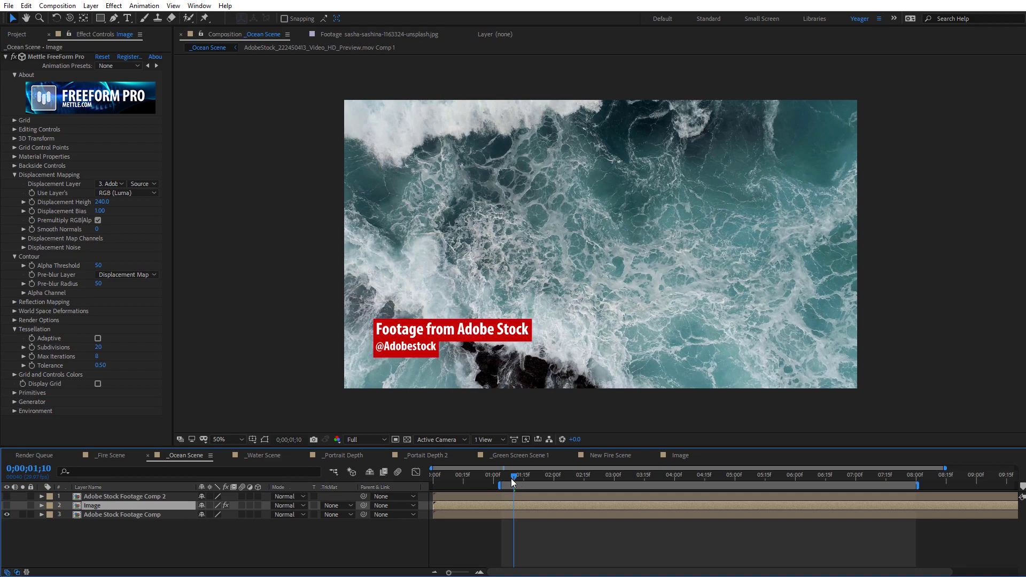
{"action": "left_click_drag", "start_coordinate": [511, 482], "coordinate": [607, 487]}
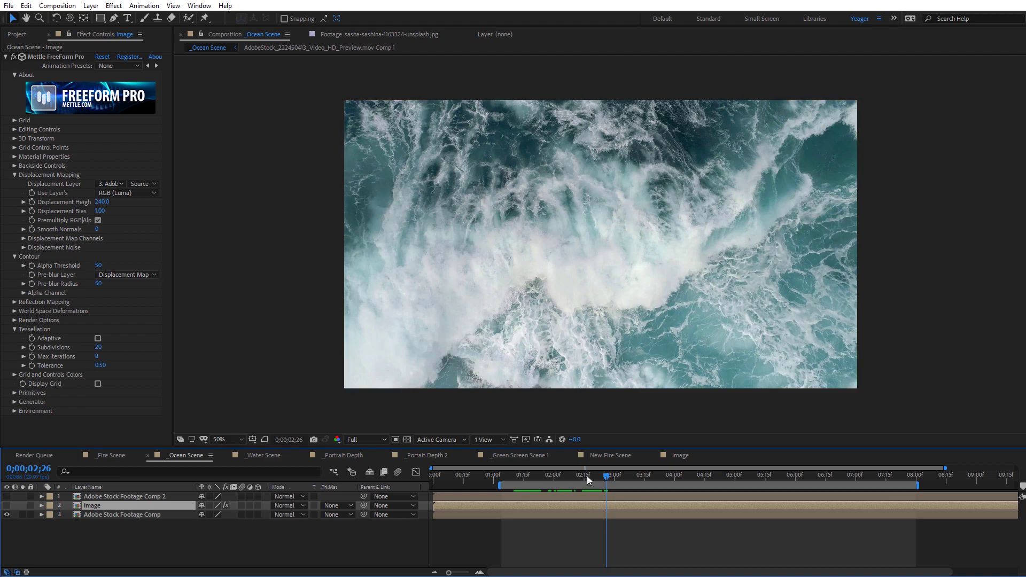
{"action": "mouse_move", "coordinate": [588, 479]}
{"action": "left_mouse_down"}
{"action": "mouse_move", "coordinate": [525, 475]}
{"action": "mouse_move", "coordinate": [588, 472]}
{"action": "left_mouse_up"}
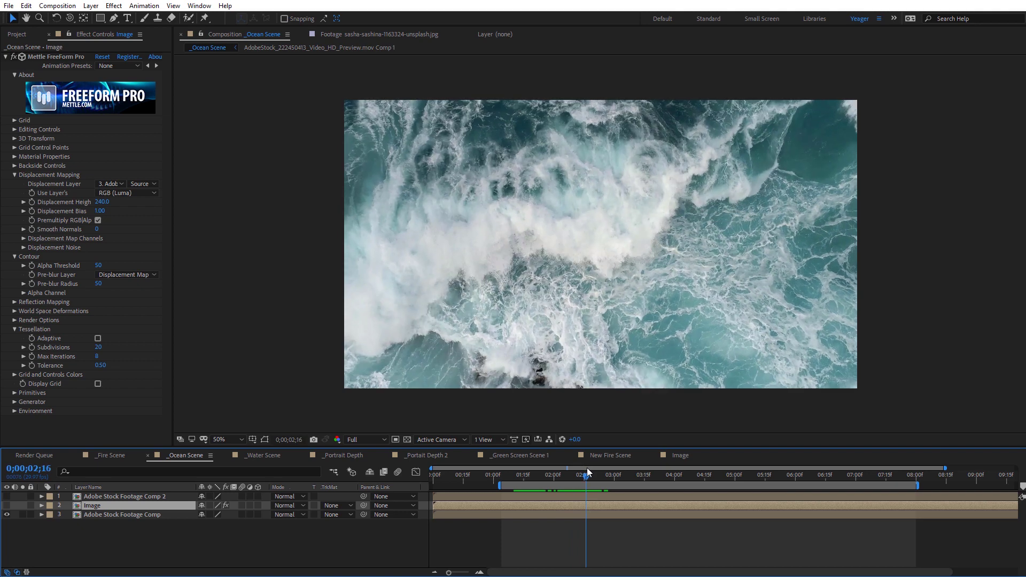
{"action": "left_click", "coordinate": [7, 506]}
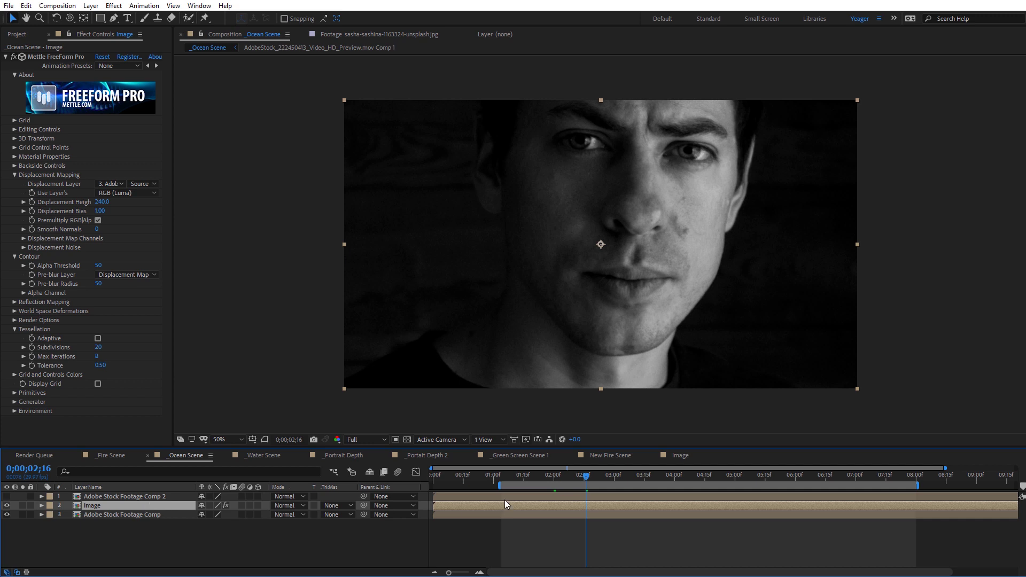
{"action": "mouse_move", "coordinate": [514, 474]}
{"action": "left_mouse_down"}
{"action": "mouse_move", "coordinate": [625, 475]}
{"action": "mouse_move", "coordinate": [518, 487]}
{"action": "left_mouse_up"}
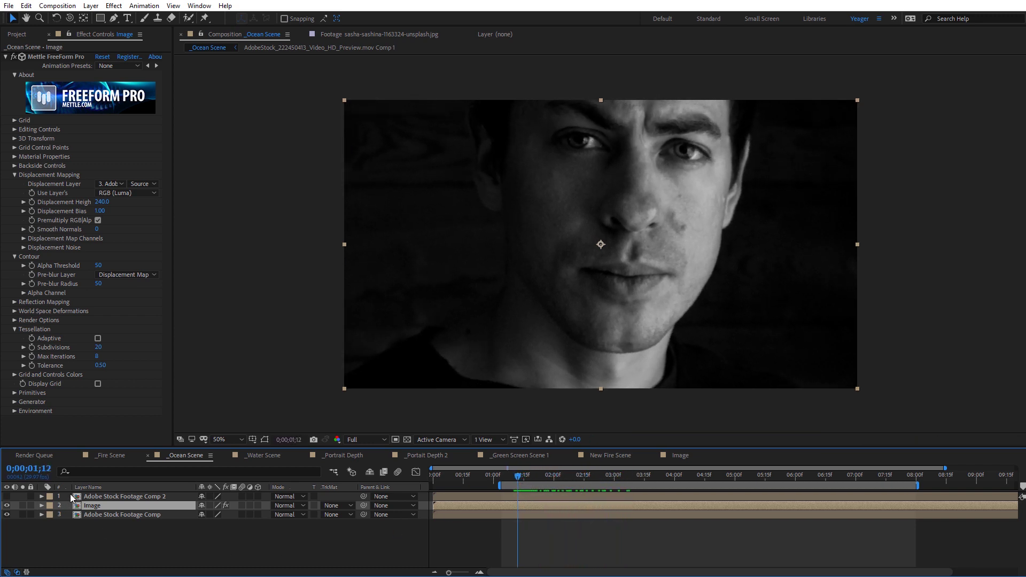
Step: Make Adobe Stock Footage Comp 2 visible, set its blending mode to Multiply, and scrub through the composite
{"action": "left_click", "coordinate": [92, 498]}
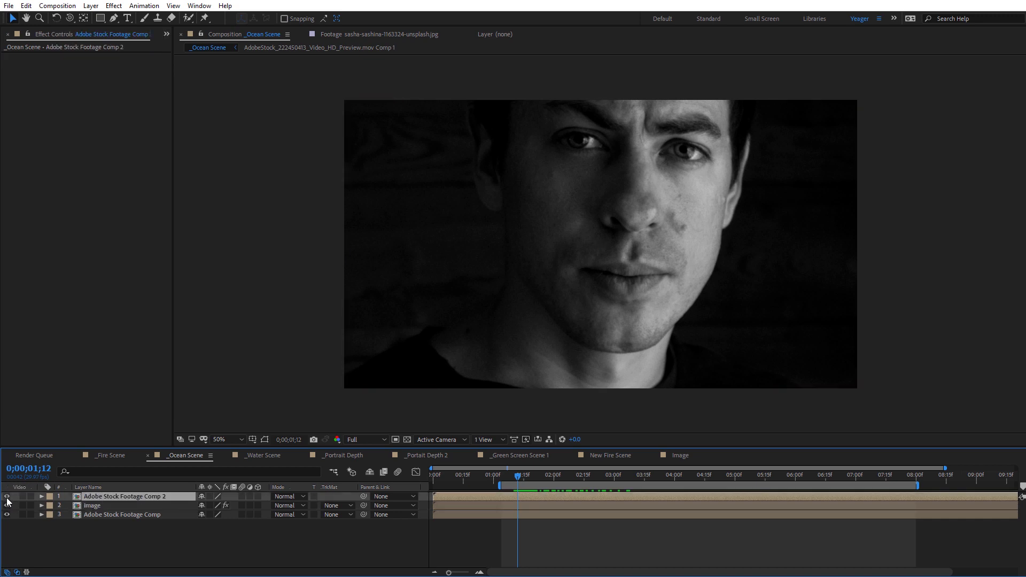
{"action": "left_click", "coordinate": [6, 496]}
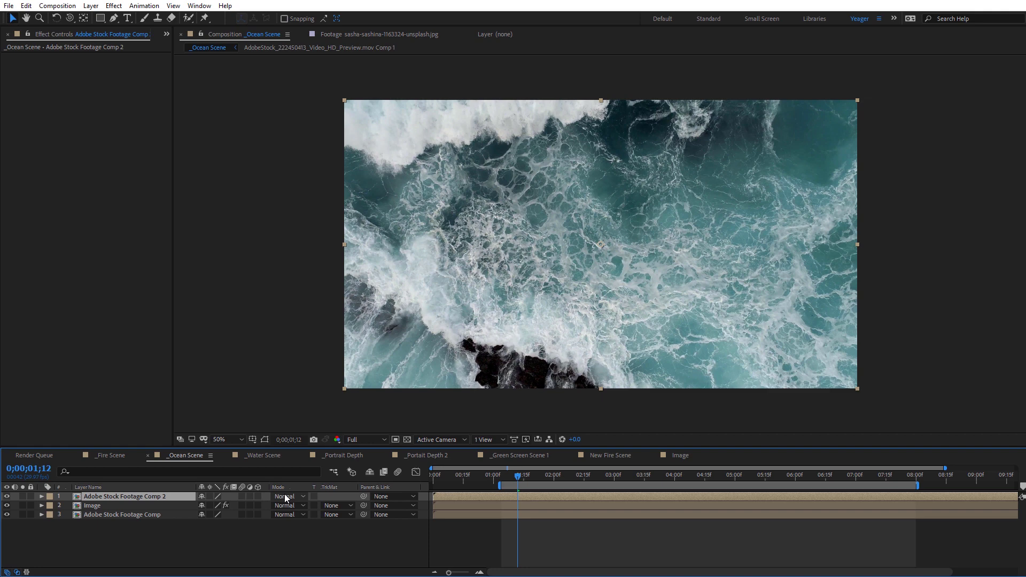
{"action": "left_click", "coordinate": [285, 497]}
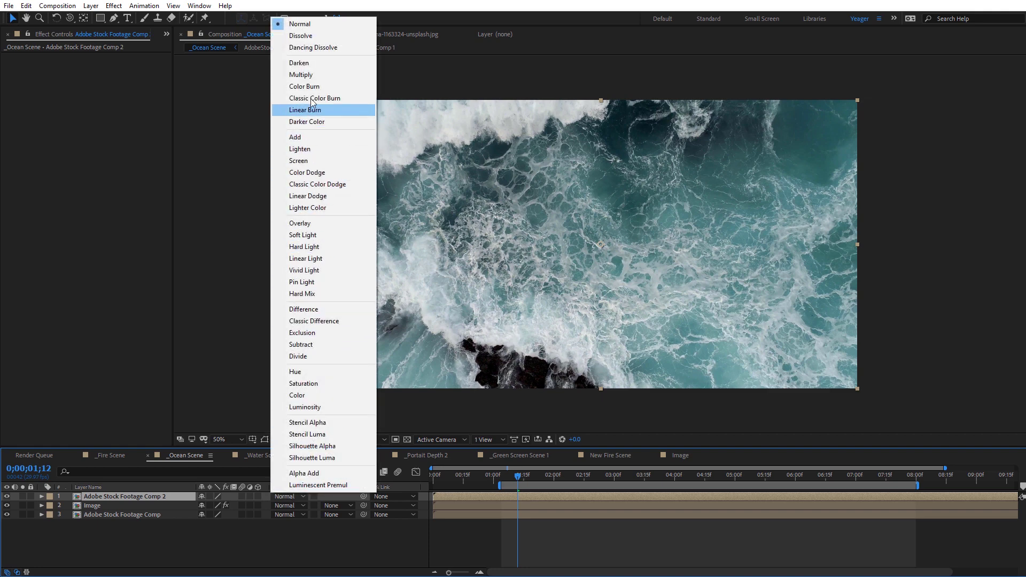
{"action": "left_click", "coordinate": [323, 76]}
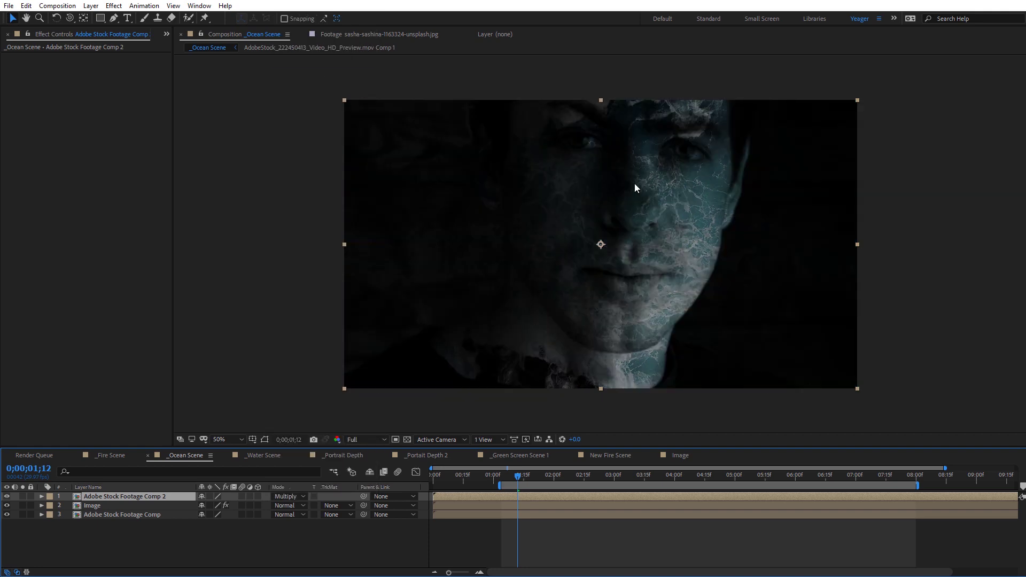
{"action": "left_click_drag", "start_coordinate": [518, 479], "coordinate": [552, 479]}
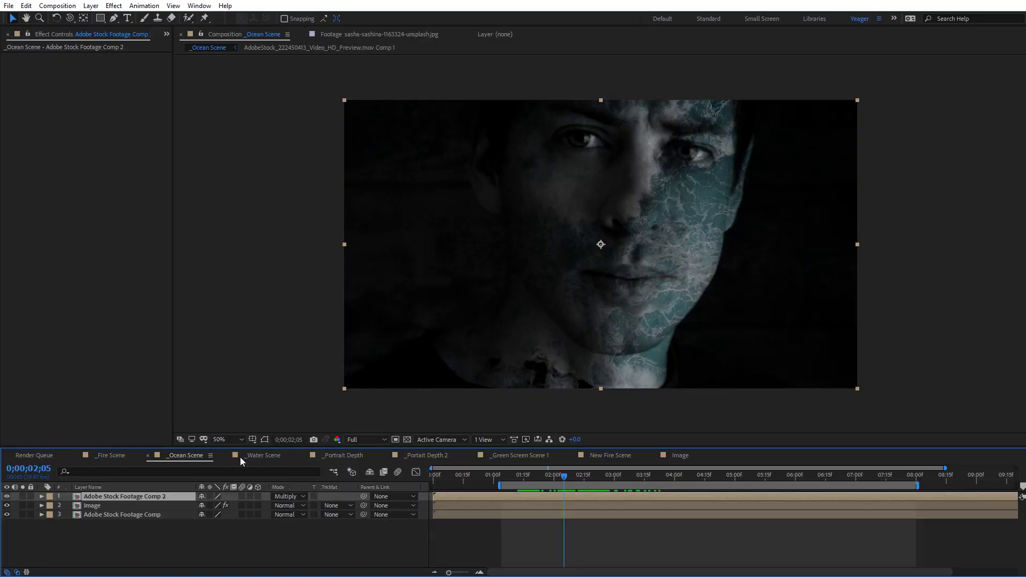
Step: Open the _Water Scene composition and enable the Tint and Levels effects on the AdobeStock_86216420.mov layer
{"action": "left_click", "coordinate": [255, 456]}
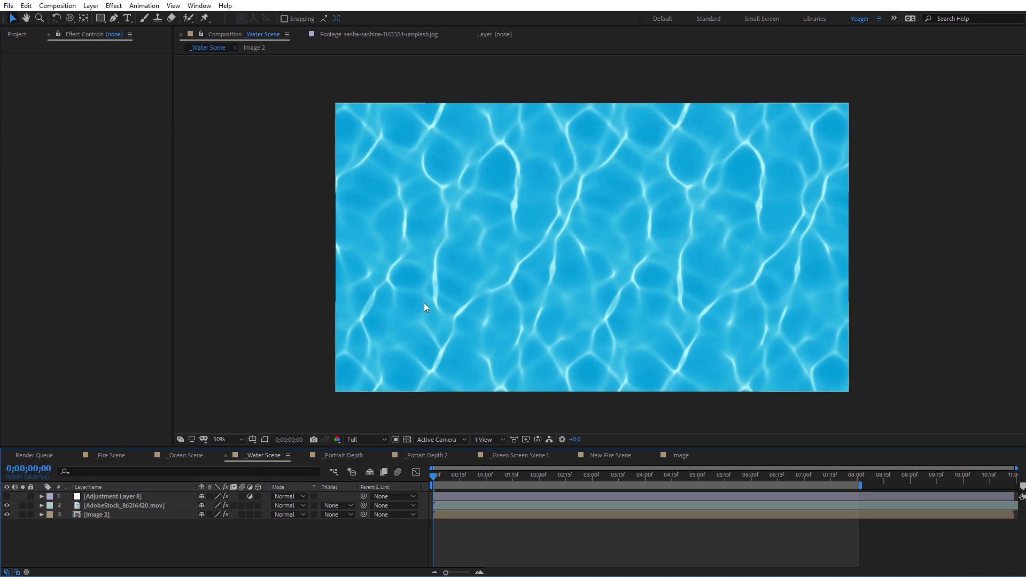
{"action": "mouse_move", "coordinate": [443, 475]}
{"action": "left_mouse_down"}
{"action": "mouse_move", "coordinate": [454, 480]}
{"action": "mouse_move", "coordinate": [433, 475]}
{"action": "mouse_move", "coordinate": [592, 479]}
{"action": "mouse_move", "coordinate": [454, 480]}
{"action": "mouse_move", "coordinate": [425, 483]}
{"action": "mouse_move", "coordinate": [531, 490]}
{"action": "mouse_move", "coordinate": [399, 493]}
{"action": "mouse_move", "coordinate": [550, 490]}
{"action": "mouse_move", "coordinate": [438, 493]}
{"action": "left_mouse_up"}
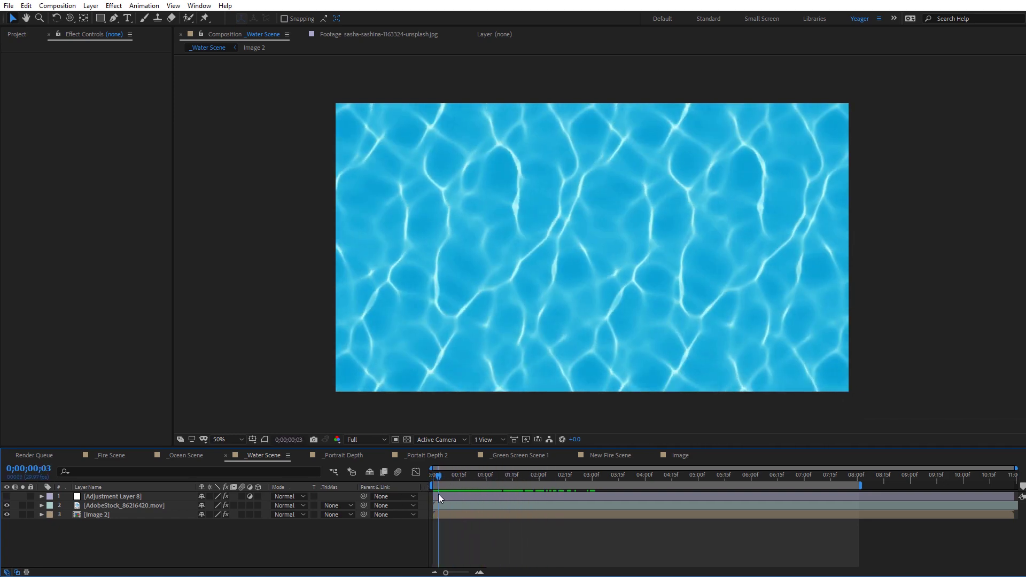
{"action": "left_click", "coordinate": [117, 506]}
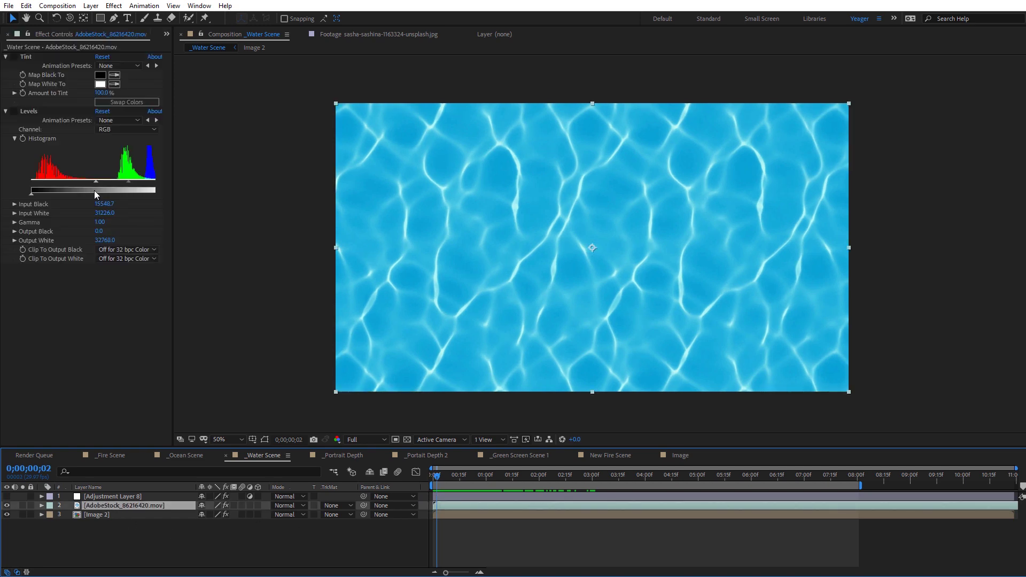
{"action": "left_click", "coordinate": [13, 58]}
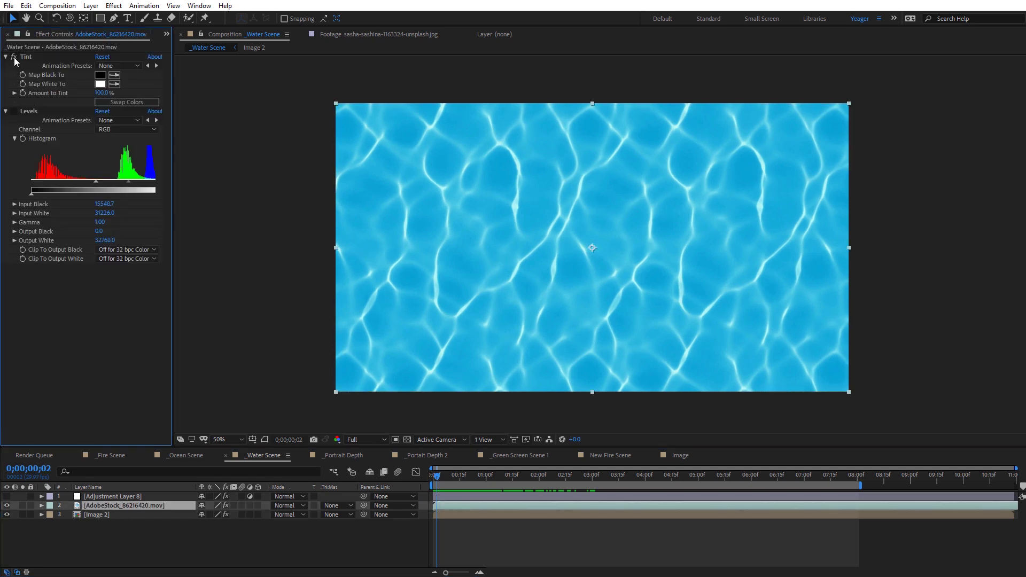
{"action": "left_click", "coordinate": [14, 112]}
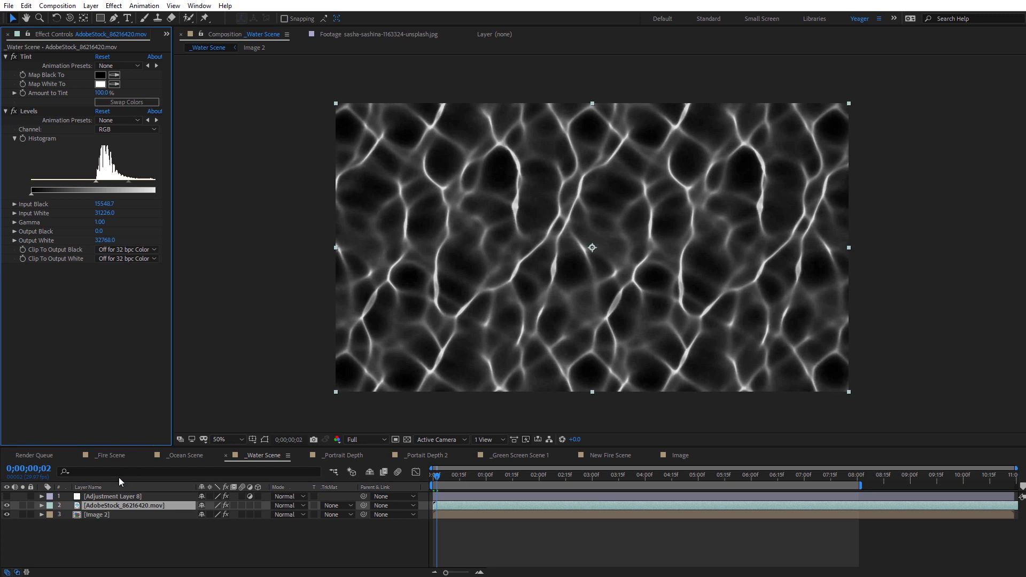
Step: Hide AdobeStock_86216420.mov, examine the displaced Image 2 layer by scrubbing to 0;00;01;11, and show the water layer again
{"action": "left_click", "coordinate": [7, 505]}
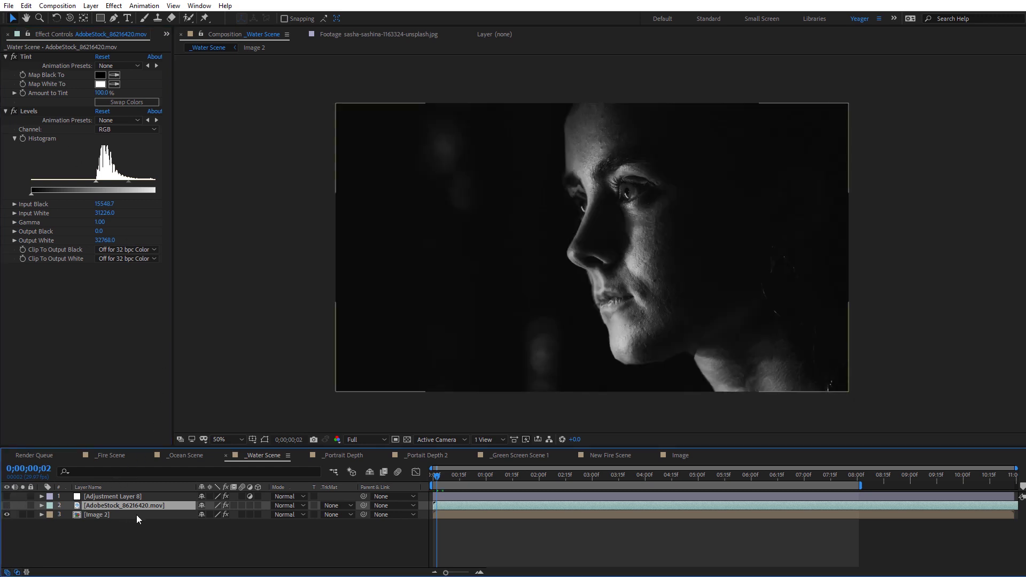
{"action": "left_click", "coordinate": [93, 515]}
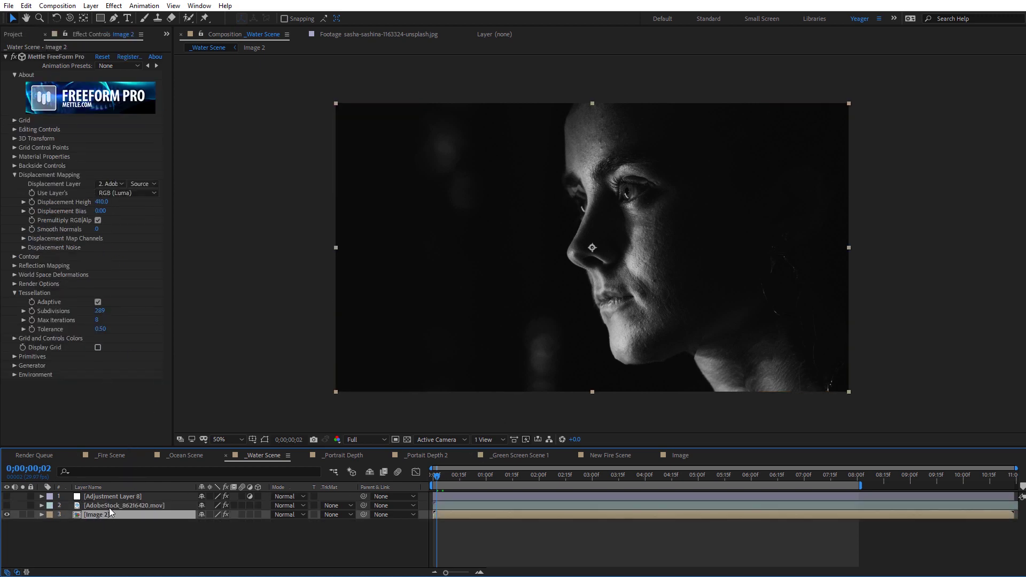
{"action": "left_click", "coordinate": [9, 506]}
{"action": "left_click", "coordinate": [9, 506]}
{"action": "left_click_drag", "start_coordinate": [435, 477], "coordinate": [505, 493]}
{"action": "key", "text": "period"}
{"action": "key", "text": "comma"}
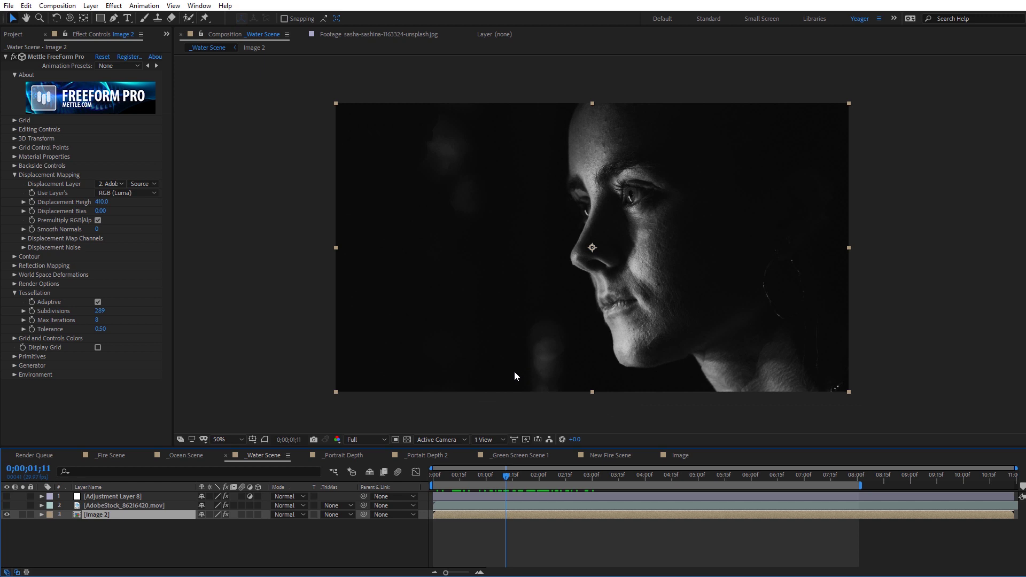
{"action": "left_click", "coordinate": [6, 506]}
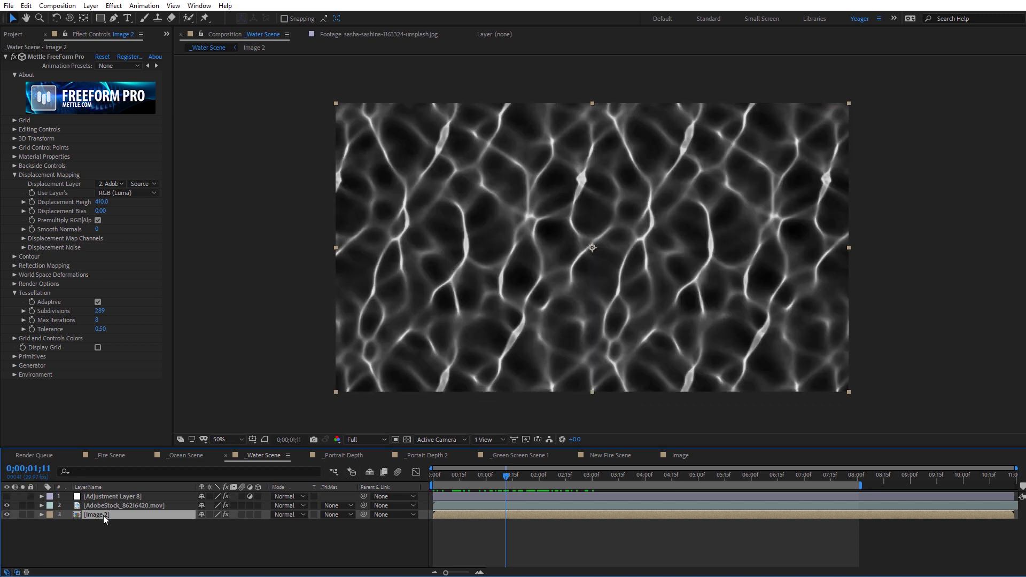
Step: Set the AdobeStock_86216420.mov layer's blending mode to Overlay and show Adjustment Layer 8, scrubbing through the tinted water scene
{"action": "left_click", "coordinate": [300, 506]}
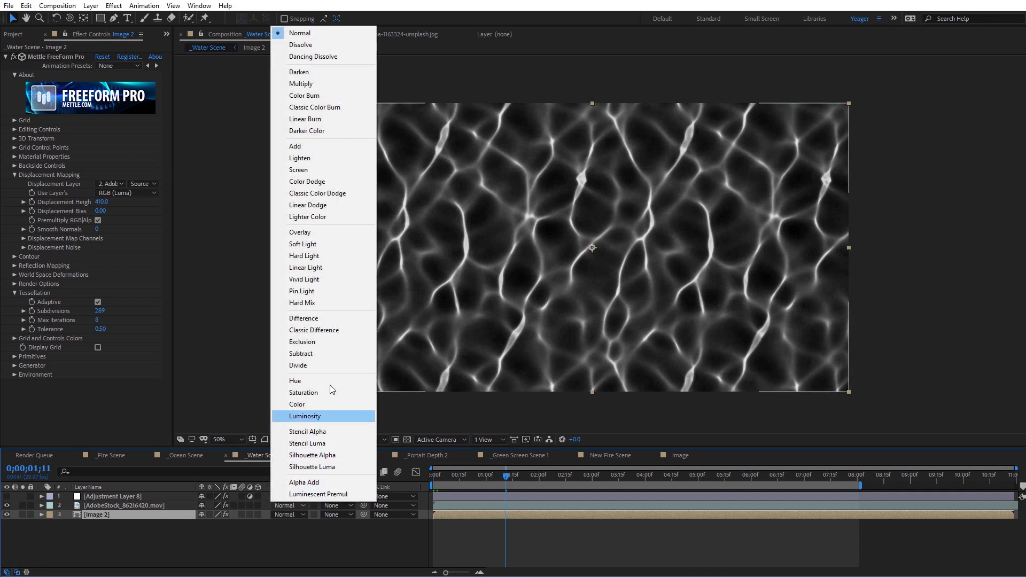
{"action": "left_click", "coordinate": [338, 234]}
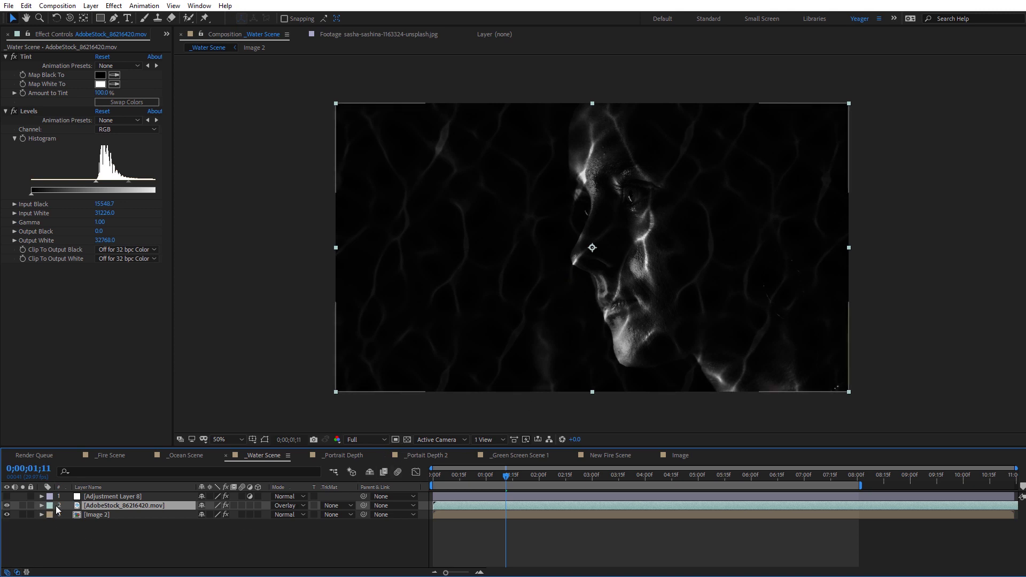
{"action": "left_click", "coordinate": [93, 497]}
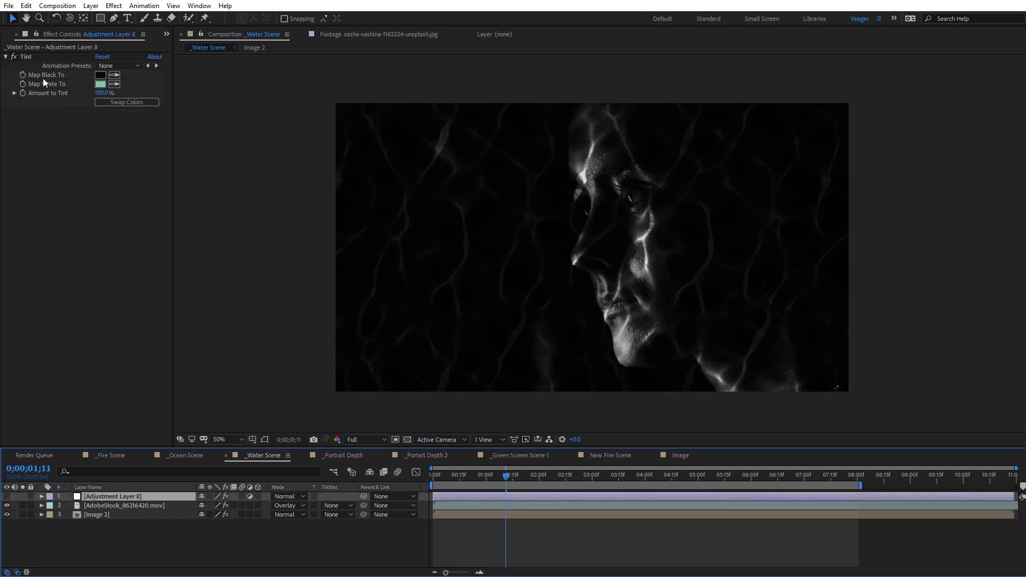
{"action": "left_click", "coordinate": [7, 496]}
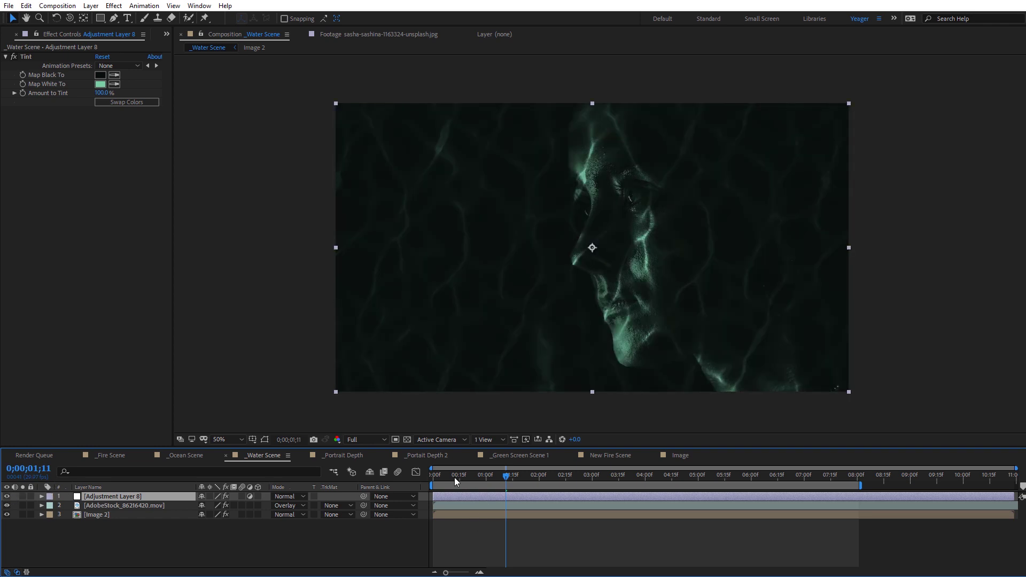
{"action": "left_click_drag", "start_coordinate": [454, 477], "coordinate": [584, 482]}
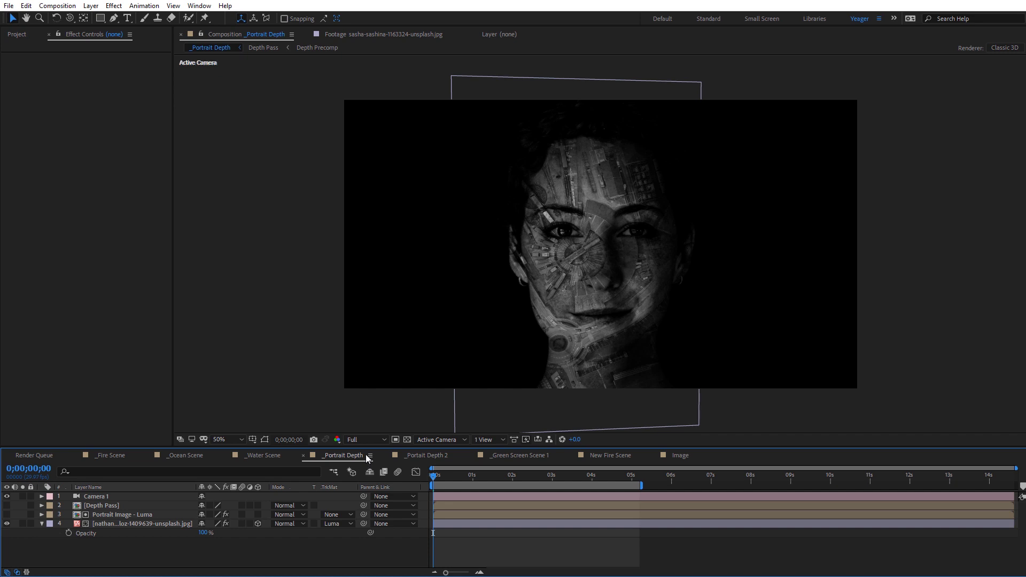
Step: In the _Portrait Depth composition, show and solo the Portrait Image - Luma layer and orbit the camera around the face
{"action": "key", "text": "c"}
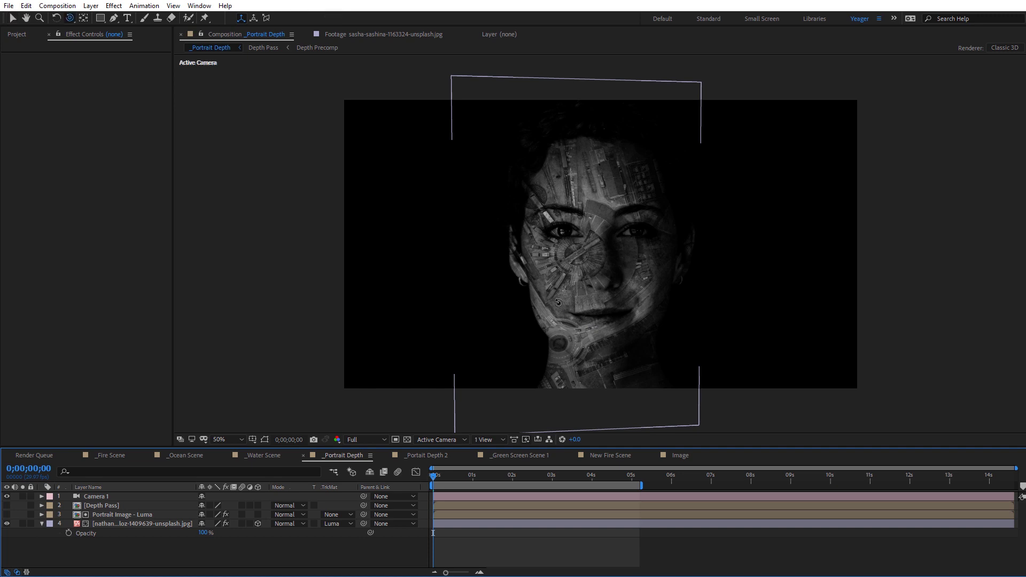
{"action": "mouse_move", "coordinate": [558, 303]}
{"action": "left_mouse_down"}
{"action": "mouse_move", "coordinate": [538, 299]}
{"action": "mouse_move", "coordinate": [567, 309]}
{"action": "left_mouse_up"}
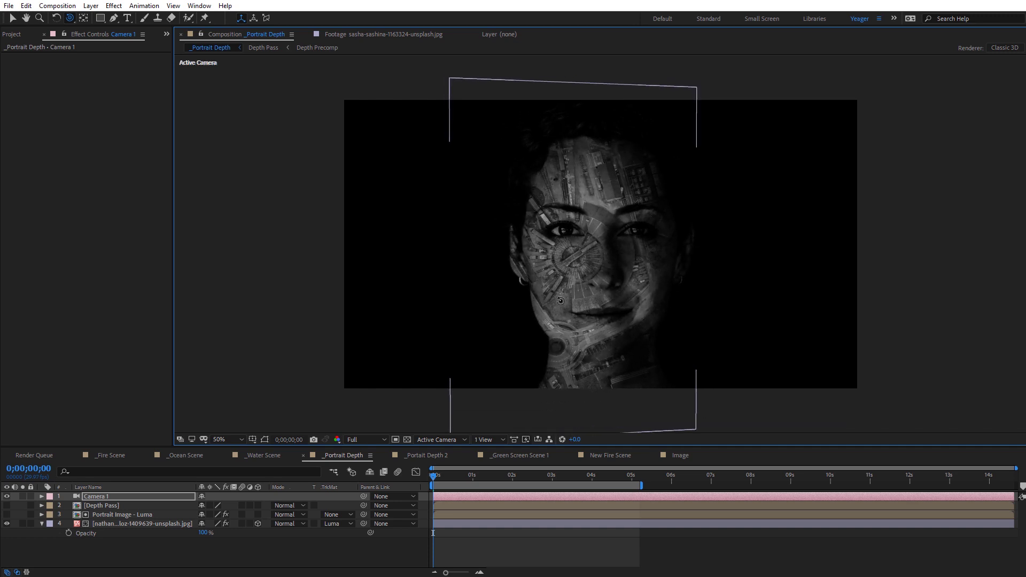
{"action": "left_click", "coordinate": [207, 564]}
{"action": "left_click", "coordinate": [6, 515]}
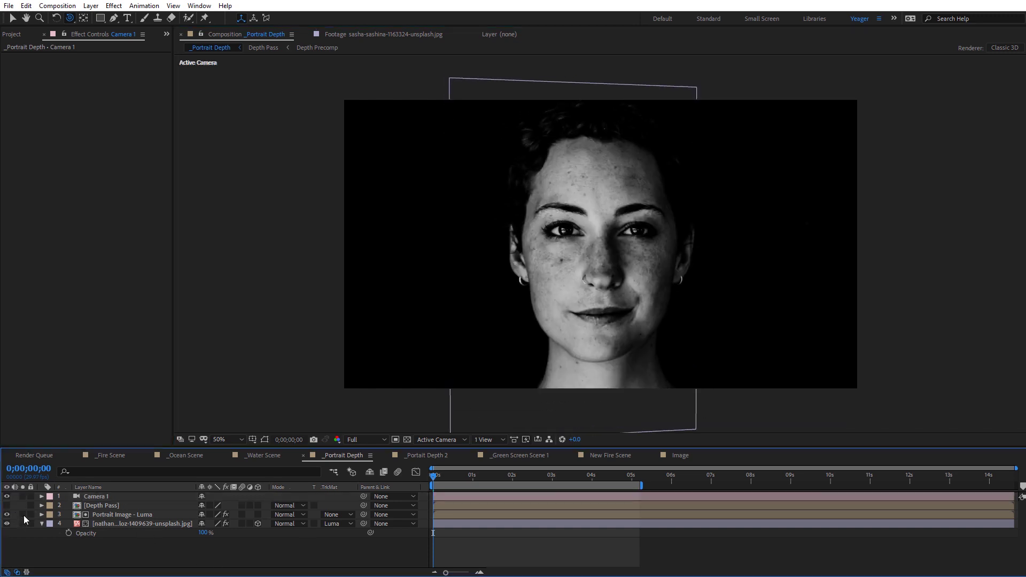
{"action": "left_click", "coordinate": [22, 515]}
{"action": "mouse_move", "coordinate": [620, 311]}
{"action": "left_mouse_down"}
{"action": "mouse_move", "coordinate": [589, 310]}
{"action": "mouse_move", "coordinate": [623, 311]}
{"action": "mouse_move", "coordinate": [602, 319]}
{"action": "mouse_move", "coordinate": [615, 312]}
{"action": "left_mouse_up"}
Step: Open the _Portait Depth 2 composition, show and solo the Image layer, and orbit the camera to examine its displacement
{"action": "left_click", "coordinate": [418, 458]}
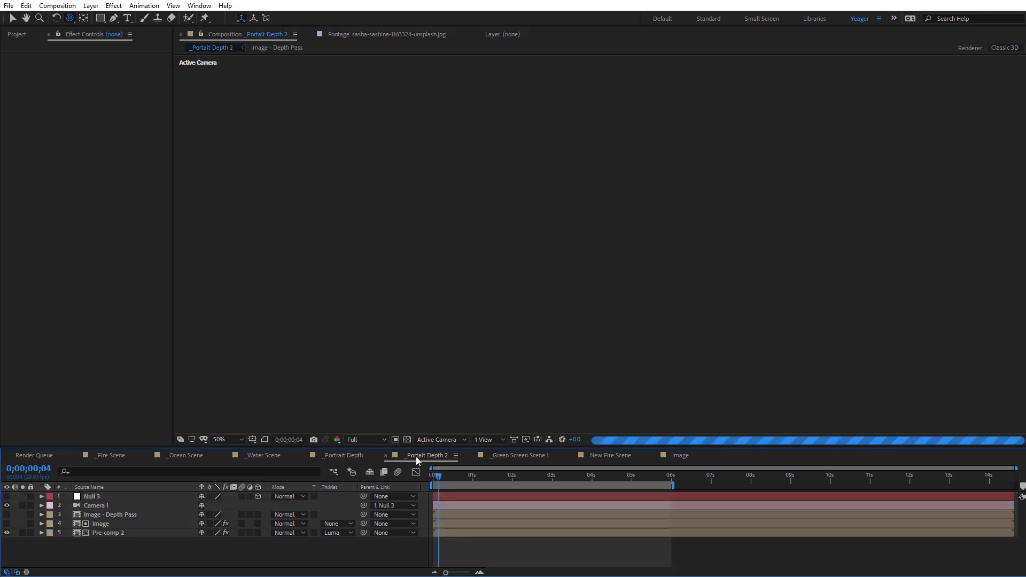
{"action": "left_click", "coordinate": [99, 526]}
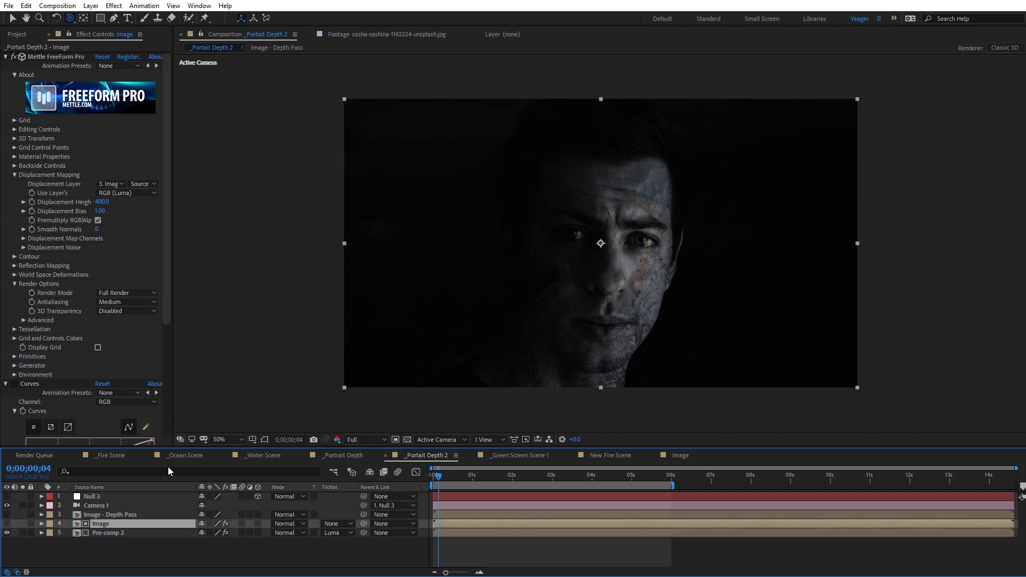
{"action": "left_click", "coordinate": [7, 525]}
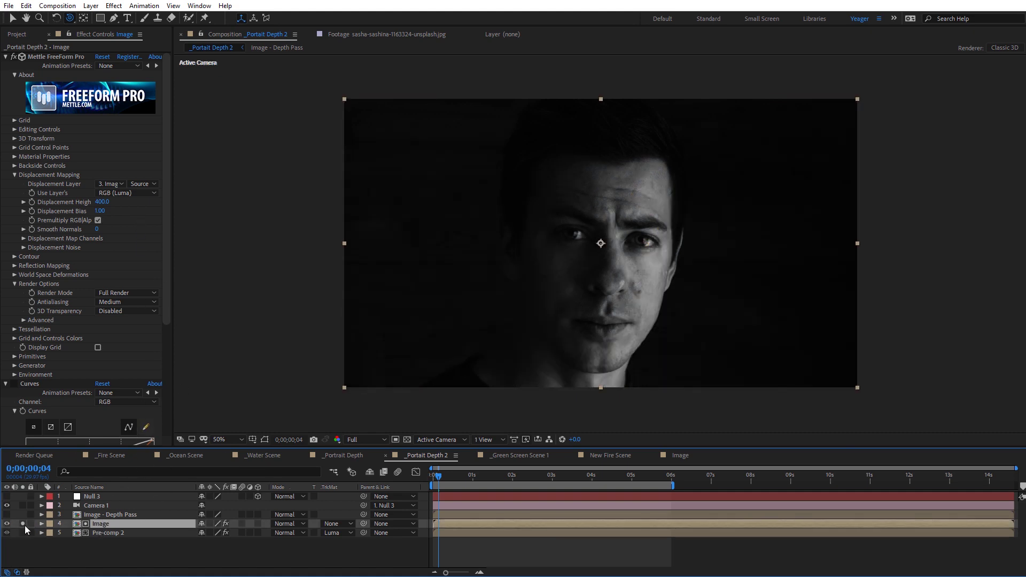
{"action": "left_click_drag", "start_coordinate": [600, 233], "coordinate": [631, 294]}
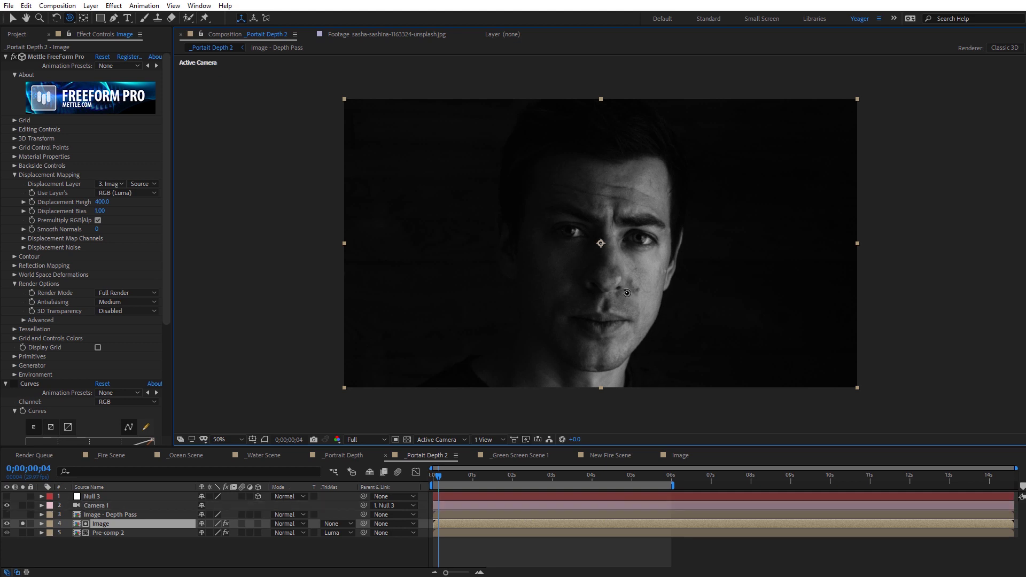
Step: Open the Image - Depth Pass precomp and examine the body outline mask on the lowest White Solid 1 layer
{"action": "left_click", "coordinate": [135, 516]}
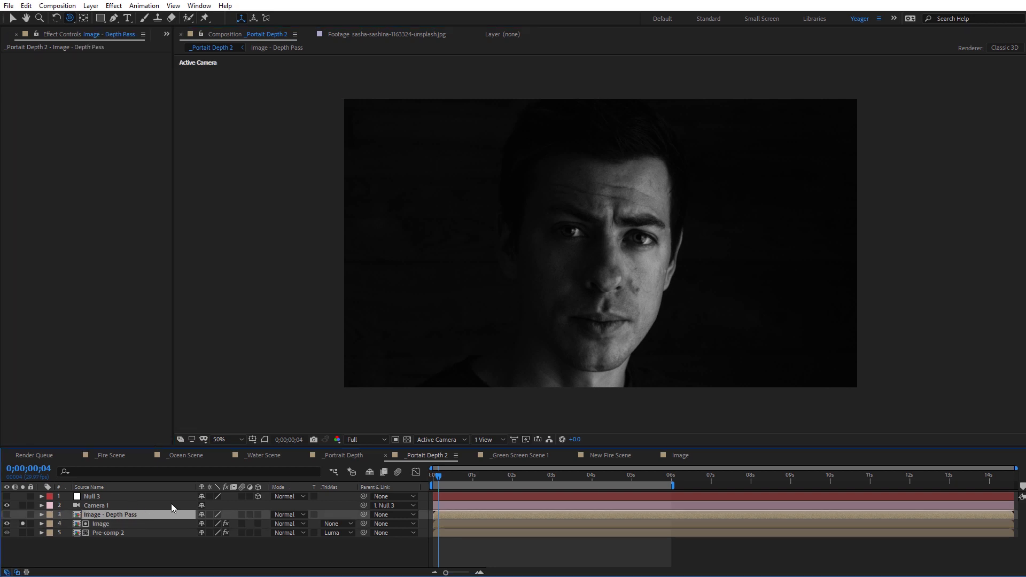
{"action": "double_click", "coordinate": [120, 514]}
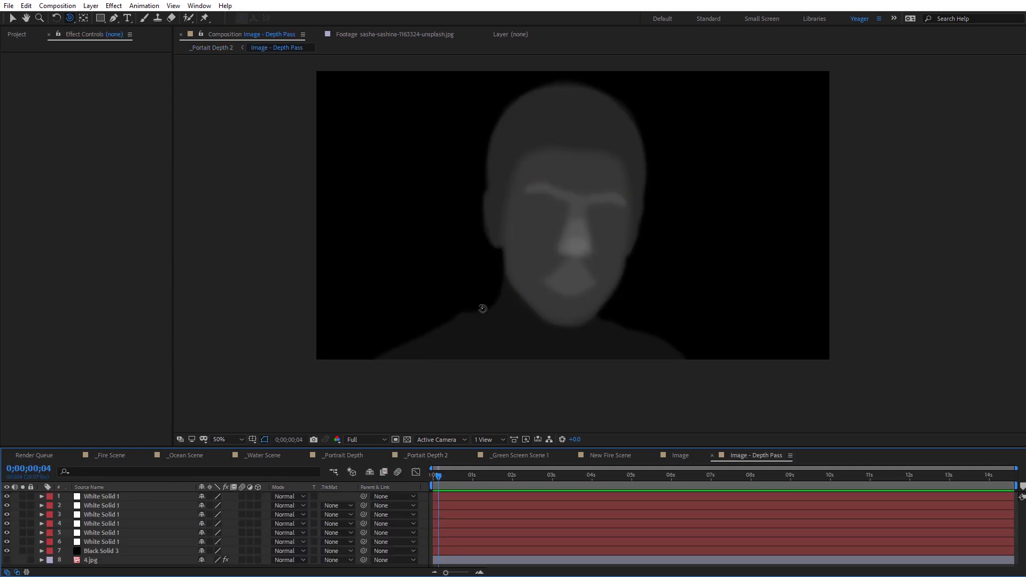
{"action": "left_click", "coordinate": [95, 541]}
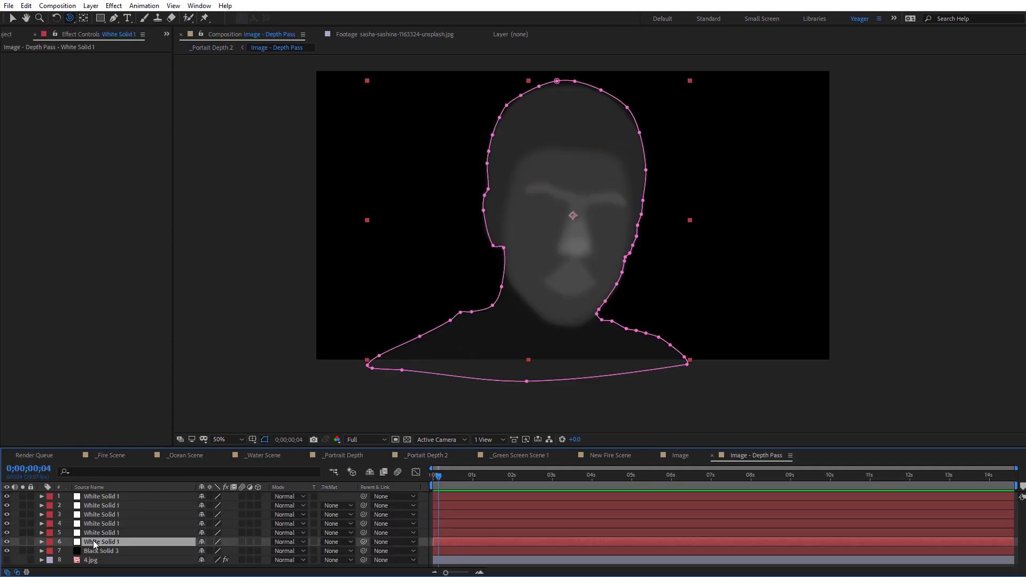
{"action": "left_click", "coordinate": [11, 17]}
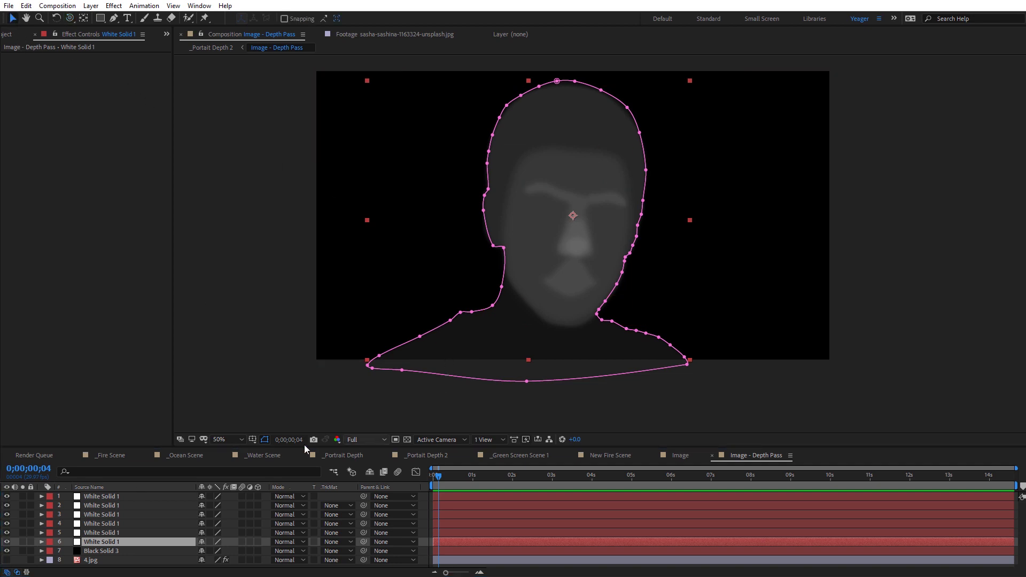
Step: Move the 4.jpg layer to the top of the depth pass layer stack and toggle its visibility to compare it with the masks
{"action": "left_click", "coordinate": [89, 561]}
{"action": "left_click_drag", "start_coordinate": [88, 562], "coordinate": [97, 496]}
{"action": "left_click", "coordinate": [6, 496]}
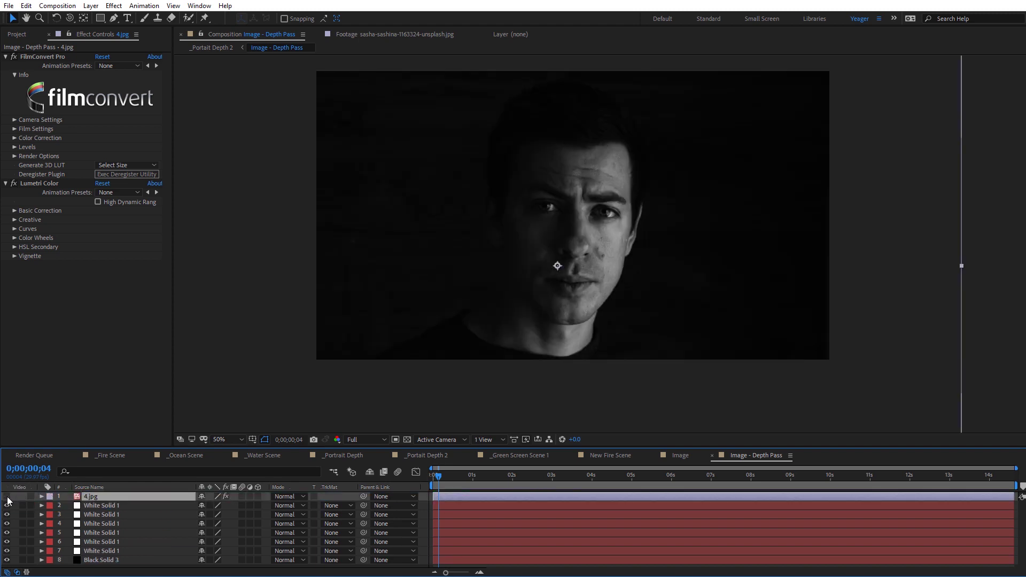
{"action": "left_click", "coordinate": [7, 497]}
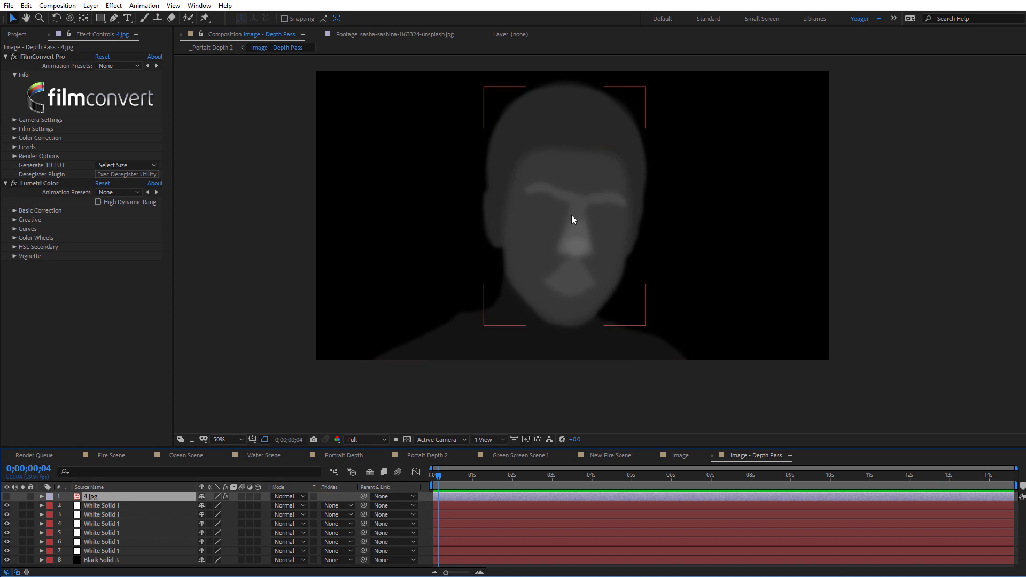
Step: Examine the masks on each White Solid 1 layer from the body outline up to the nose tip, and clear the selection
{"action": "left_click", "coordinate": [96, 549]}
{"action": "left_click", "coordinate": [98, 541]}
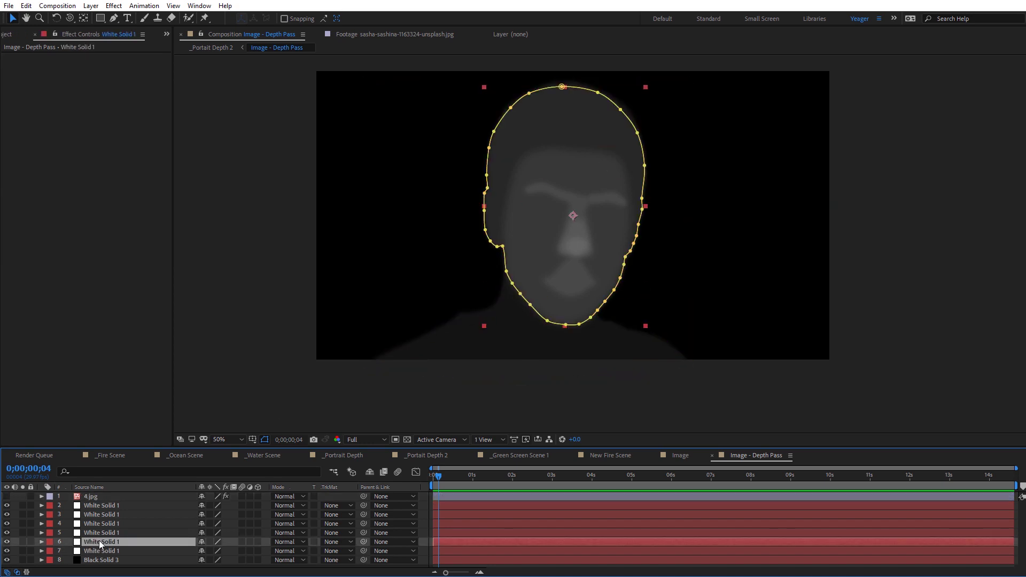
{"action": "left_click", "coordinate": [98, 531]}
{"action": "left_click", "coordinate": [101, 524]}
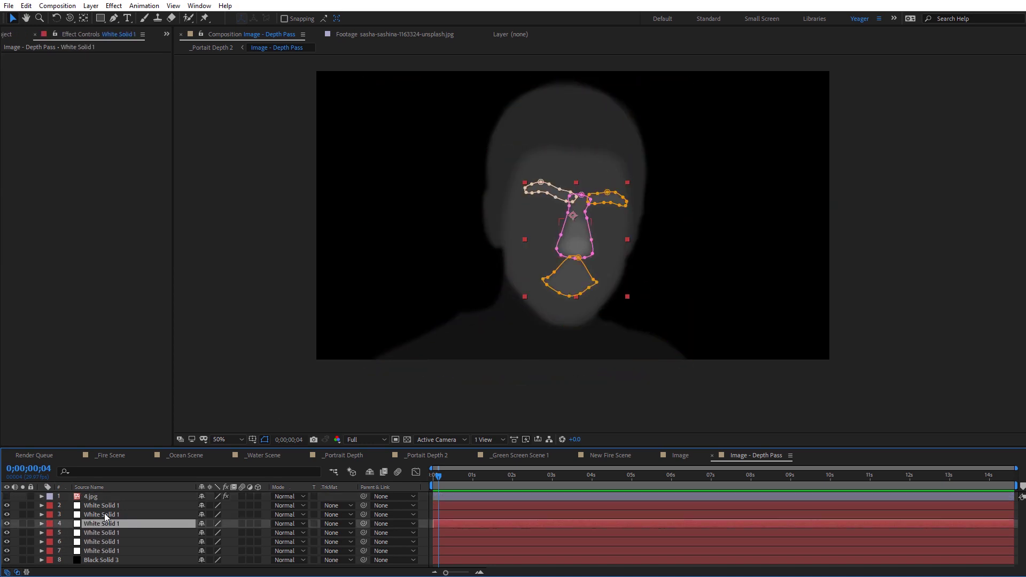
{"action": "left_click", "coordinate": [105, 514]}
{"action": "left_click", "coordinate": [106, 506]}
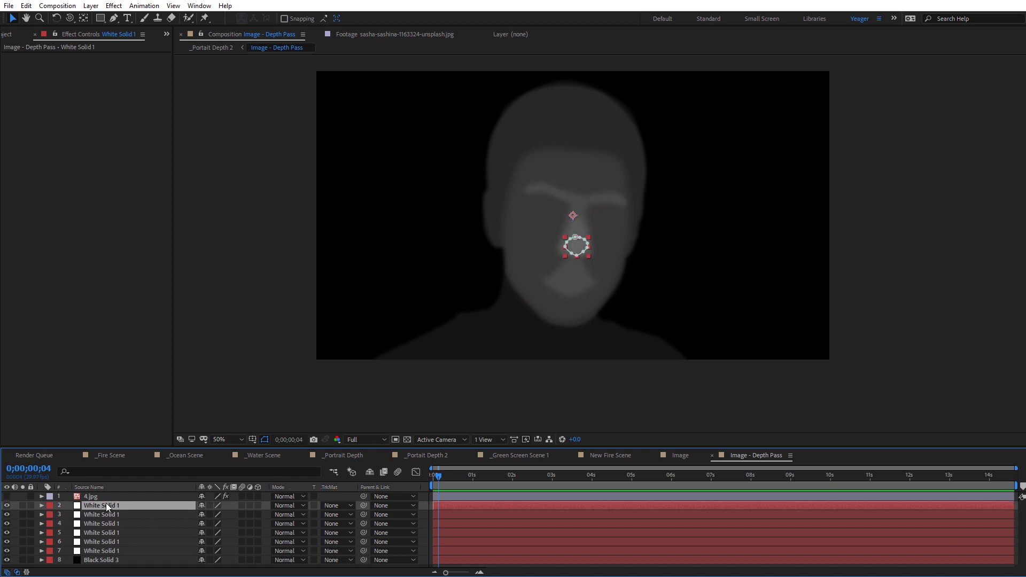
{"action": "left_click", "coordinate": [506, 389]}
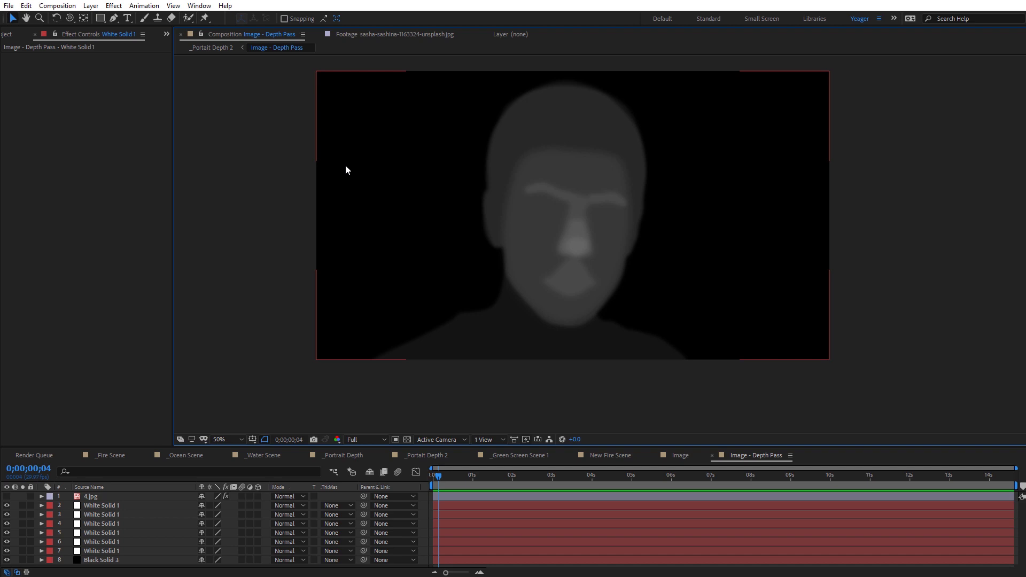
Step: Return to the _Portrait Depth composition, orbit the camera around the portrait, and undo the camera moves
{"action": "left_click", "coordinate": [345, 456]}
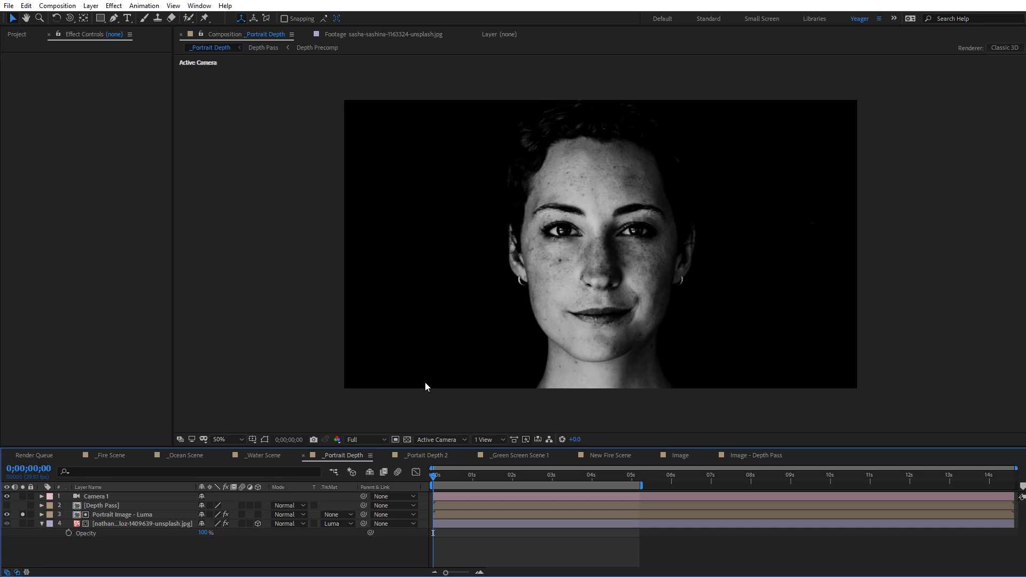
{"action": "key", "text": "c"}
{"action": "mouse_move", "coordinate": [564, 307]}
{"action": "left_mouse_down"}
{"action": "mouse_move", "coordinate": [650, 316]}
{"action": "mouse_move", "coordinate": [570, 326]}
{"action": "left_mouse_up"}
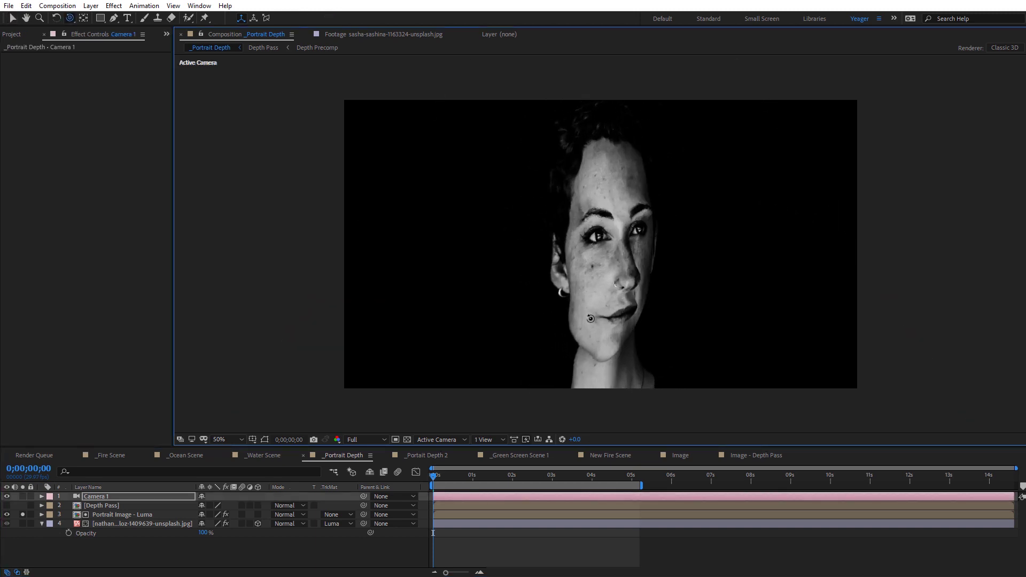
{"action": "key", "text": "ctrl+z"}
{"action": "key", "text": "ctrl+z"}
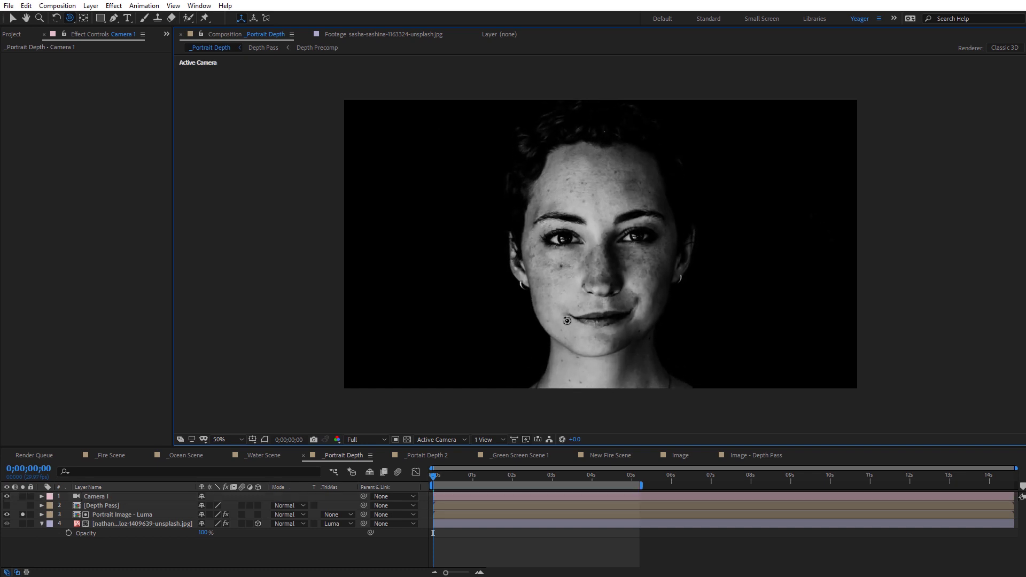
{"action": "key", "text": "ctrl+z"}
Step: Switch to Custom View 1, unsolo Portrait Image - Luma, and set the unsplash image layer's track matte to None
{"action": "left_click", "coordinate": [441, 441]}
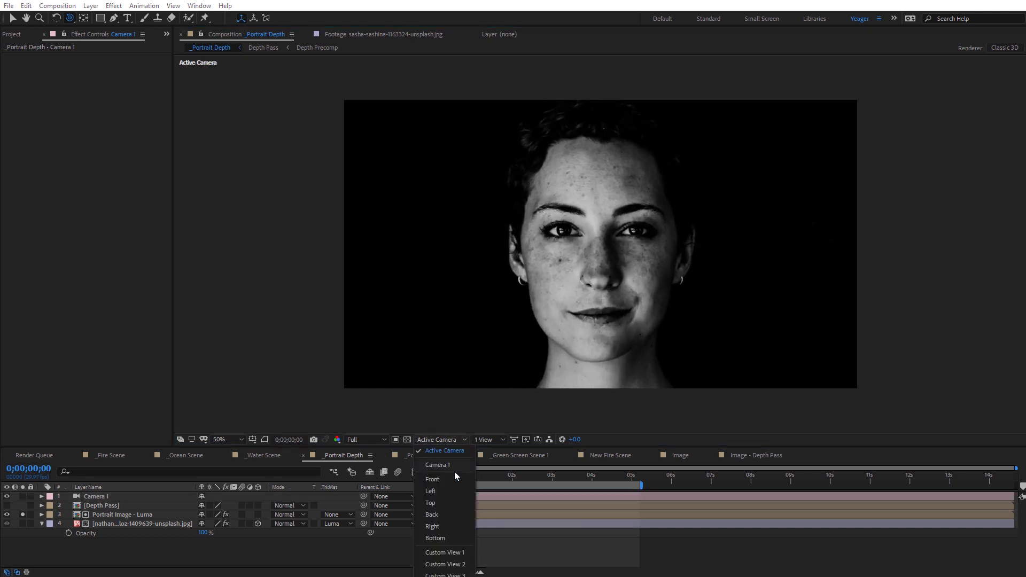
{"action": "left_click", "coordinate": [458, 552]}
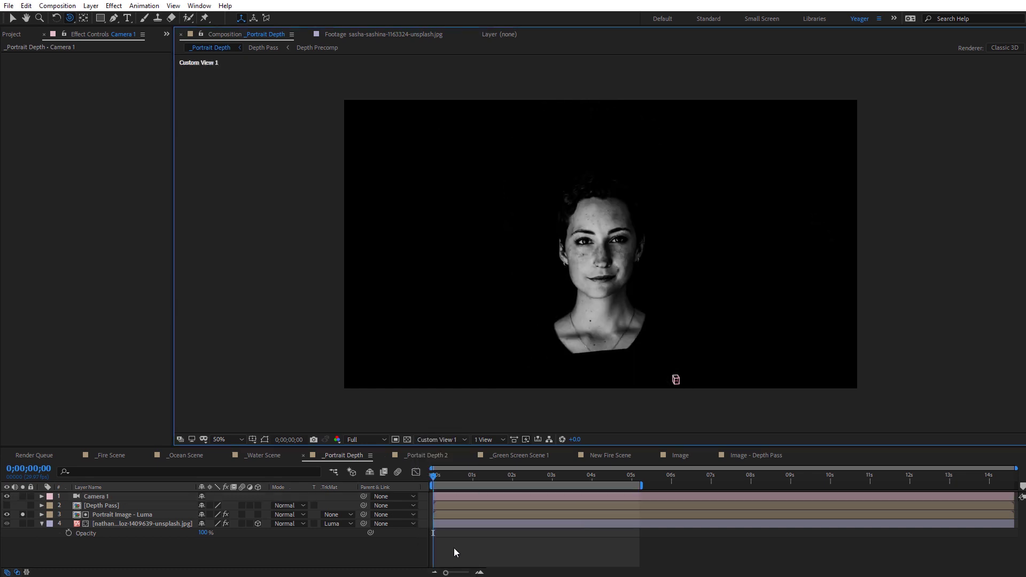
{"action": "left_click", "coordinate": [23, 515]}
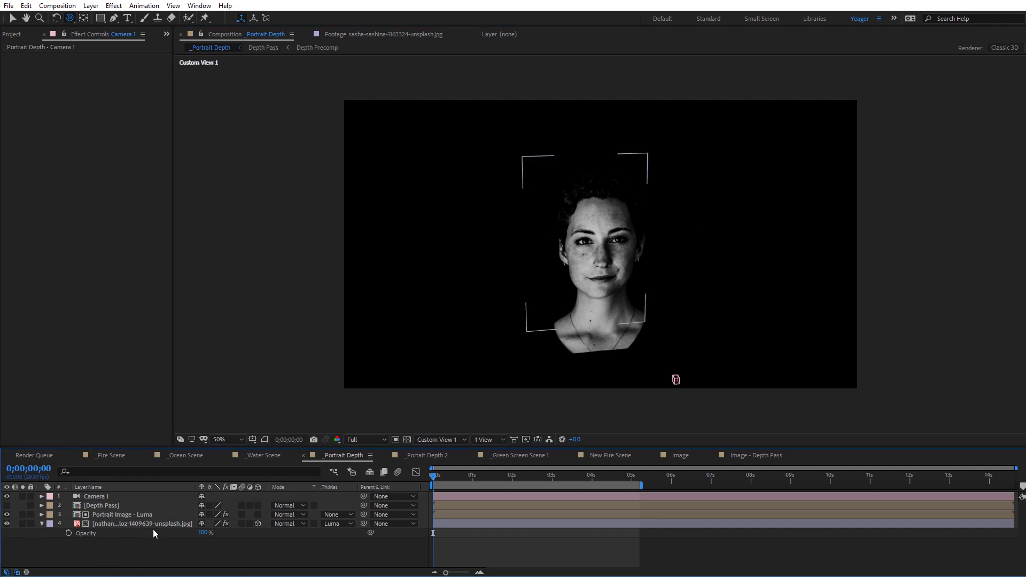
{"action": "left_click", "coordinate": [345, 525]}
{"action": "left_click", "coordinate": [353, 535]}
Step: Orbit the custom view to examine the spacing between the image plane and the displaced portrait, and return to Active Camera
{"action": "left_click_drag", "start_coordinate": [546, 246], "coordinate": [577, 193]}
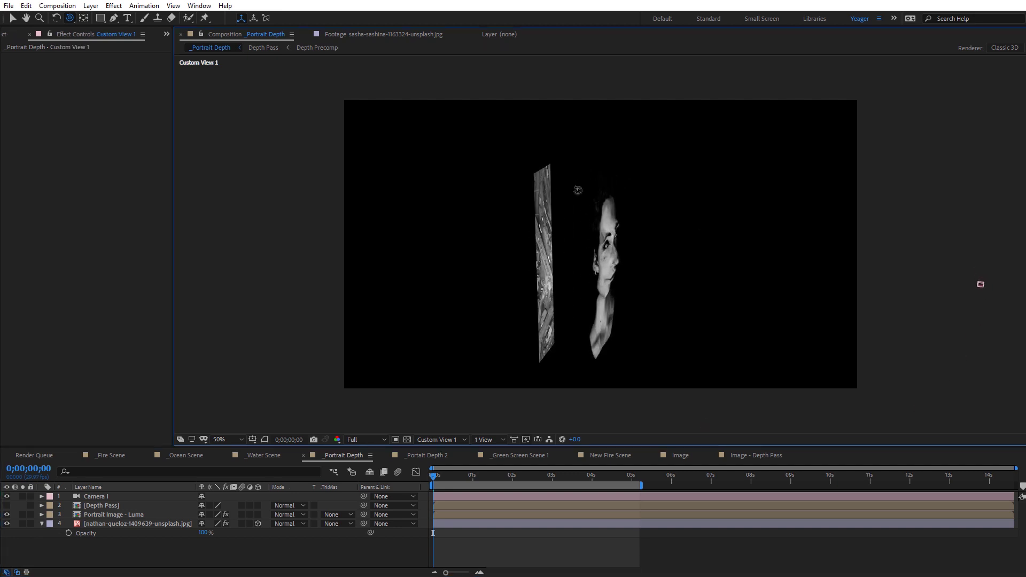
{"action": "left_click_drag", "start_coordinate": [588, 265], "coordinate": [604, 249]}
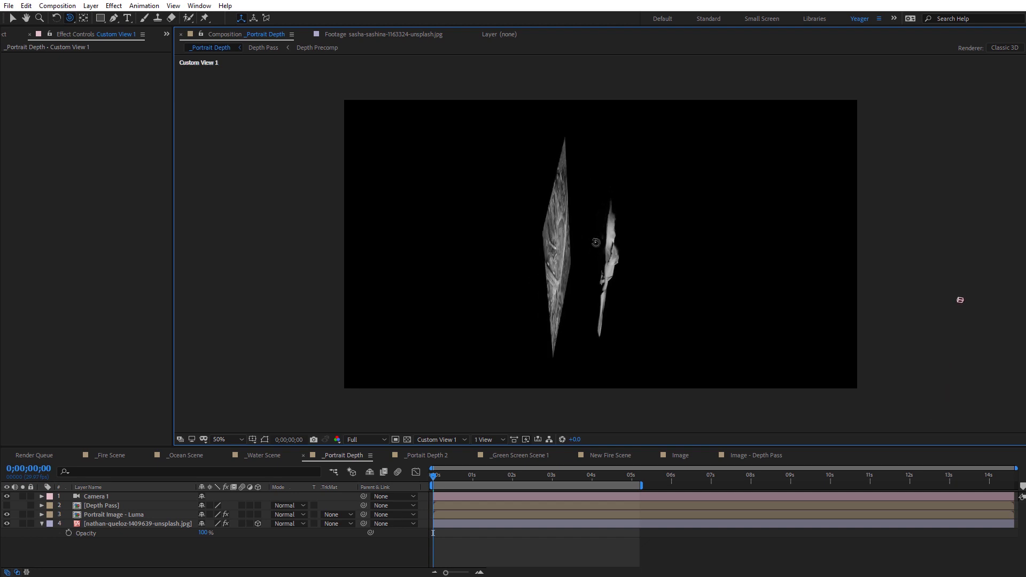
{"action": "left_click_drag", "start_coordinate": [637, 266], "coordinate": [612, 262]}
{"action": "left_click", "coordinate": [461, 439]}
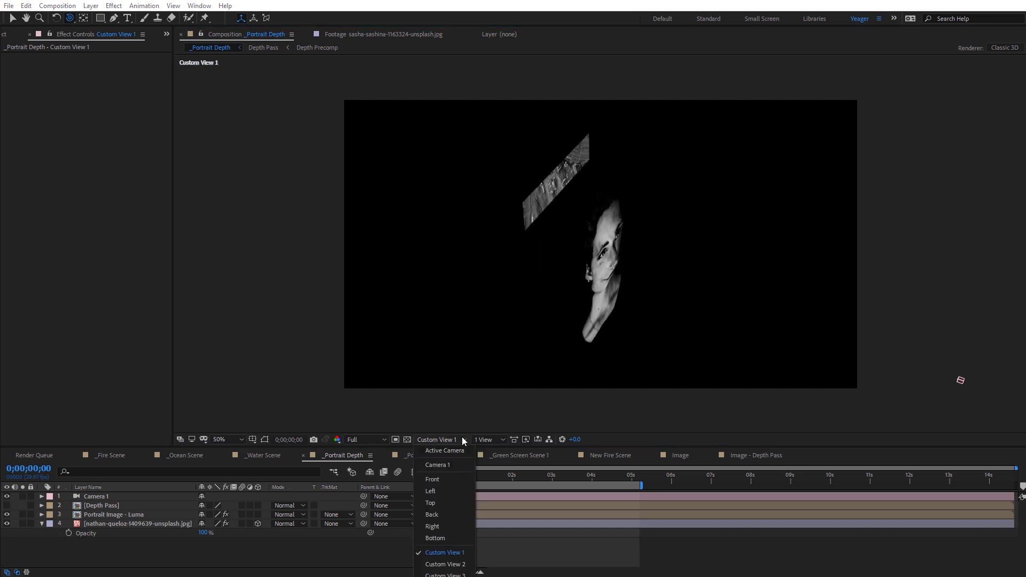
{"action": "left_click", "coordinate": [462, 450]}
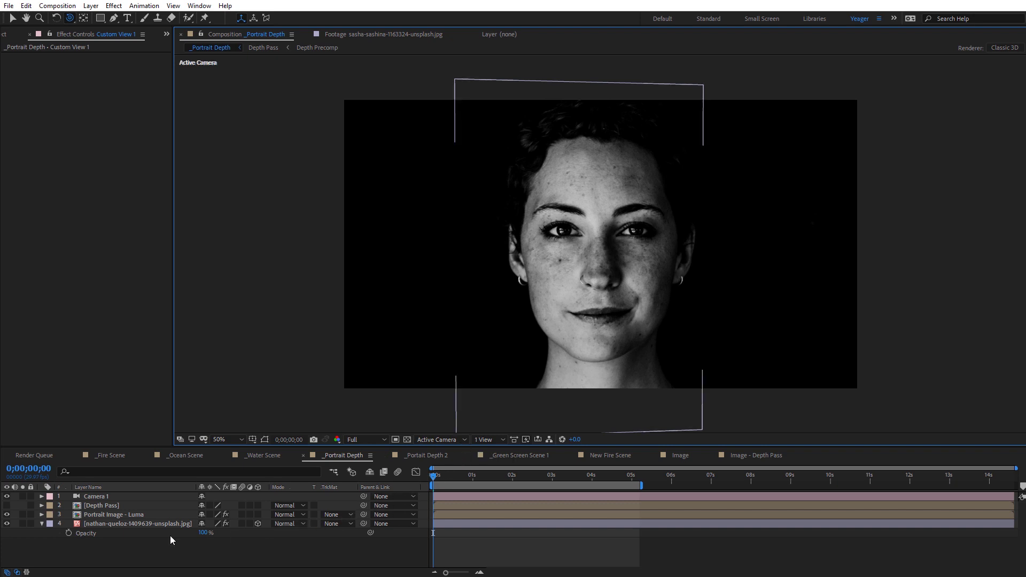
Step: Set the nathan-queloz unsplash image layer's track matte to Luma Matte "Portrait Image - Luma" and orbit the camera to check the composite
{"action": "left_click", "coordinate": [95, 525]}
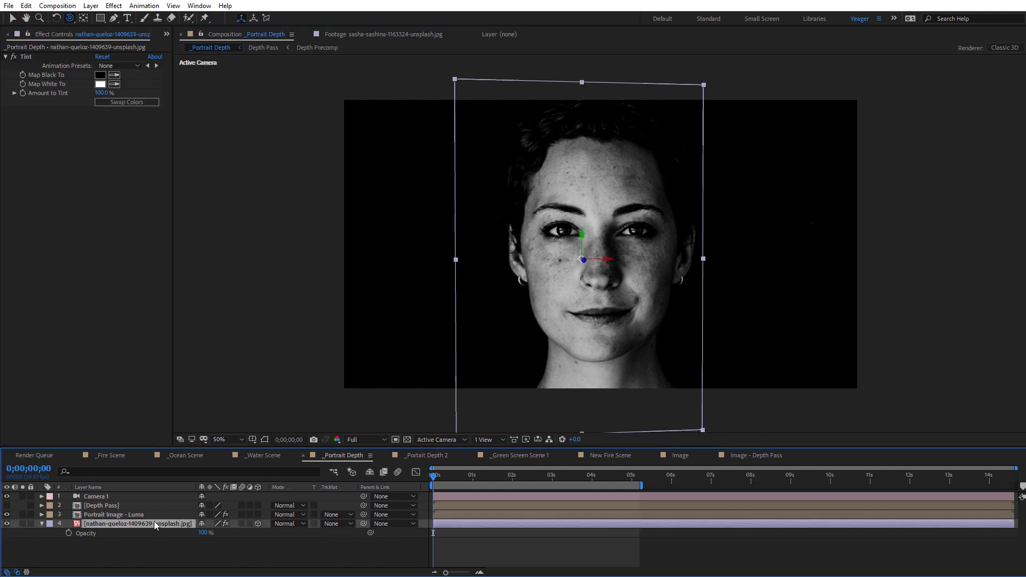
{"action": "left_click", "coordinate": [128, 515]}
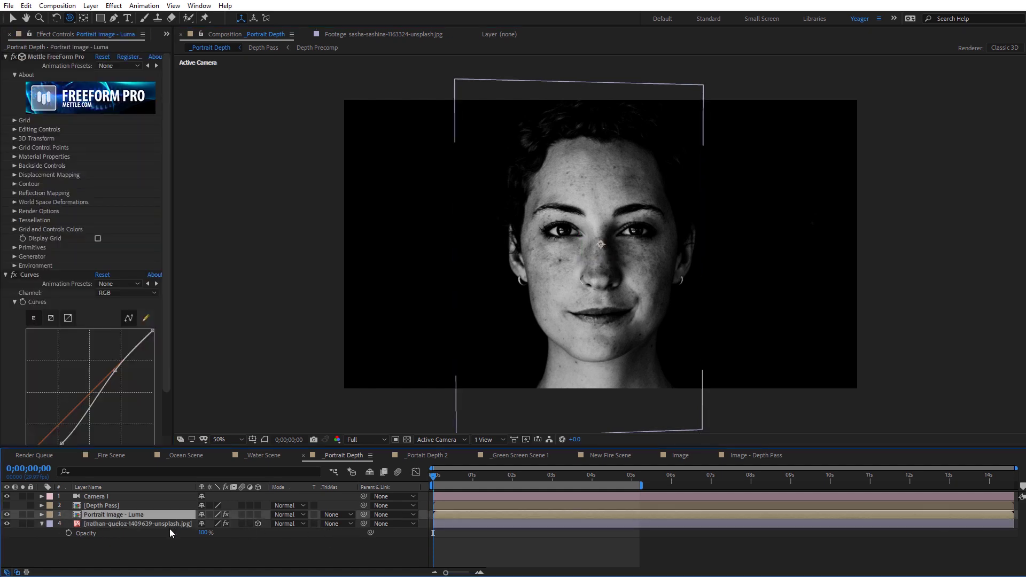
{"action": "left_click", "coordinate": [149, 525]}
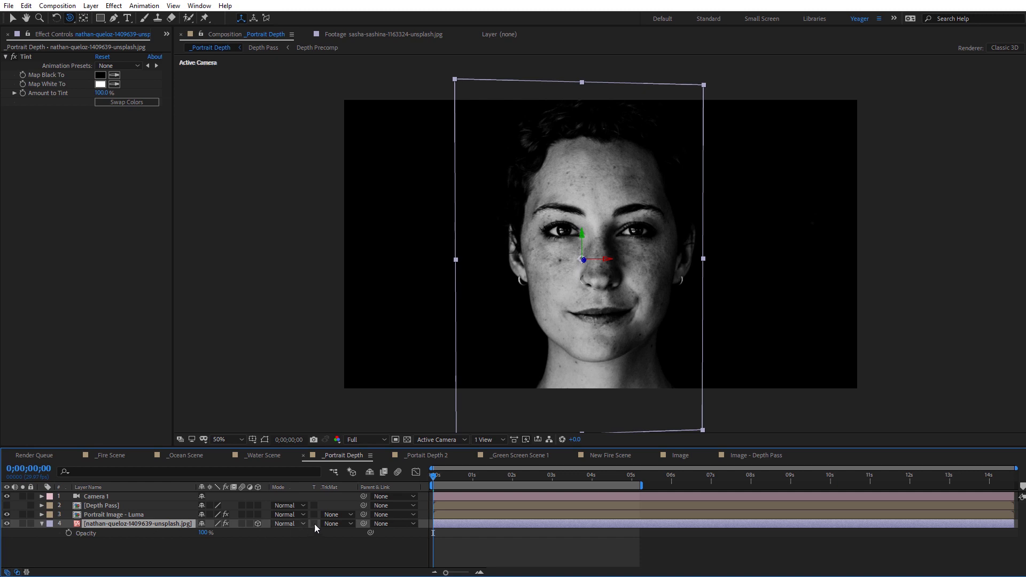
{"action": "left_click", "coordinate": [342, 524]}
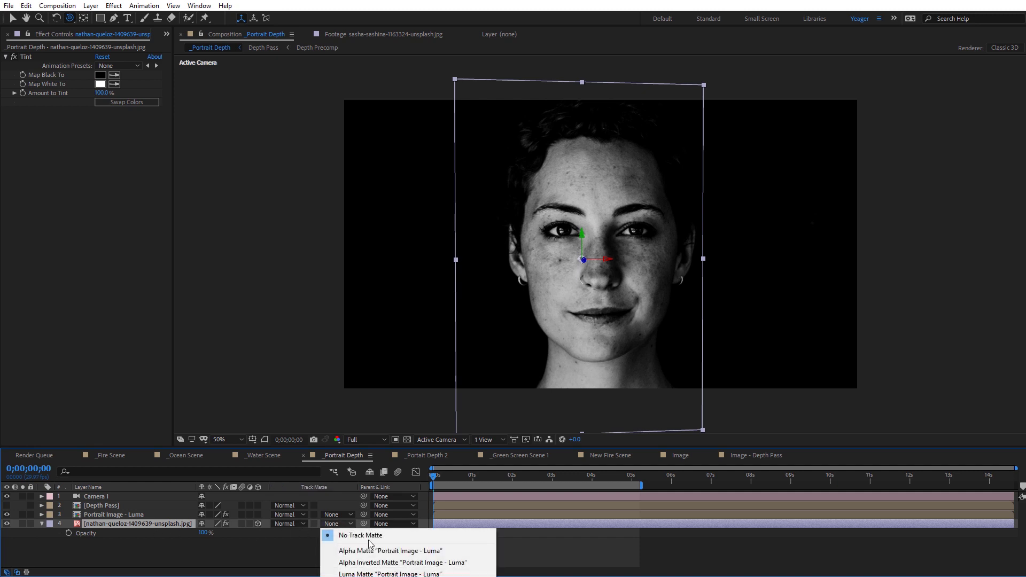
{"action": "left_click", "coordinate": [380, 573]}
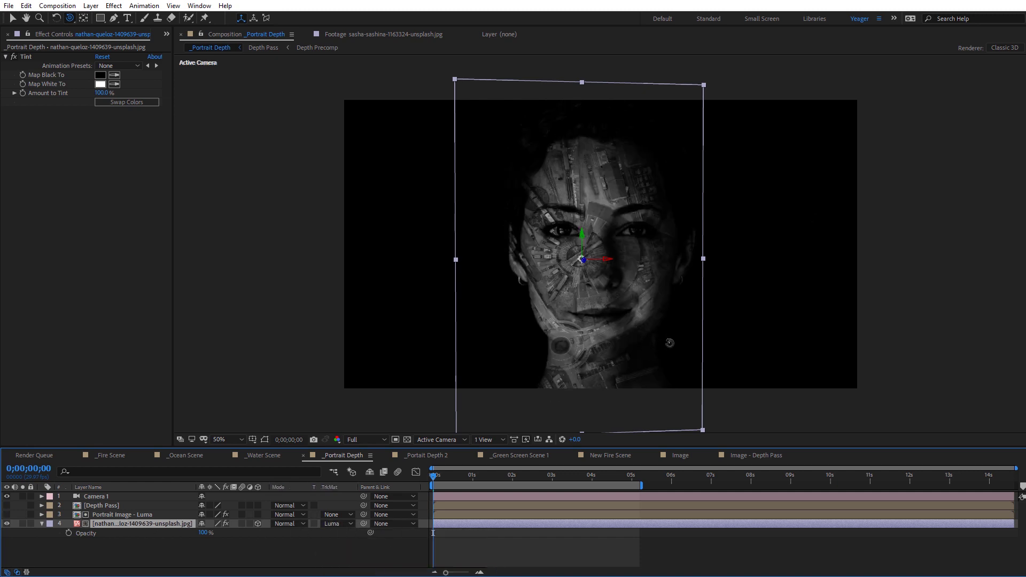
{"action": "key", "text": "period"}
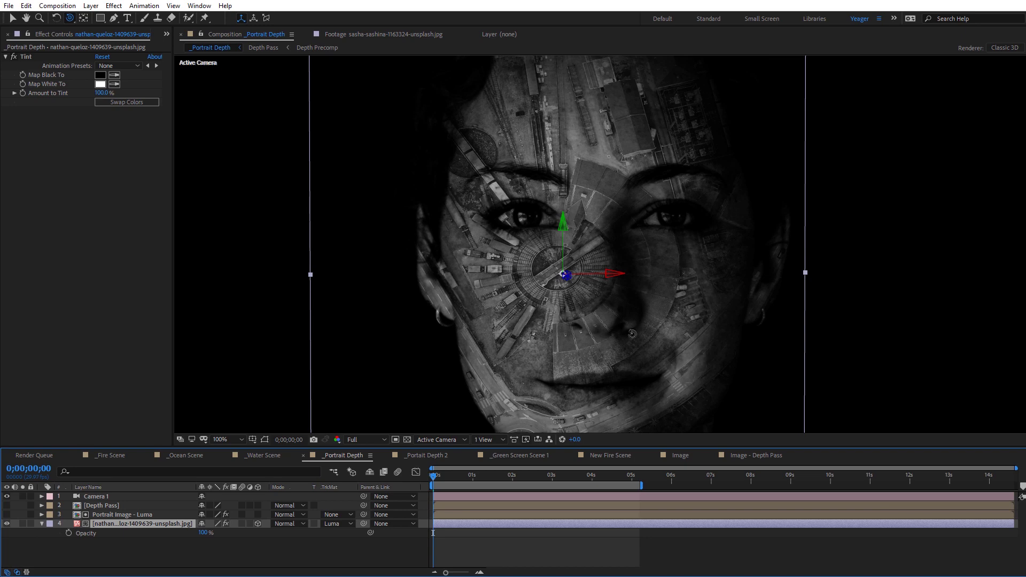
{"action": "mouse_move", "coordinate": [663, 334]}
{"action": "left_mouse_down"}
{"action": "mouse_move", "coordinate": [627, 334]}
{"action": "mouse_move", "coordinate": [658, 342]}
{"action": "left_mouse_up"}
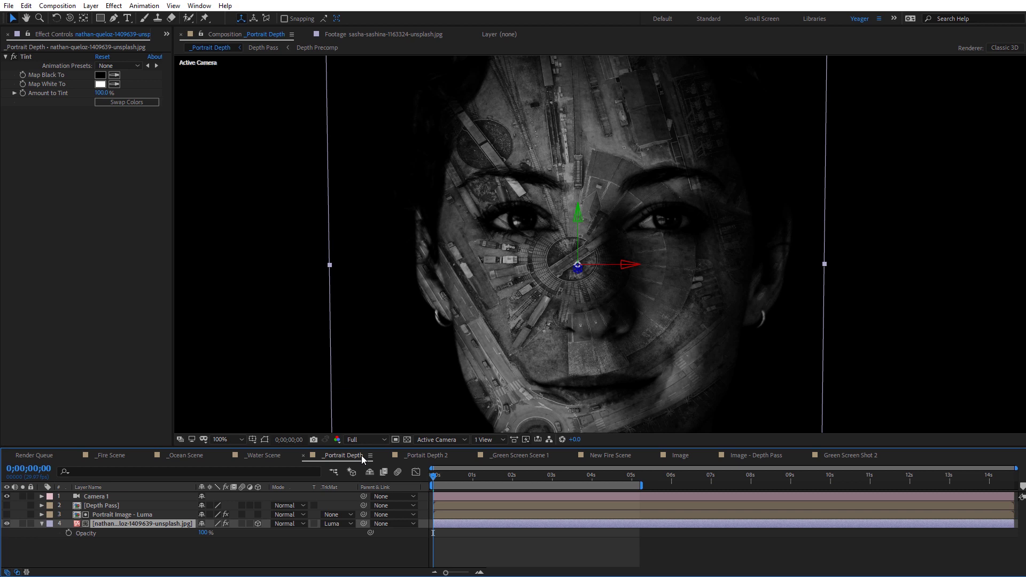
Step: Examine the _Green Screen Scene 1 composition, the raw P1033204.MOV green screen clip and the keyed Green Screen Shot 1 image sequence
{"action": "left_click", "coordinate": [535, 457]}
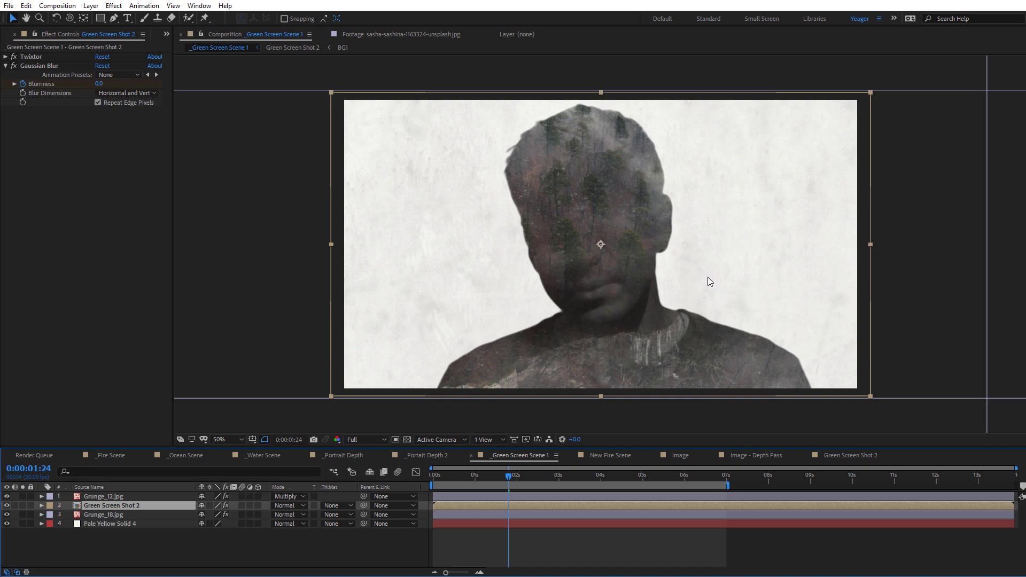
{"action": "key", "text": "ctrl+shift+a"}
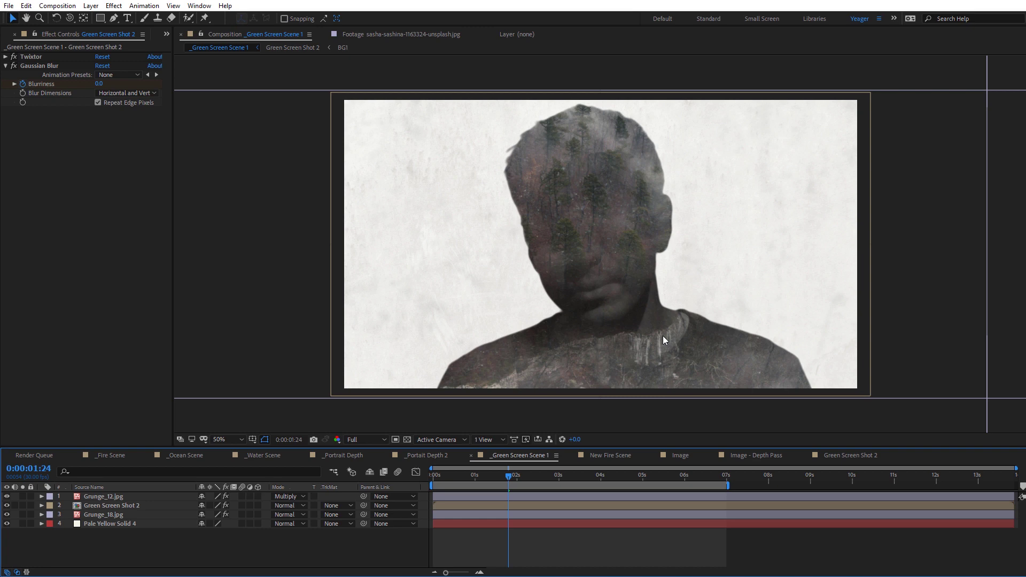
{"action": "left_click", "coordinate": [8, 37]}
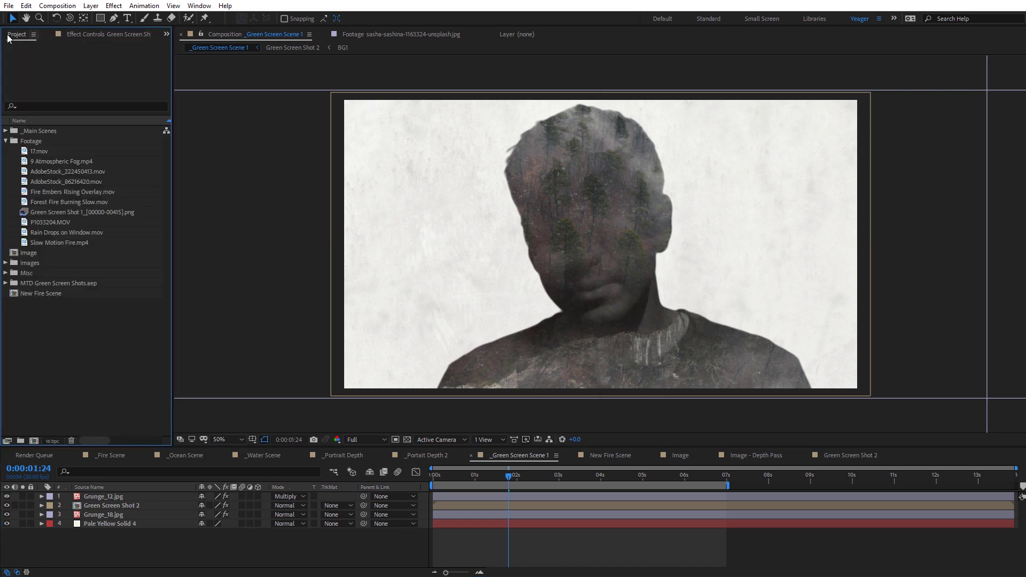
{"action": "left_click", "coordinate": [46, 221]}
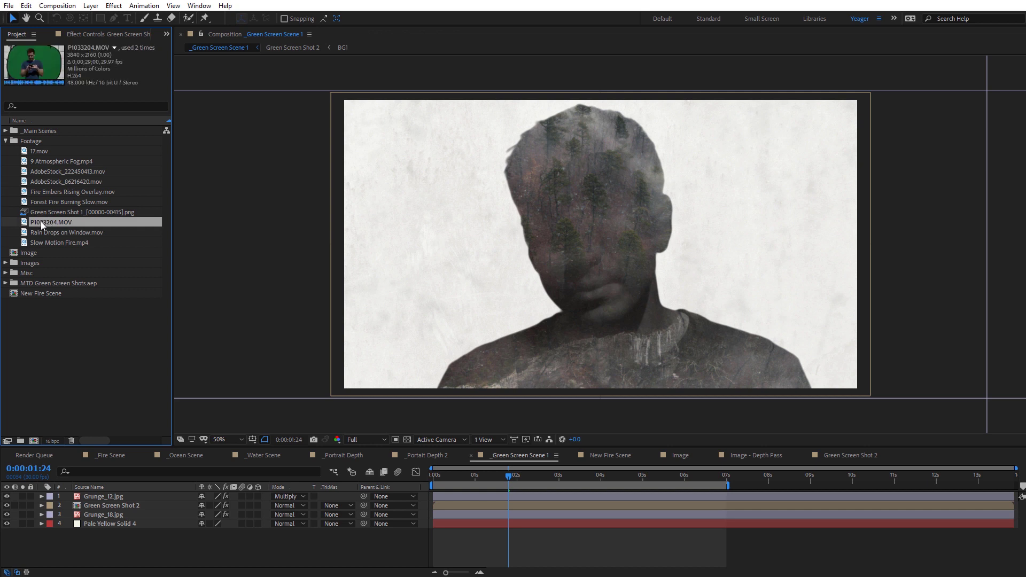
{"action": "double_click", "coordinate": [41, 221]}
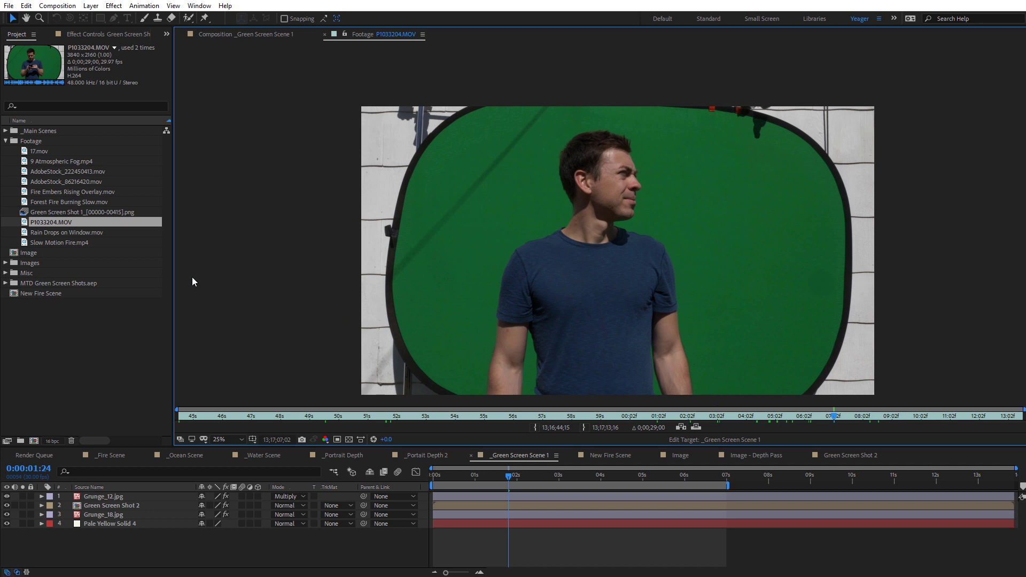
{"action": "double_click", "coordinate": [61, 212]}
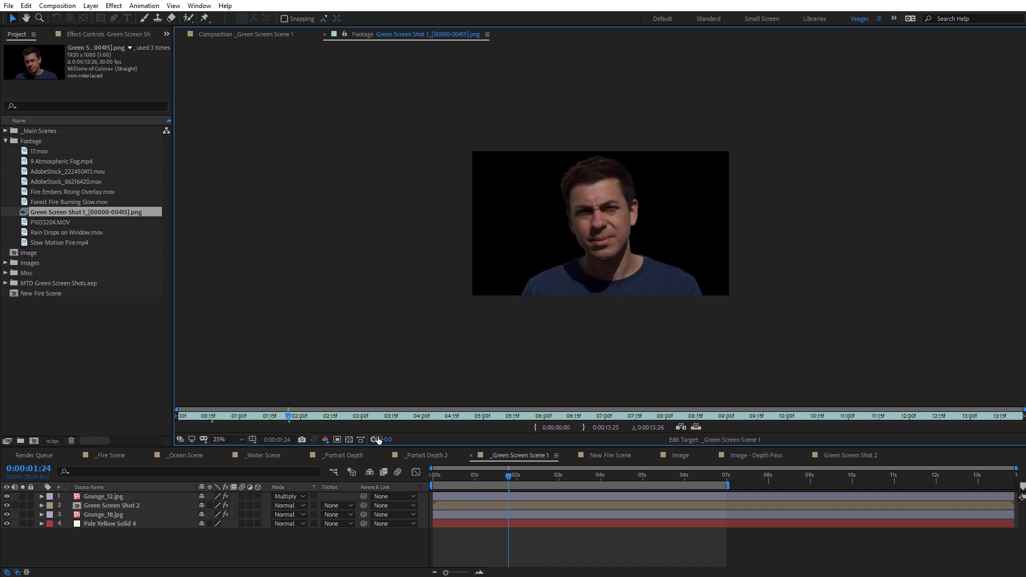
{"action": "left_click", "coordinate": [348, 440]}
{"action": "left_click", "coordinate": [349, 439]}
Step: Create an HDTV 1080 29.97 composition named New Green Screen Shot and add the Green Screen Shot 1 image sequence to it
{"action": "left_click", "coordinate": [35, 441]}
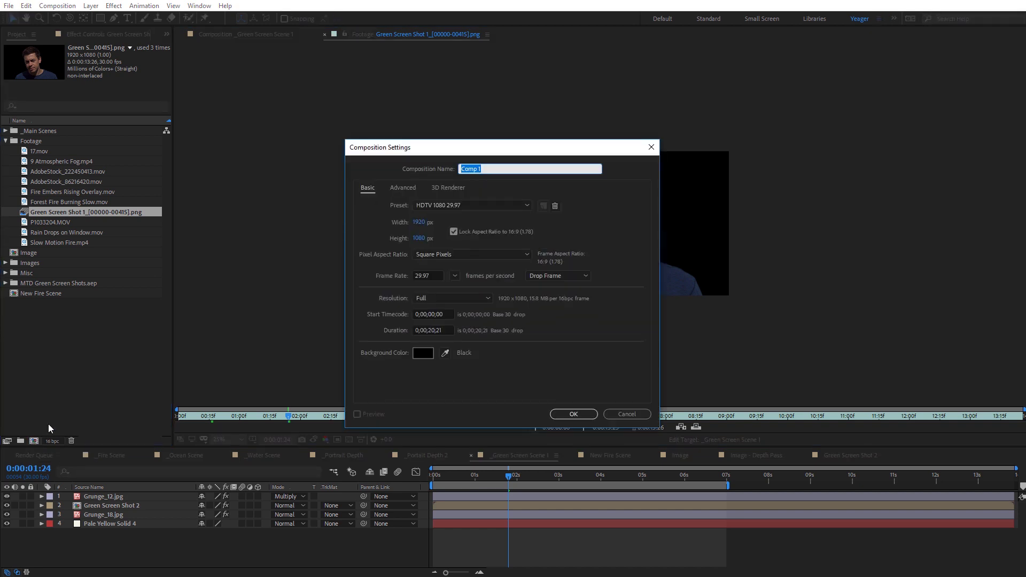
{"action": "type", "text": "New Green Screen Shot"}
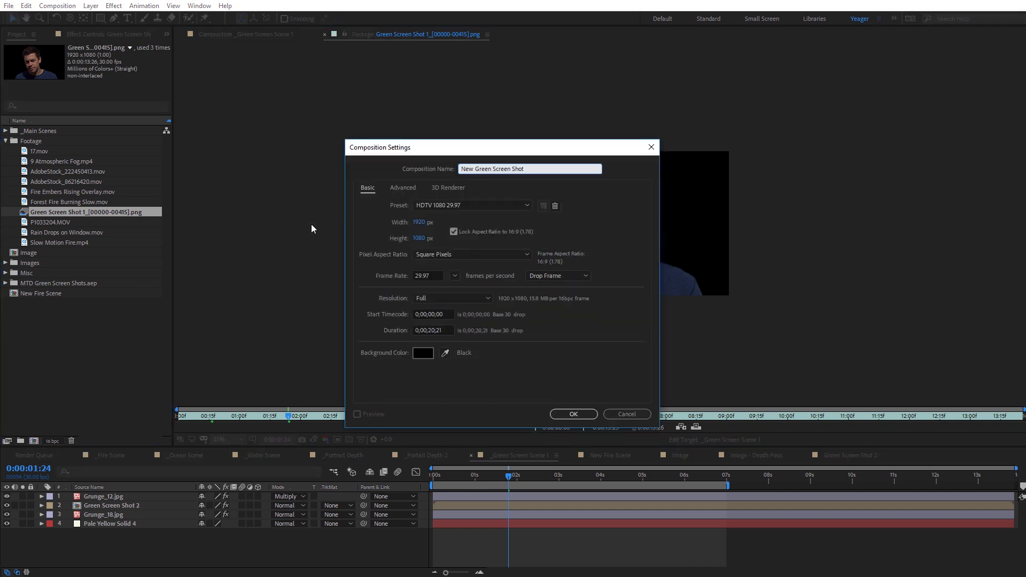
{"action": "left_click", "coordinate": [590, 415]}
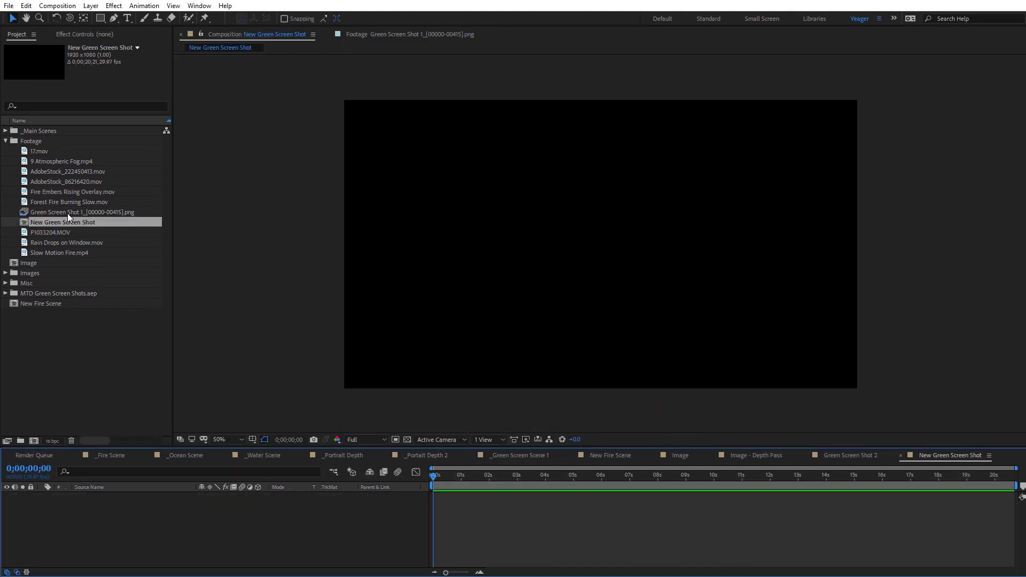
{"action": "left_click_drag", "start_coordinate": [71, 213], "coordinate": [219, 504]}
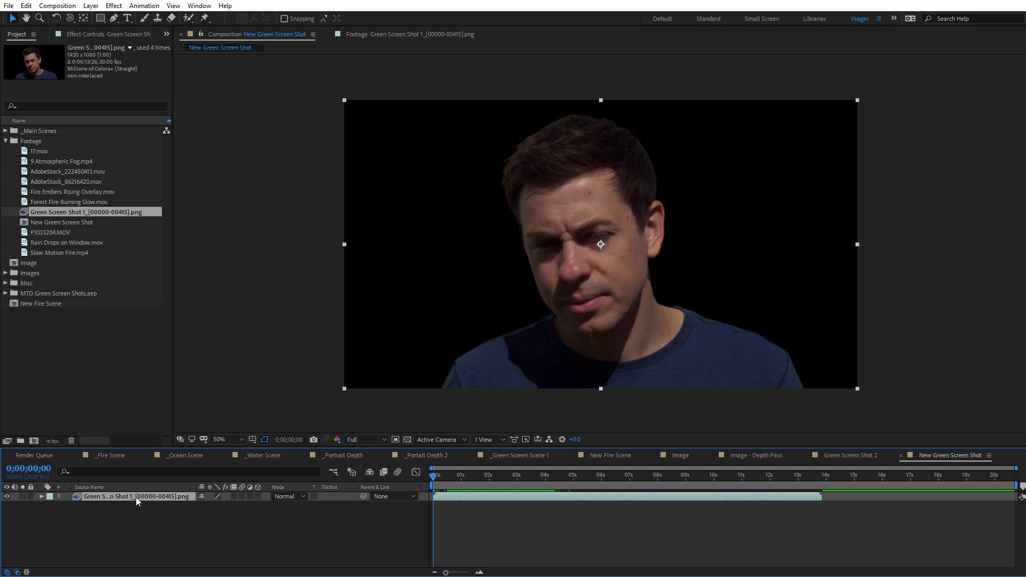
Step: Duplicate the Green Screen Shot 1 layer and pre-compose the upper copy as Footage, moving all attributes into the new composition
{"action": "key", "text": "ctrl+d"}
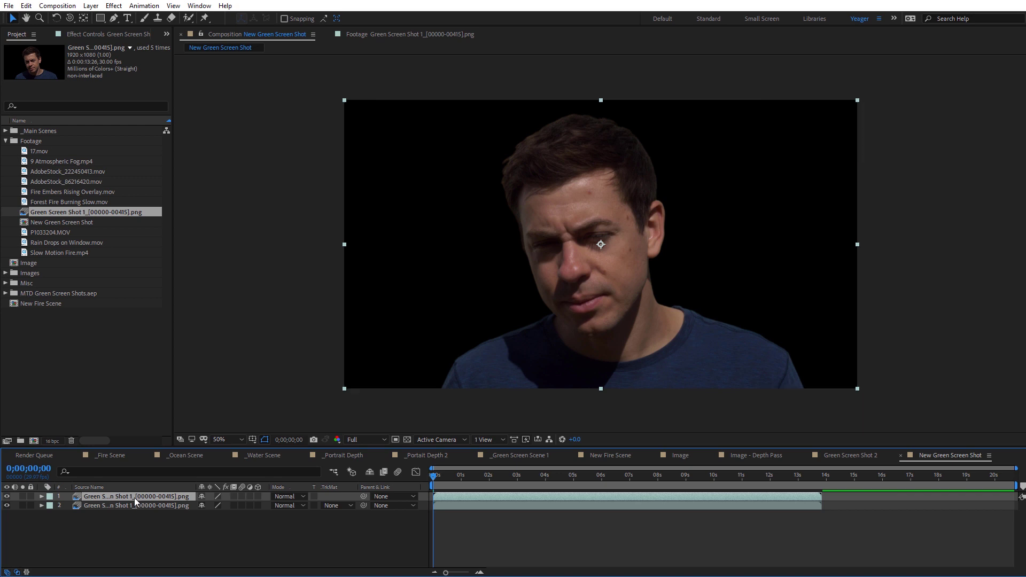
{"action": "left_click", "coordinate": [90, 6]}
{"action": "left_click", "coordinate": [156, 375]}
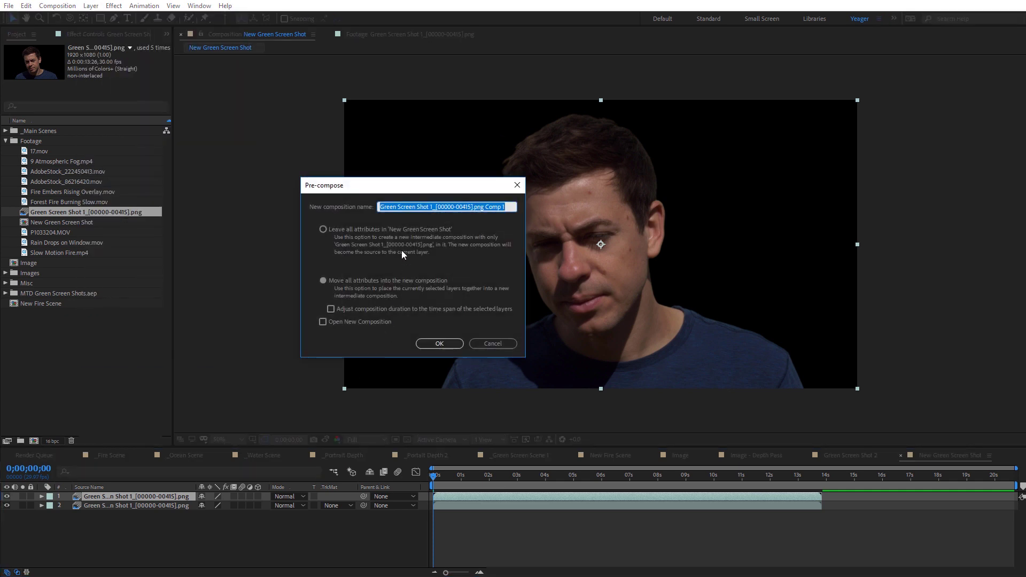
{"action": "type", "text": "Footage"}
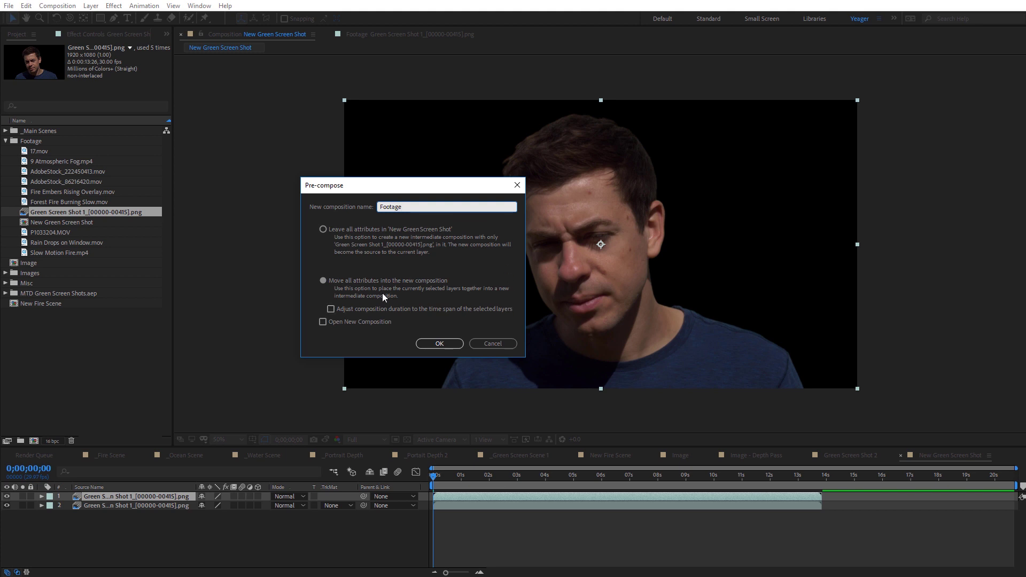
{"action": "left_click", "coordinate": [452, 344]}
Step: Pre-compose the remaining Green Screen Shot 1 layer as Displace, moving all attributes into the new composition
{"action": "left_click", "coordinate": [133, 504]}
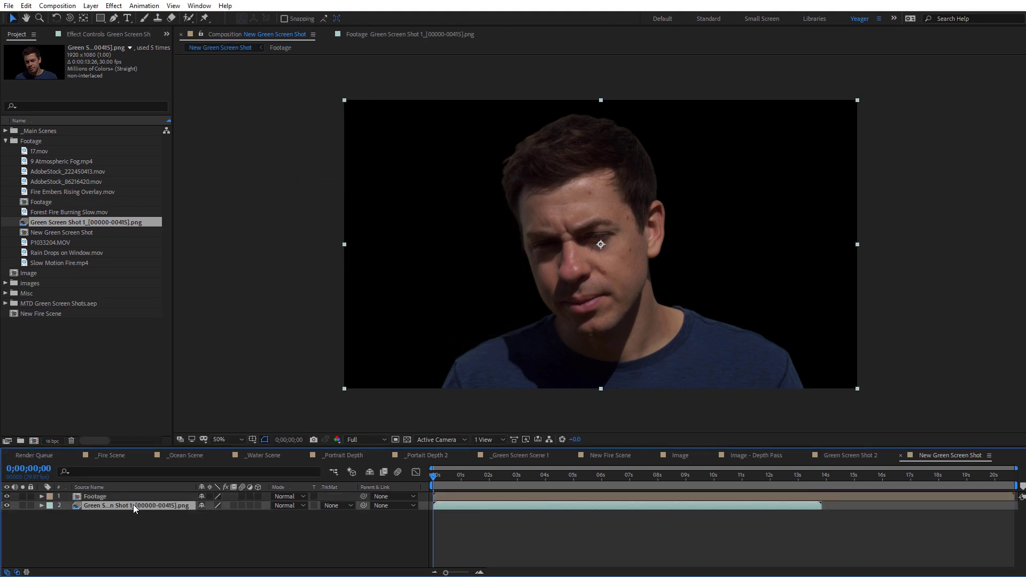
{"action": "left_click", "coordinate": [91, 5]}
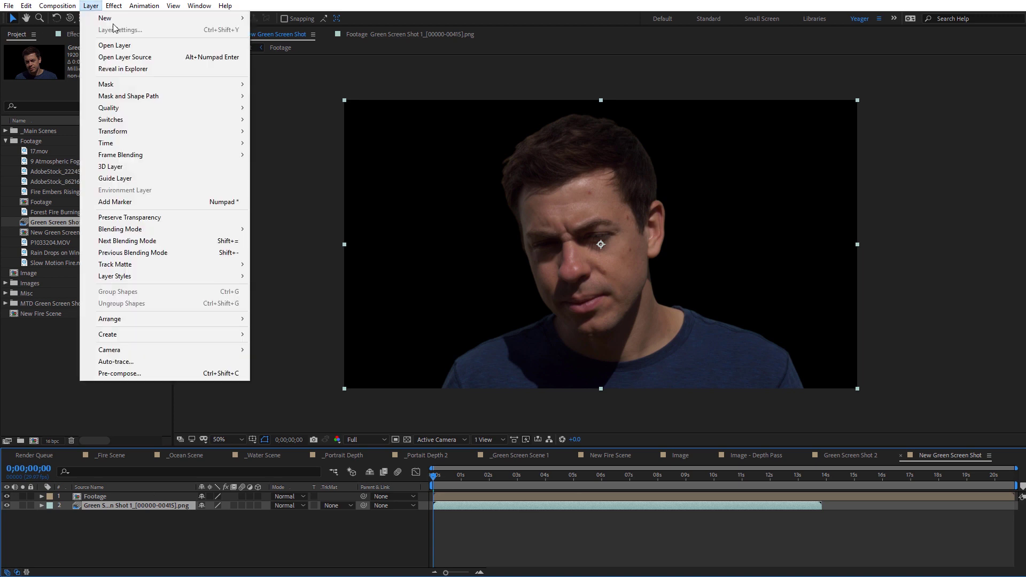
{"action": "left_click", "coordinate": [128, 373]}
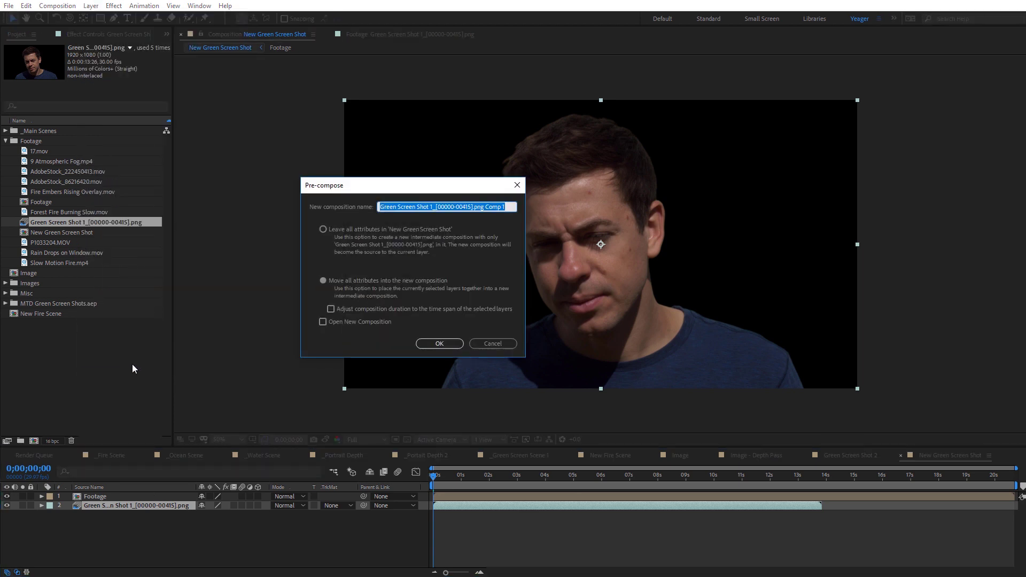
{"action": "type", "text": "Displace"}
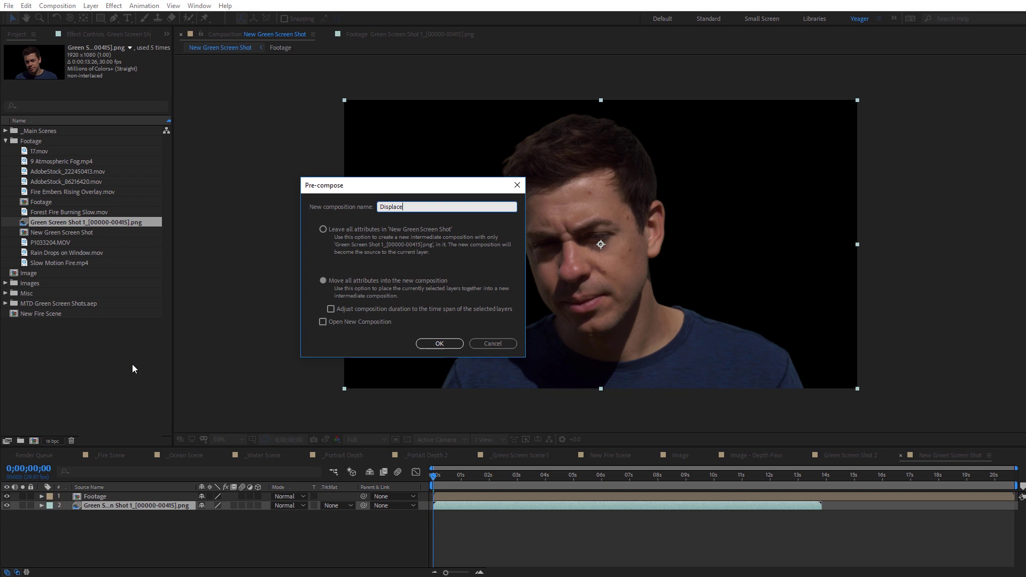
{"action": "left_click", "coordinate": [457, 346]}
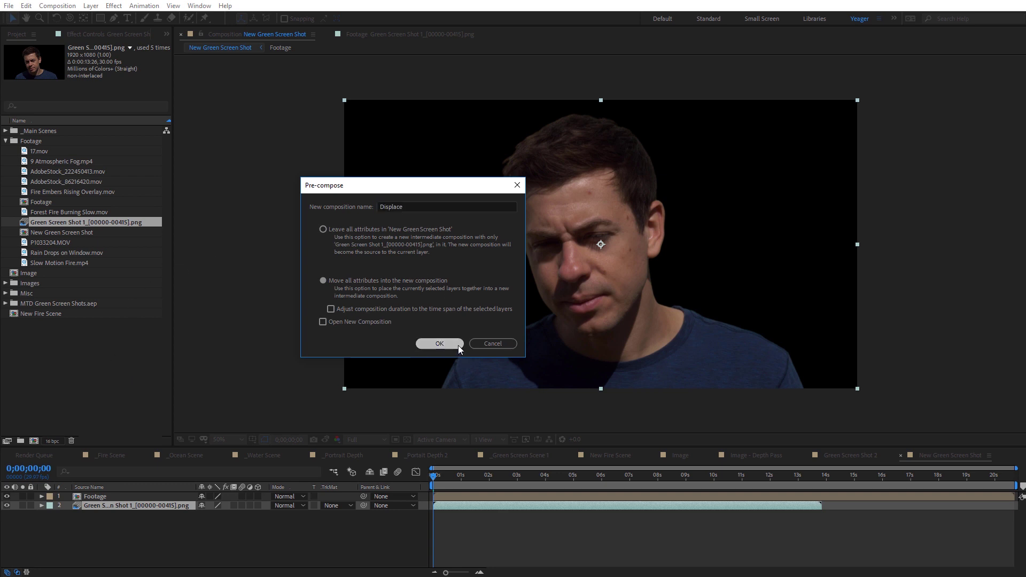
Step: Change the Displace layer's label color to Red and clear the selection
{"action": "left_click", "coordinate": [49, 507]}
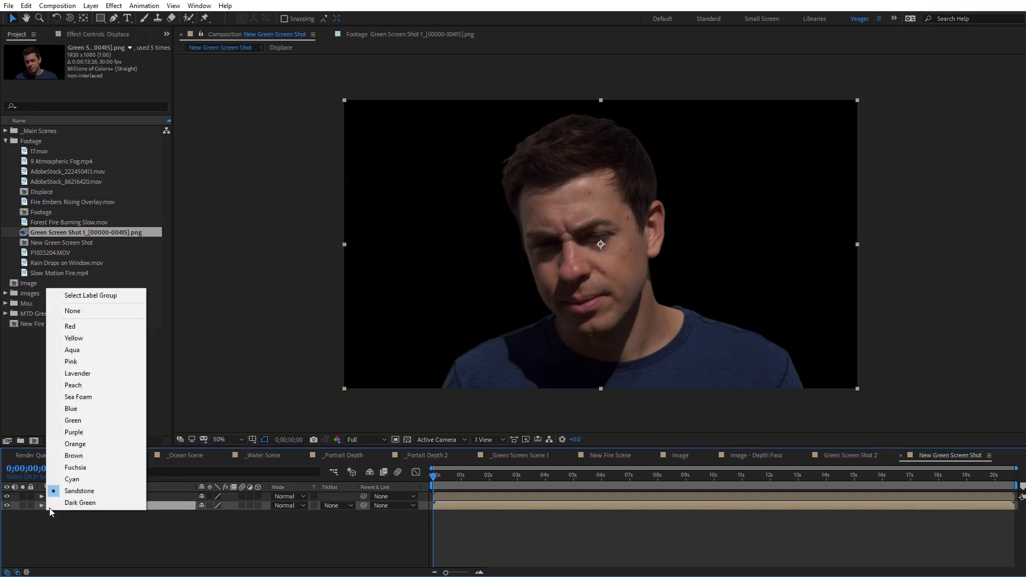
{"action": "left_click", "coordinate": [87, 327]}
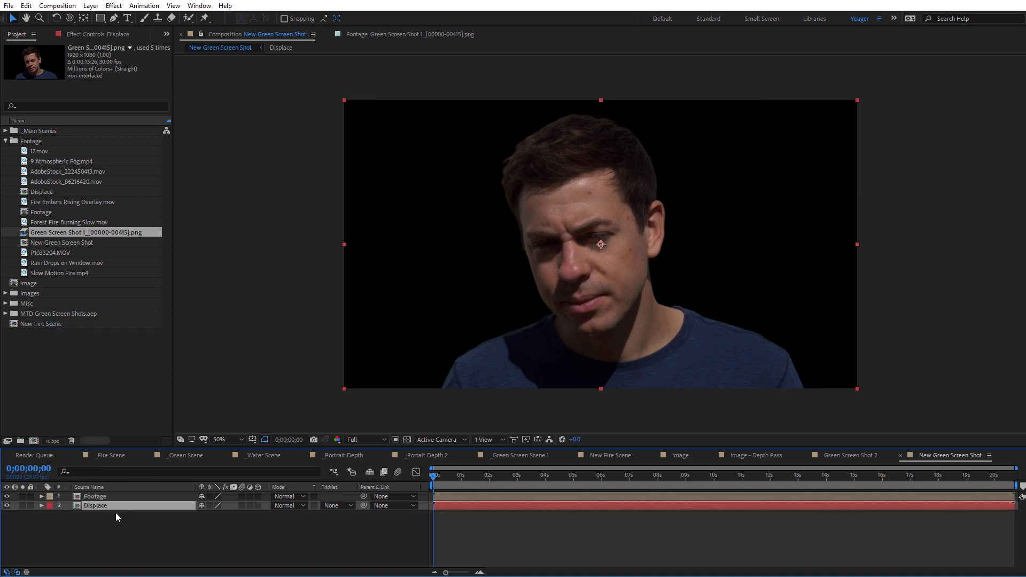
{"action": "left_click", "coordinate": [162, 525]}
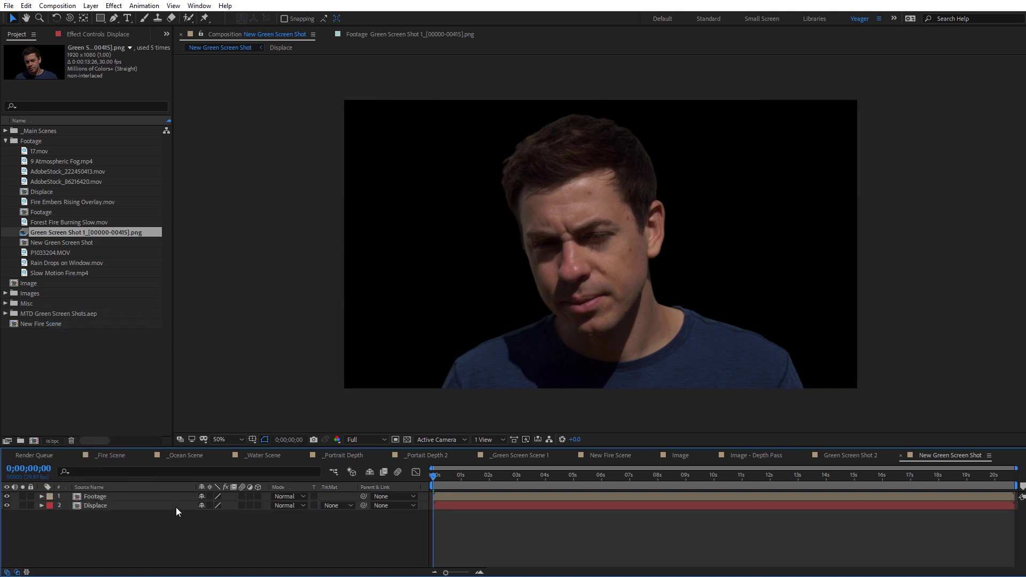
Step: Add Round Top Fog.jpg above the Footage layer, scale it down while still covering the frame, and collapse the Images and Footage folders
{"action": "left_click", "coordinate": [5, 293]}
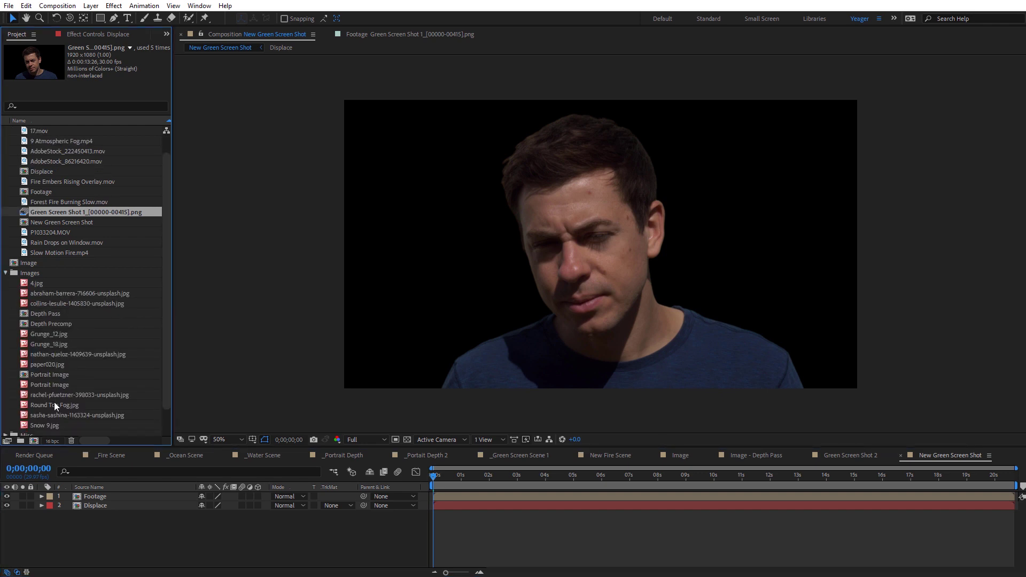
{"action": "left_click_drag", "start_coordinate": [53, 405], "coordinate": [114, 493]}
{"action": "key", "text": "comma"}
{"action": "left_click_drag", "start_coordinate": [875, 245], "coordinate": [769, 247]}
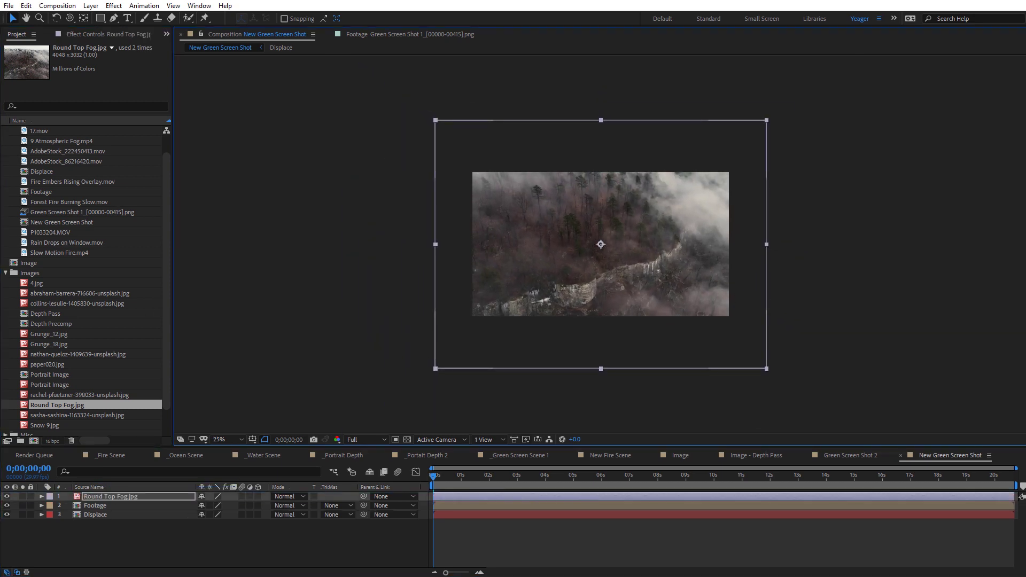
{"action": "left_click", "coordinate": [5, 273]}
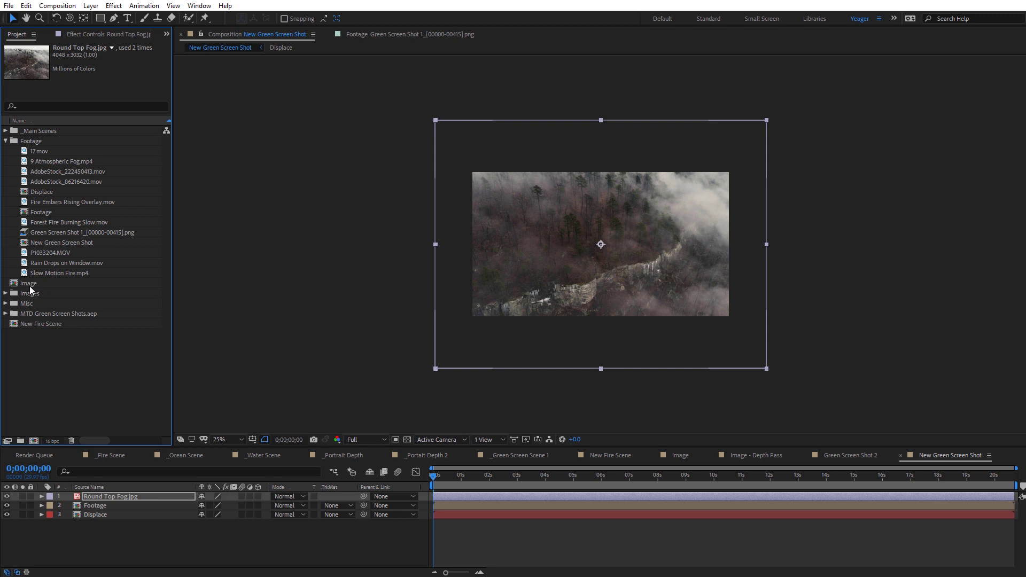
{"action": "left_click", "coordinate": [6, 141]}
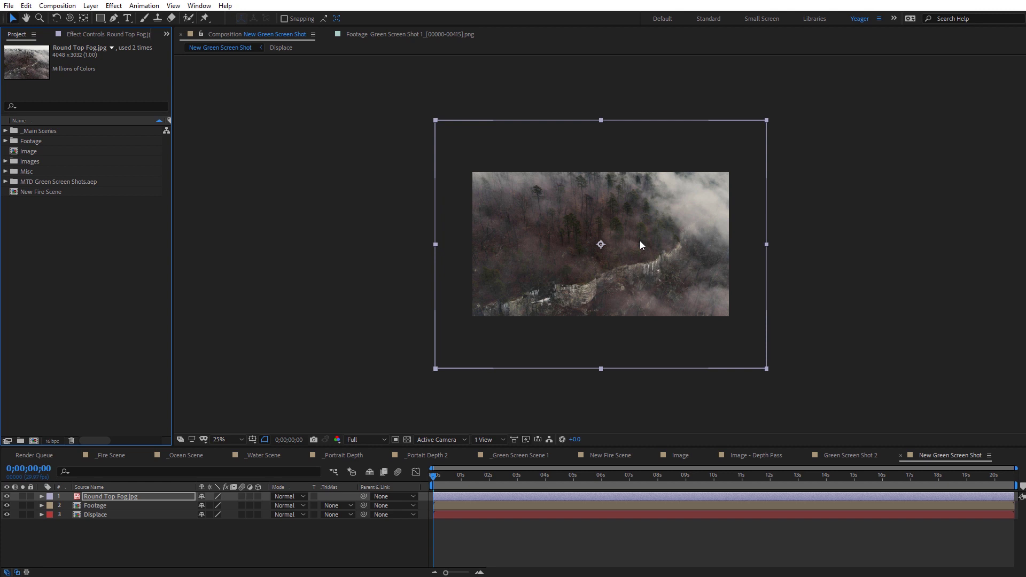
Step: Pre-compose the Round Top Fog.jpg layer as BG, moving all attributes into the new composition
{"action": "left_click", "coordinate": [611, 275]}
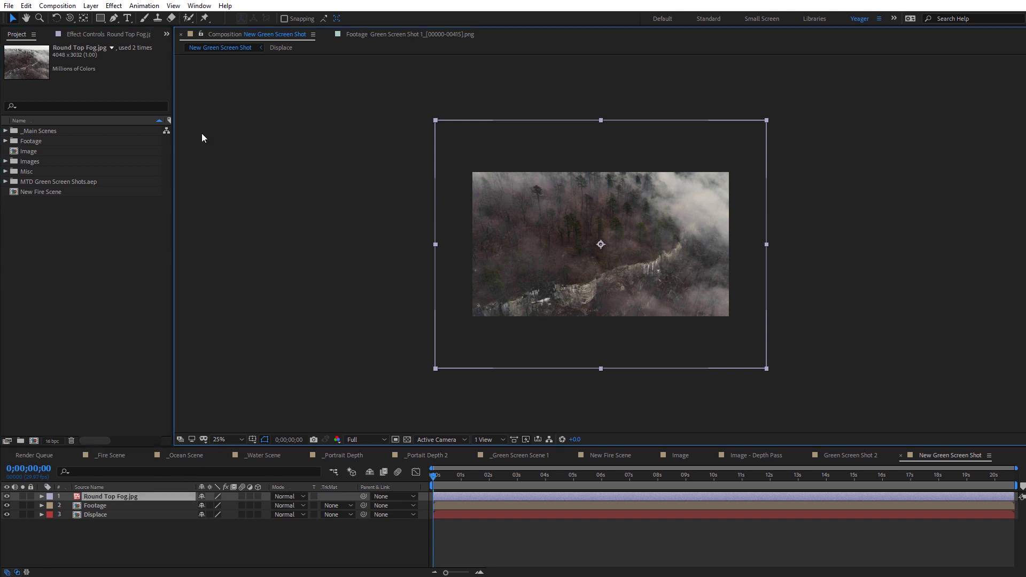
{"action": "left_click", "coordinate": [91, 6]}
{"action": "left_click", "coordinate": [137, 370]}
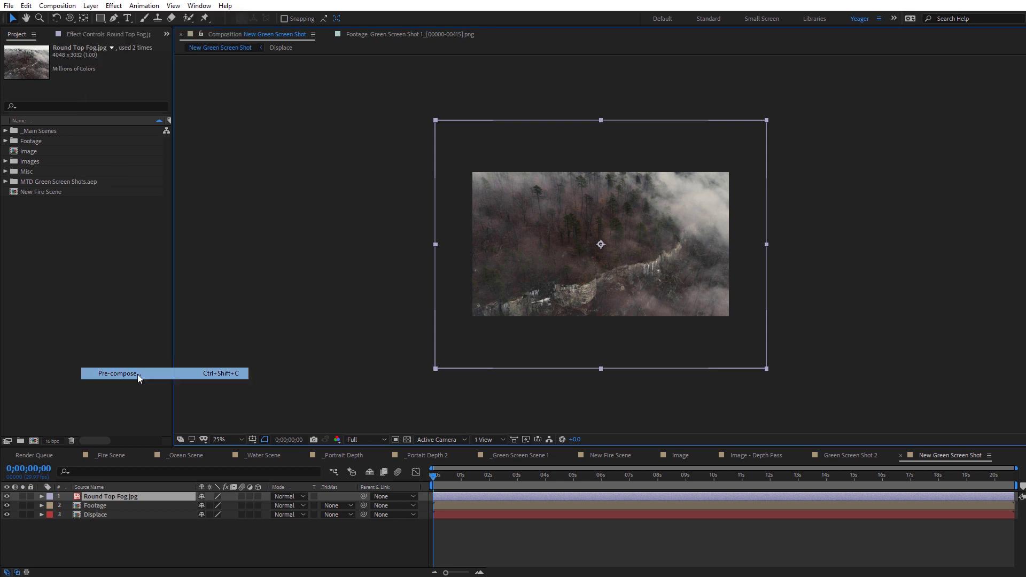
{"action": "type", "text": "BG"}
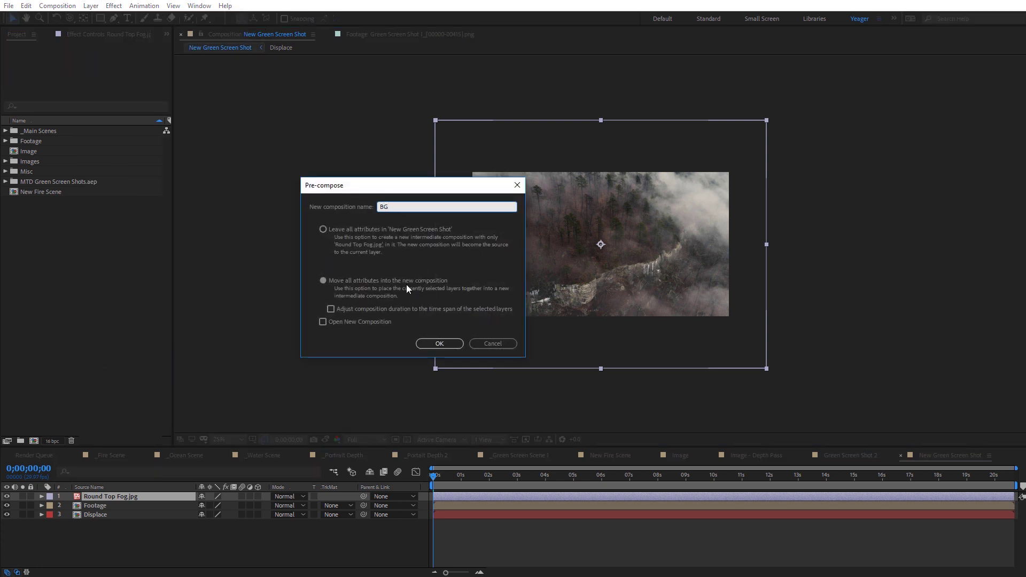
{"action": "left_click", "coordinate": [454, 345]}
Step: Move the BG layer below Footage in the layer stack and hide the Footage layer
{"action": "key", "text": "period"}
{"action": "left_click_drag", "start_coordinate": [90, 498], "coordinate": [94, 510]}
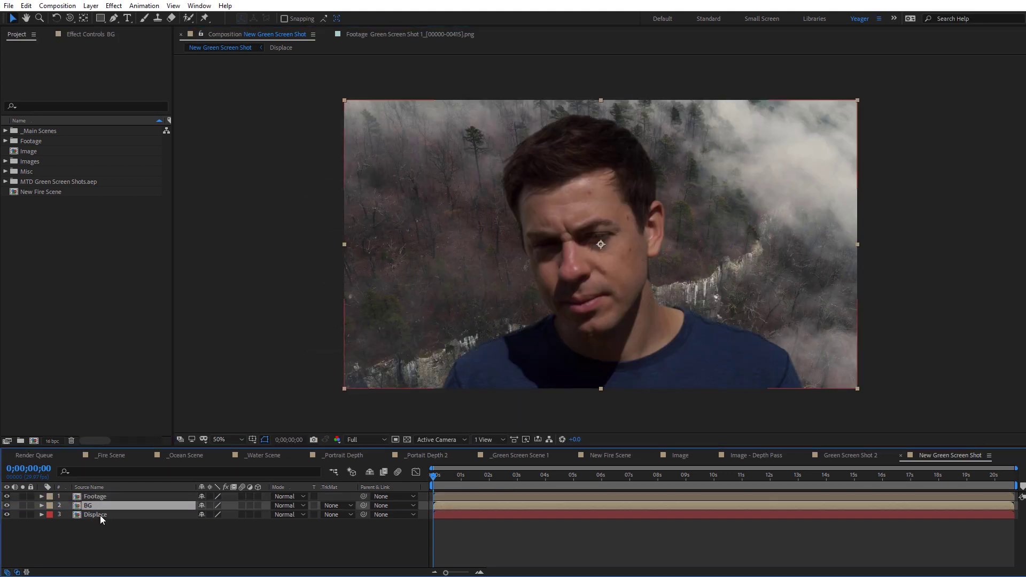
{"action": "left_click", "coordinate": [7, 496]}
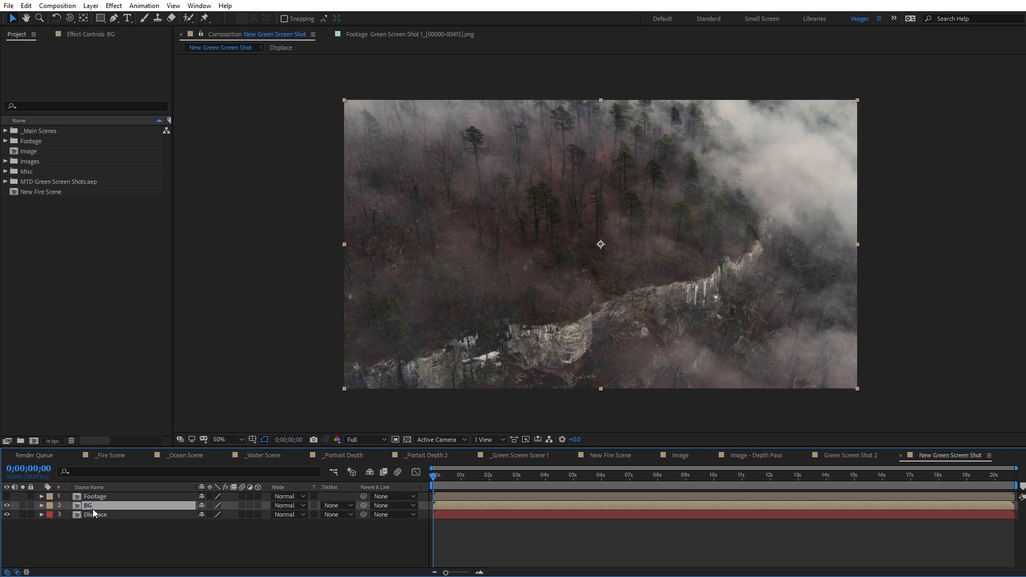
Step: Apply the Mettle FreeForm Pro effect to the BG layer and turn off its Display Grid option
{"action": "left_click", "coordinate": [114, 6]}
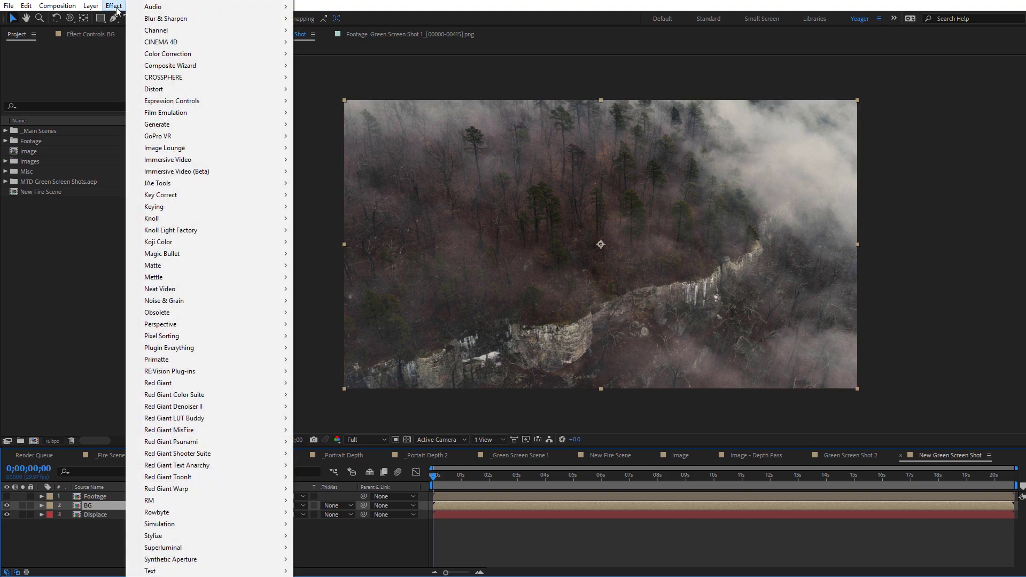
{"action": "mouse_move", "coordinate": [189, 280]}
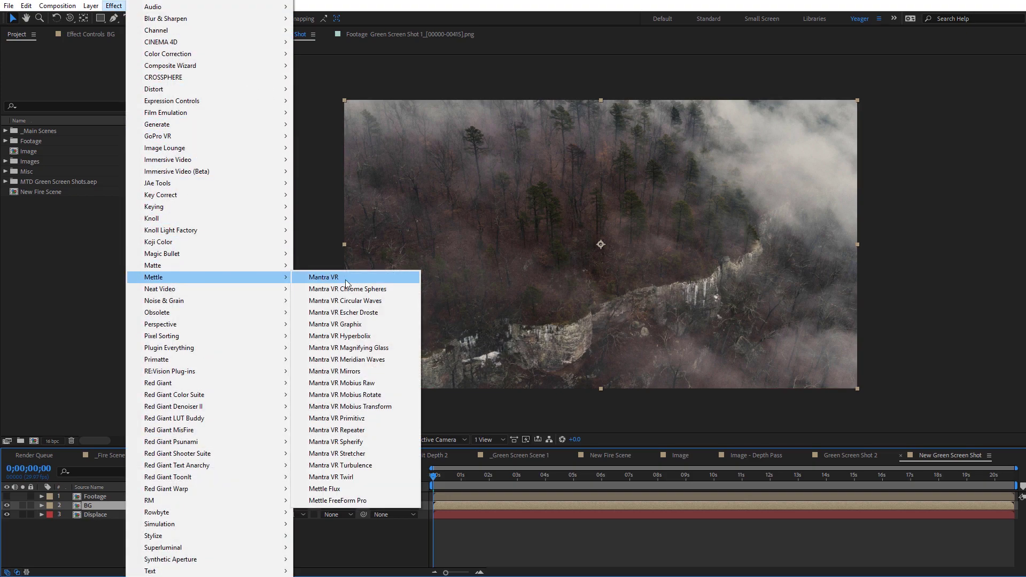
{"action": "left_click", "coordinate": [351, 501]}
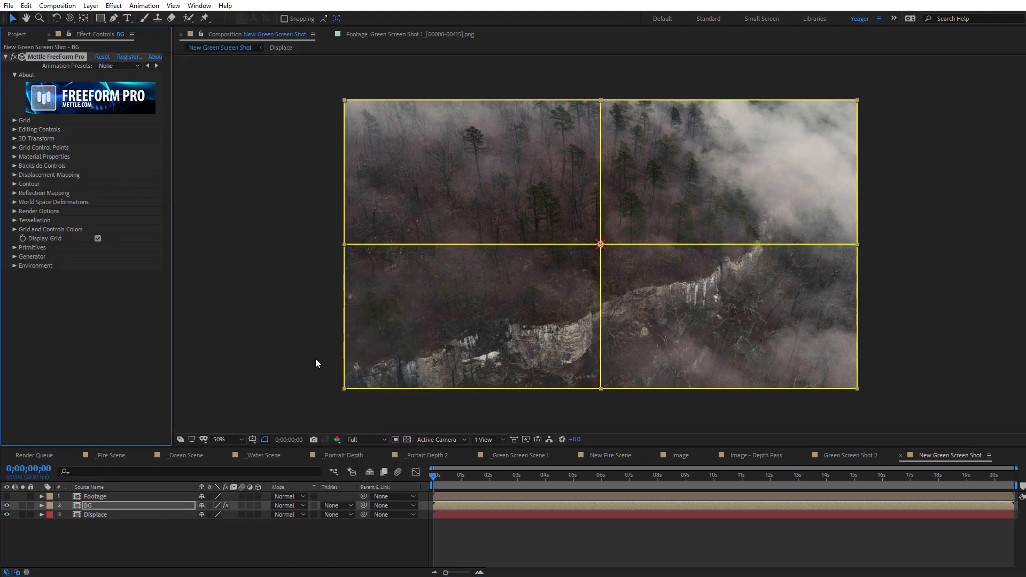
{"action": "left_click", "coordinate": [97, 239]}
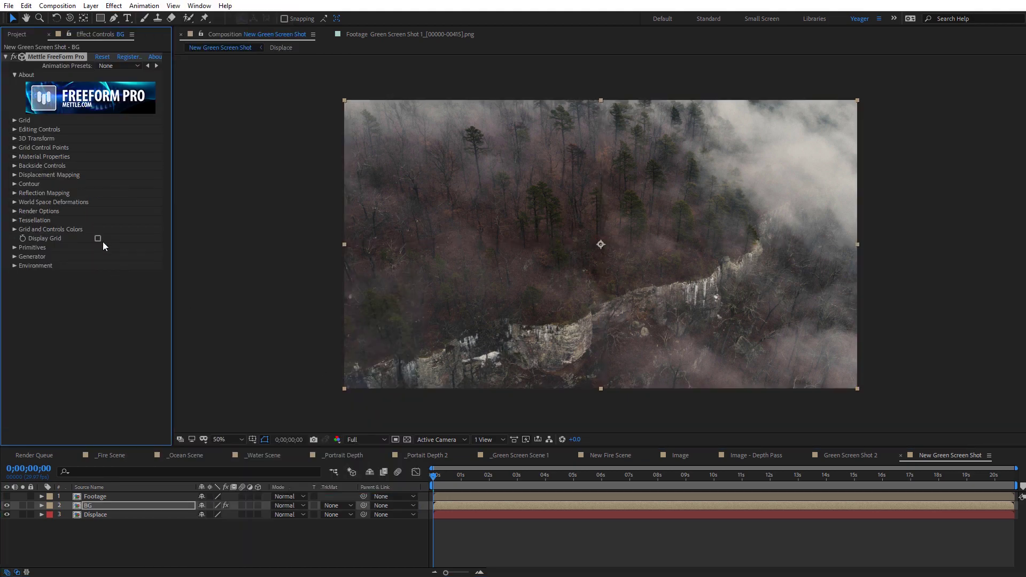
Step: In FreeForm Pro's displacement mapping on BG, choose Displace as the displacement layer and set the displacement height to 400
{"action": "left_click", "coordinate": [14, 175]}
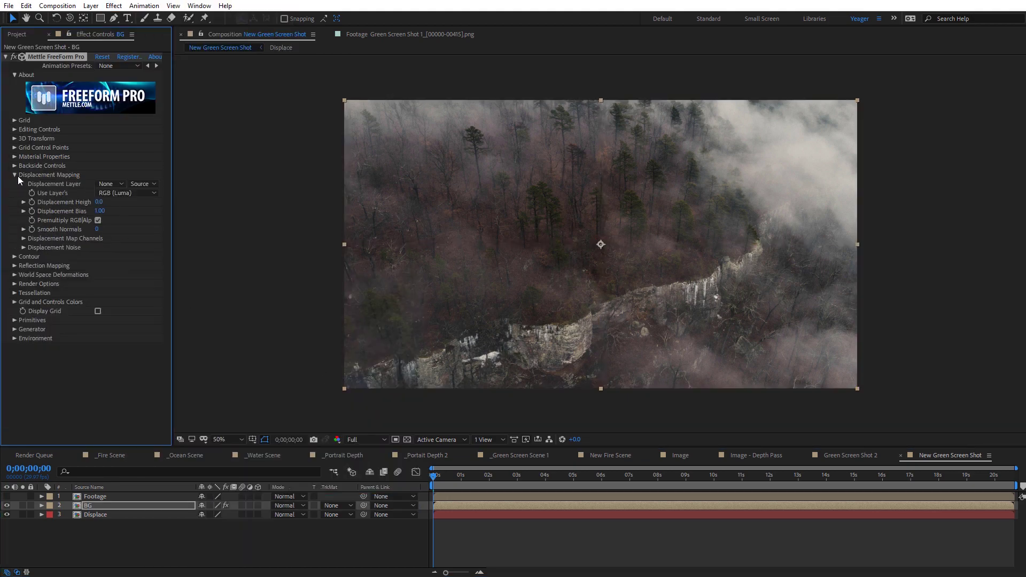
{"action": "left_click", "coordinate": [14, 256]}
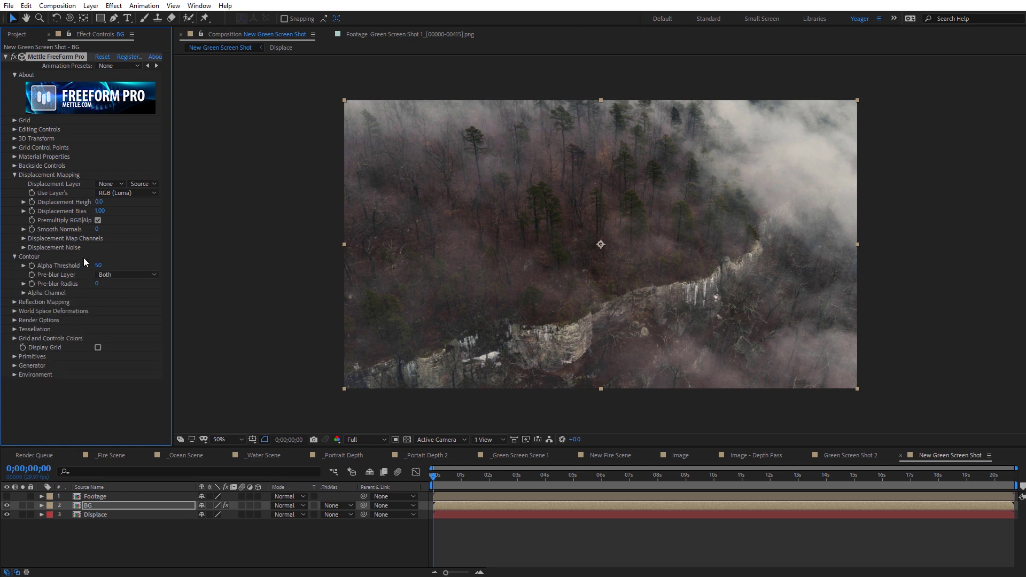
{"action": "left_click", "coordinate": [116, 187]}
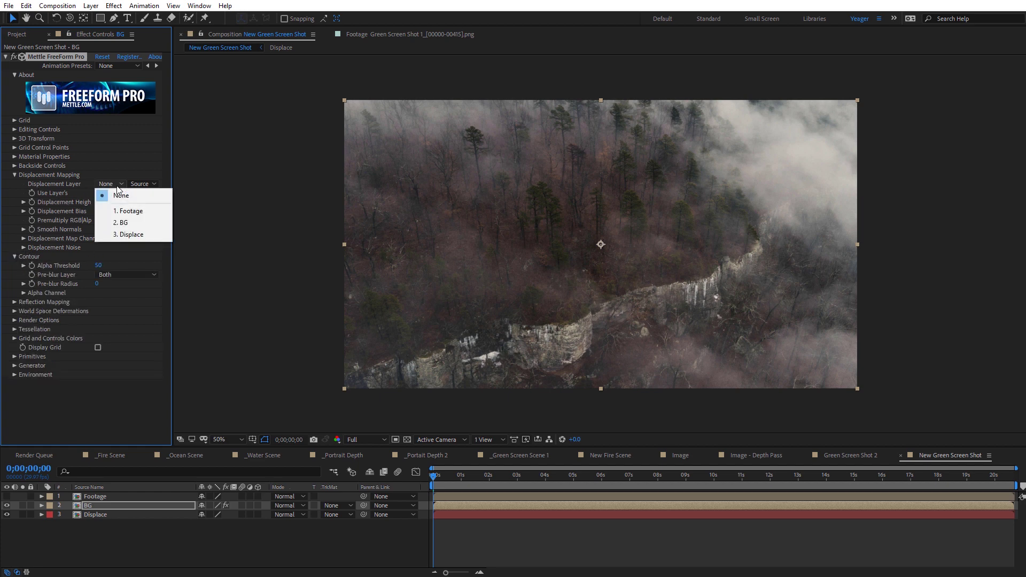
{"action": "left_click", "coordinate": [146, 236]}
{"action": "left_click", "coordinate": [100, 202]}
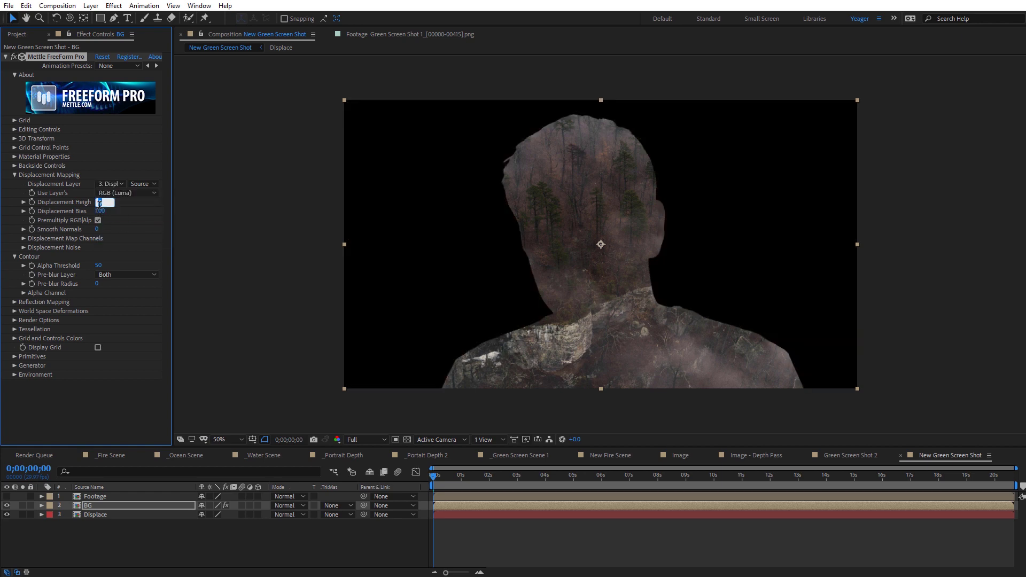
{"action": "type", "text": "100"}
{"action": "key", "text": "Return"}
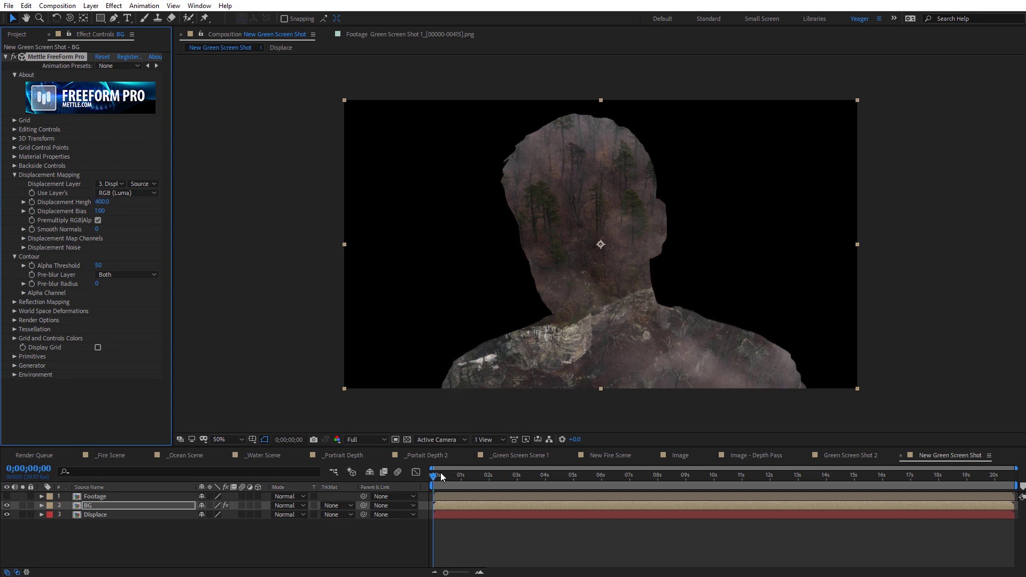
Step: Set FreeForm Pro's contour Pre-blur Layer to Displacement Map with a Pre-blur Radius of 50, checking the silhouette edges across several frames
{"action": "mouse_move", "coordinate": [441, 472]}
{"action": "left_mouse_down"}
{"action": "mouse_move", "coordinate": [486, 471]}
{"action": "mouse_move", "coordinate": [458, 476]}
{"action": "left_mouse_up"}
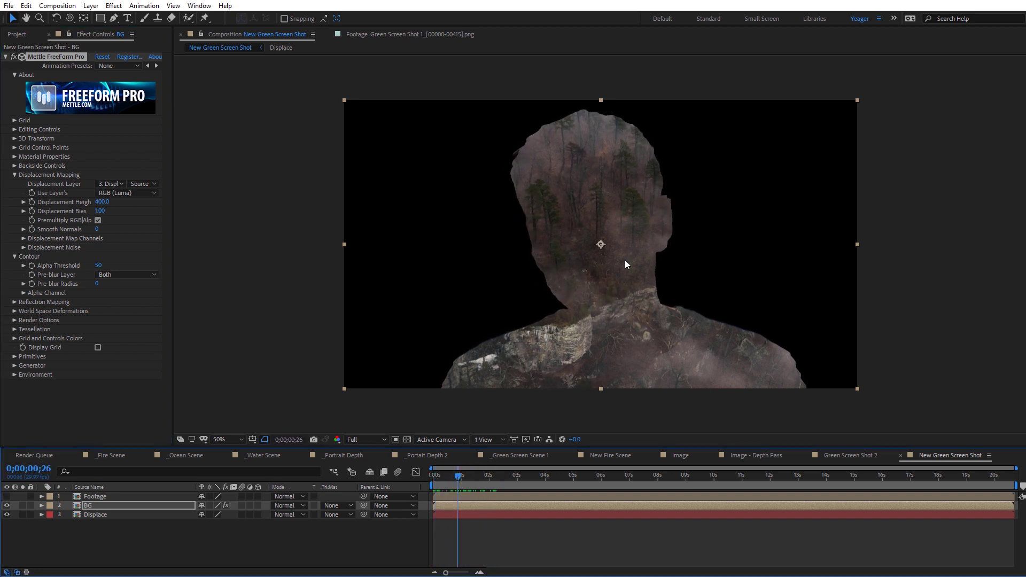
{"action": "key", "text": "period"}
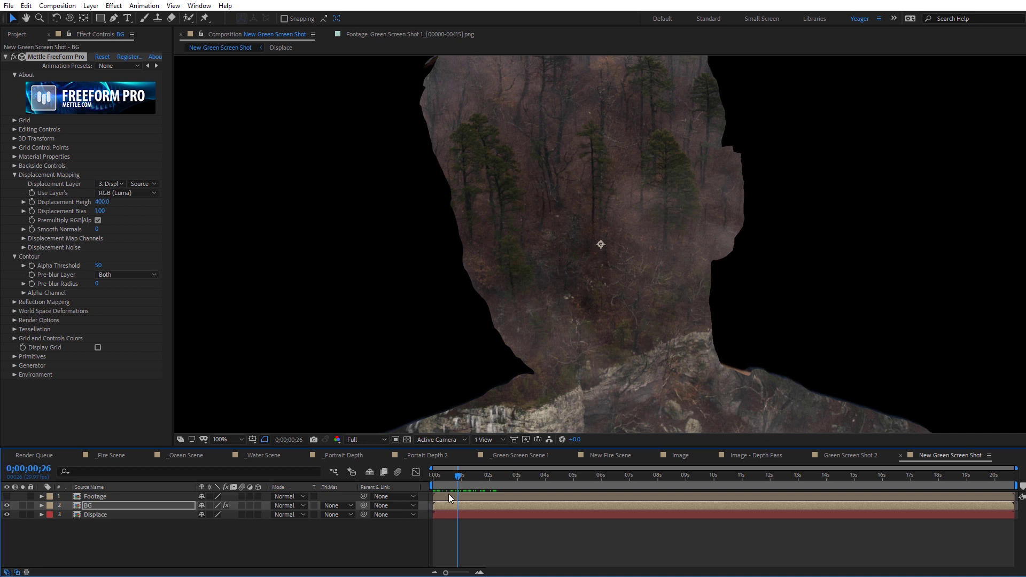
{"action": "mouse_move", "coordinate": [460, 477]}
{"action": "left_mouse_down"}
{"action": "mouse_move", "coordinate": [505, 473]}
{"action": "mouse_move", "coordinate": [476, 476]}
{"action": "left_mouse_up"}
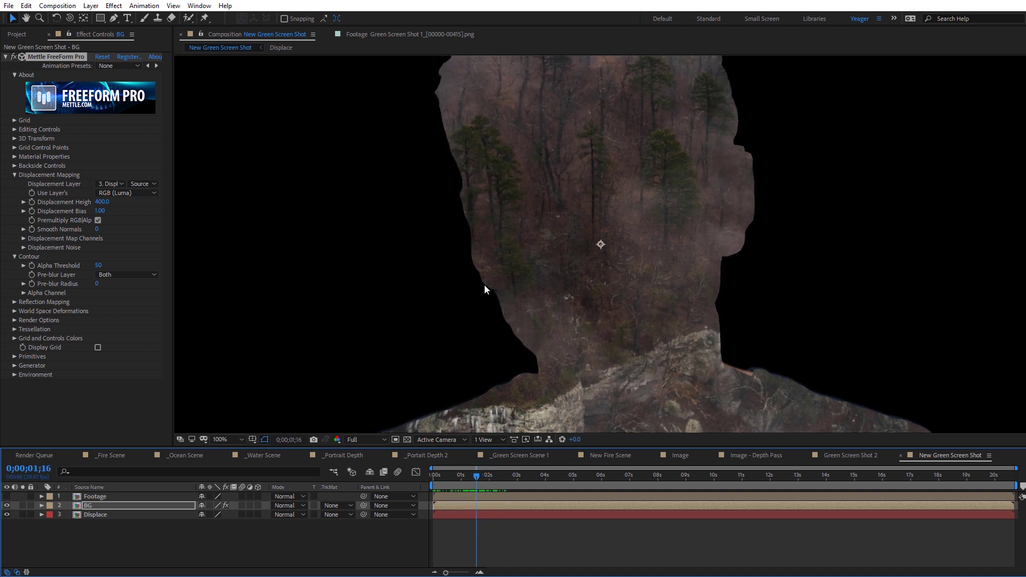
{"action": "mouse_move", "coordinate": [473, 476]}
{"action": "left_mouse_down"}
{"action": "mouse_move", "coordinate": [441, 478]}
{"action": "mouse_move", "coordinate": [492, 470]}
{"action": "mouse_move", "coordinate": [476, 473]}
{"action": "left_mouse_up"}
{"action": "left_click", "coordinate": [125, 276]}
{"action": "left_click", "coordinate": [140, 301]}
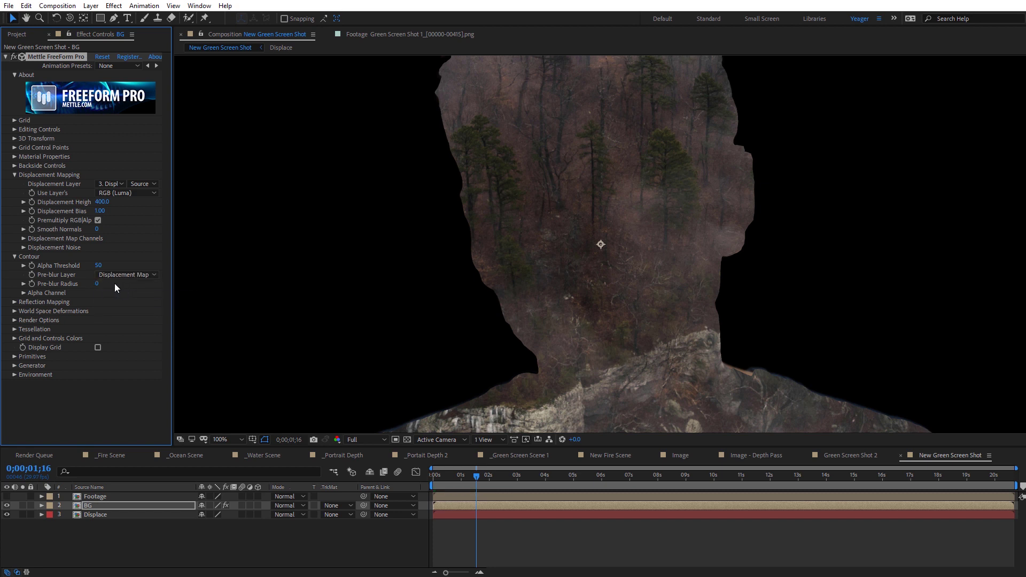
{"action": "left_click", "coordinate": [96, 288]}
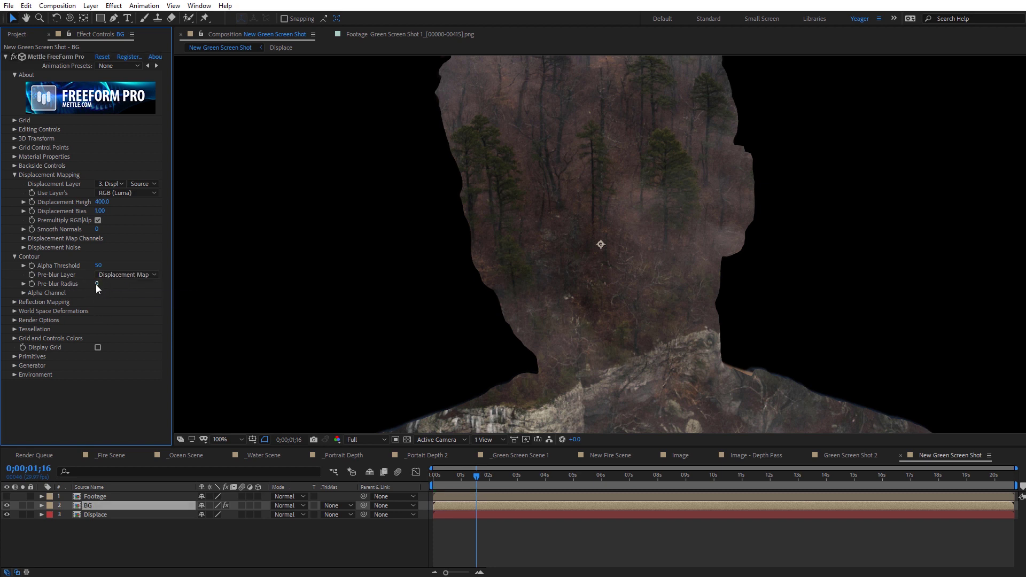
{"action": "type", "text": "50"}
{"action": "key", "text": "Return"}
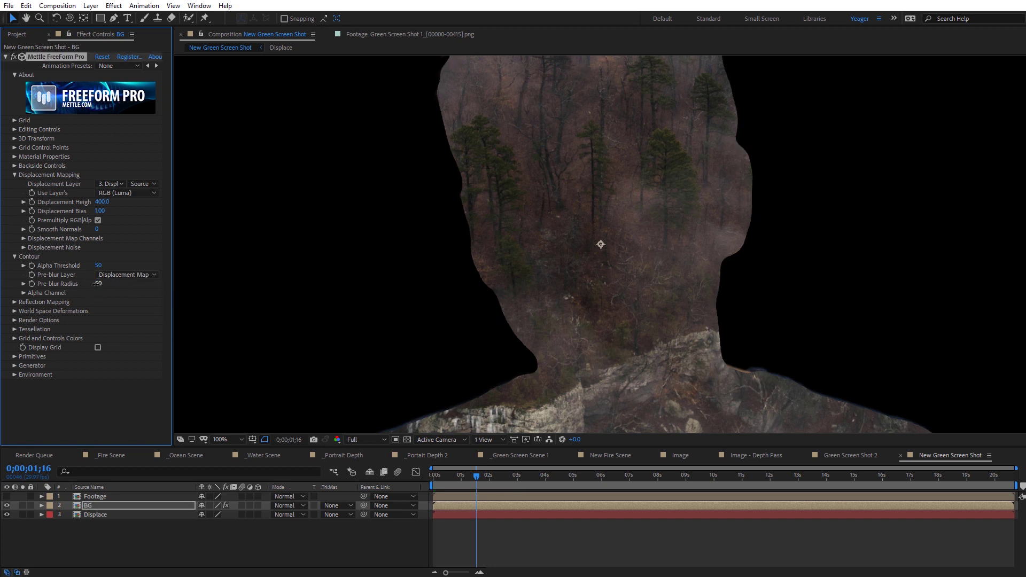
{"action": "left_click_drag", "start_coordinate": [473, 473], "coordinate": [495, 484]}
{"action": "left_click_drag", "start_coordinate": [522, 486], "coordinate": [471, 512]}
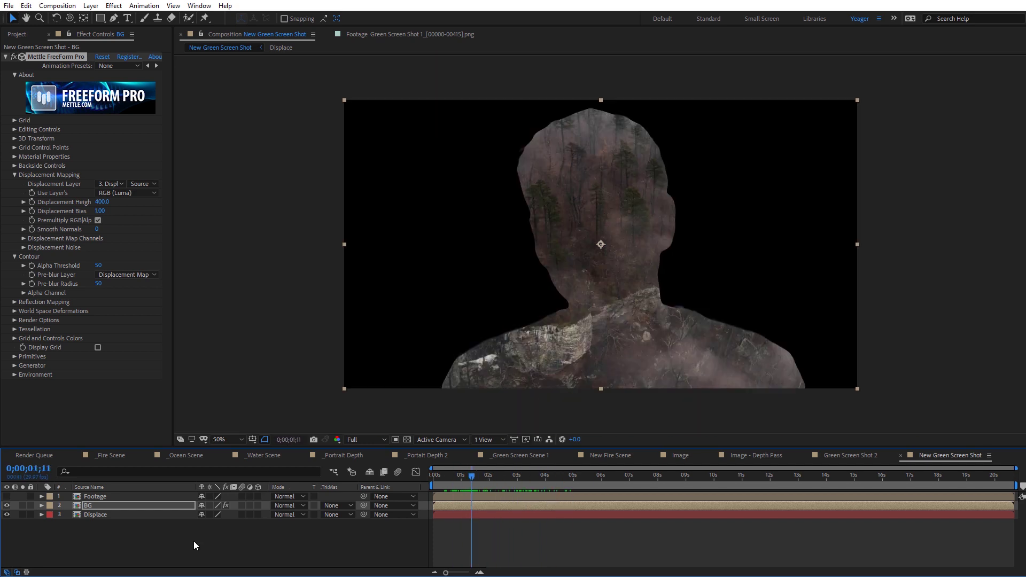
Step: Duplicate the hidden Footage layer and set BG's track matte to Alpha Matte using the Footage copy directly above it
{"action": "left_click", "coordinate": [95, 497]}
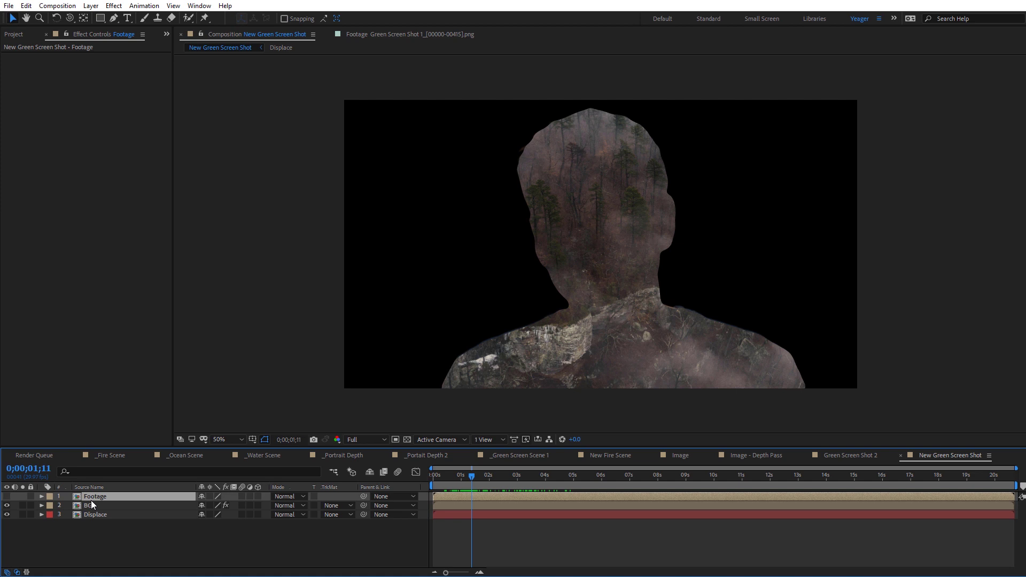
{"action": "key", "text": "ctrl+d"}
{"action": "left_click", "coordinate": [91, 515]}
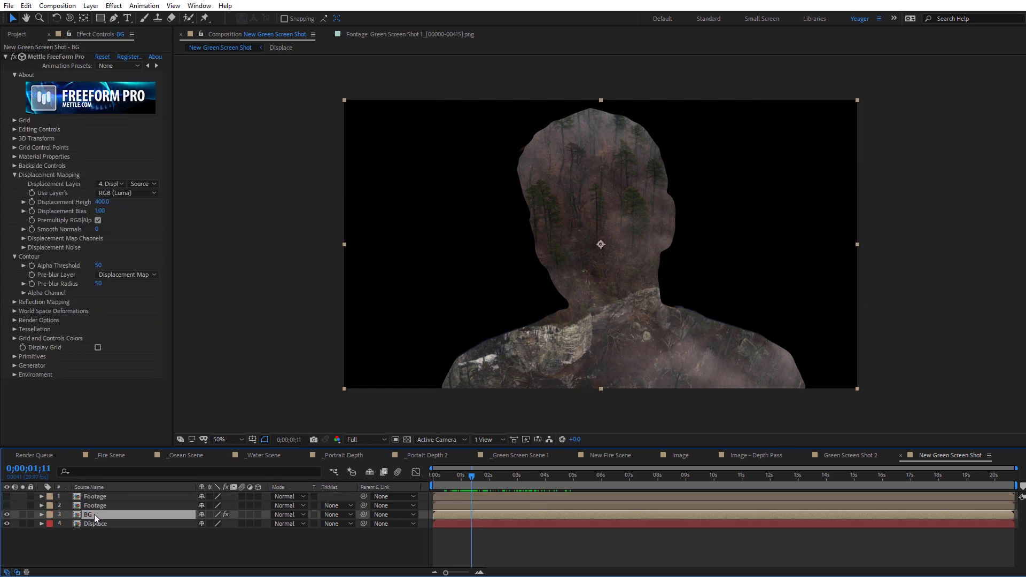
{"action": "left_click", "coordinate": [94, 506]}
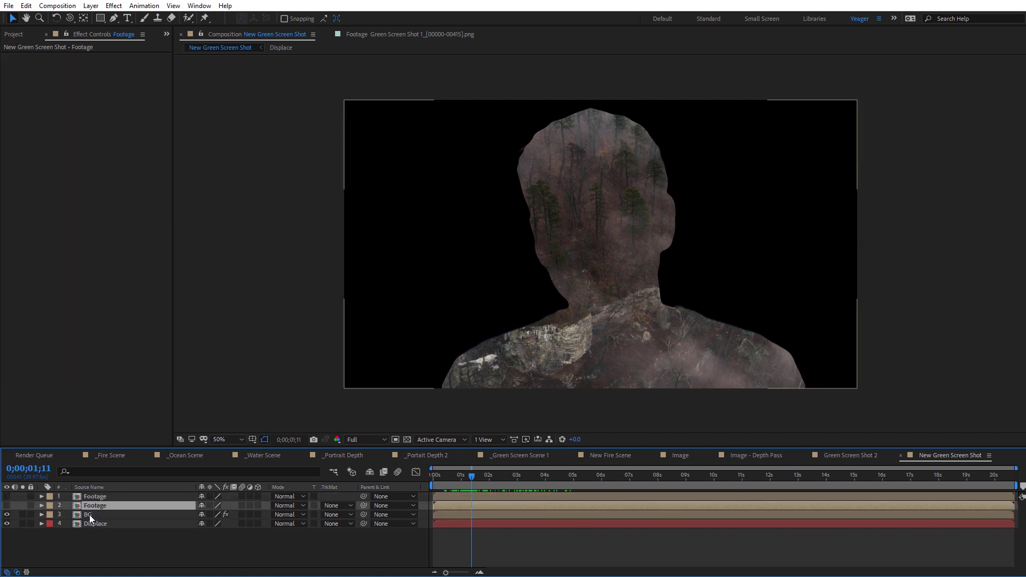
{"action": "left_click", "coordinate": [87, 516]}
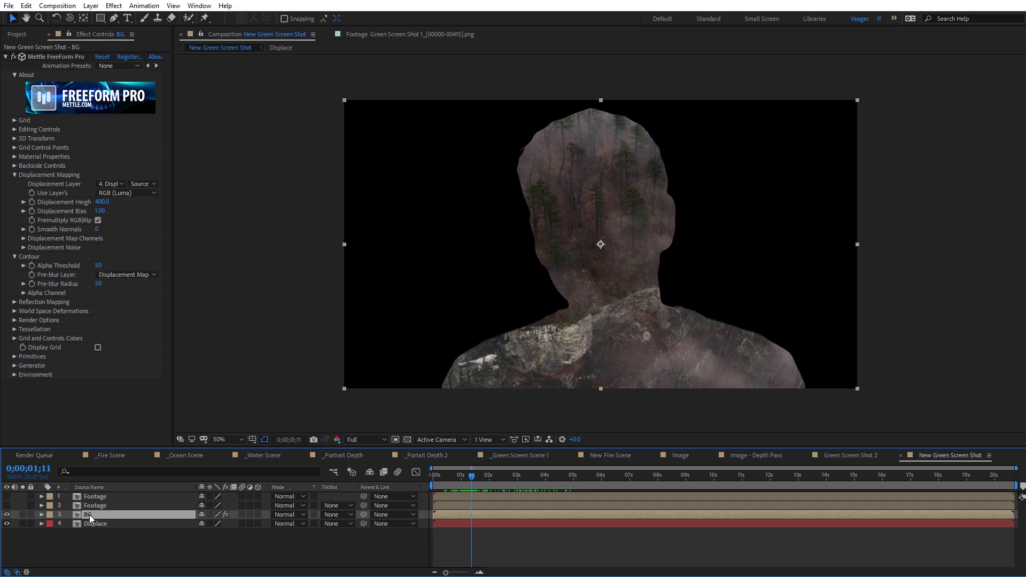
{"action": "left_click", "coordinate": [338, 515]}
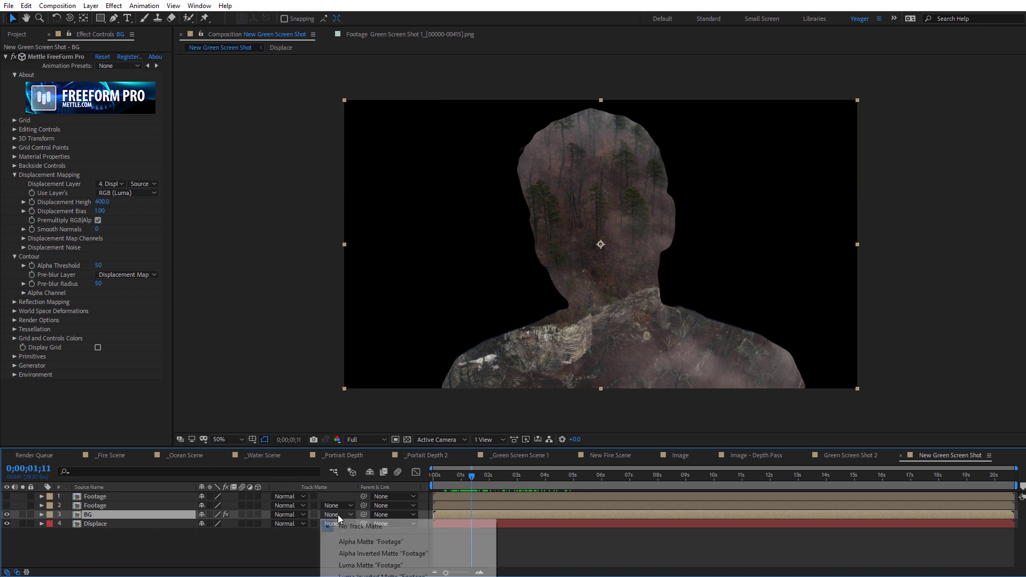
{"action": "left_click", "coordinate": [366, 543]}
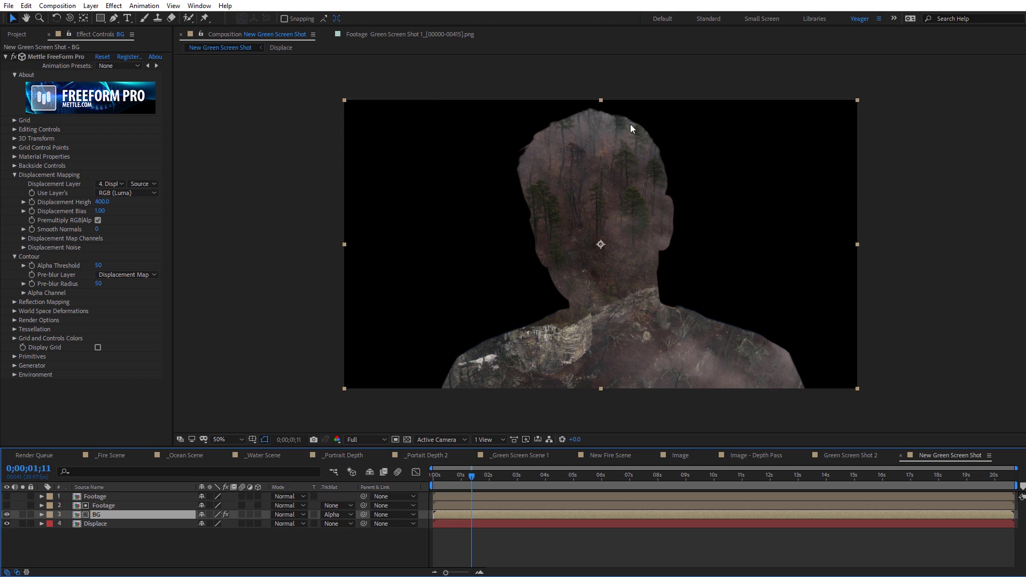
{"action": "left_click", "coordinate": [406, 441]}
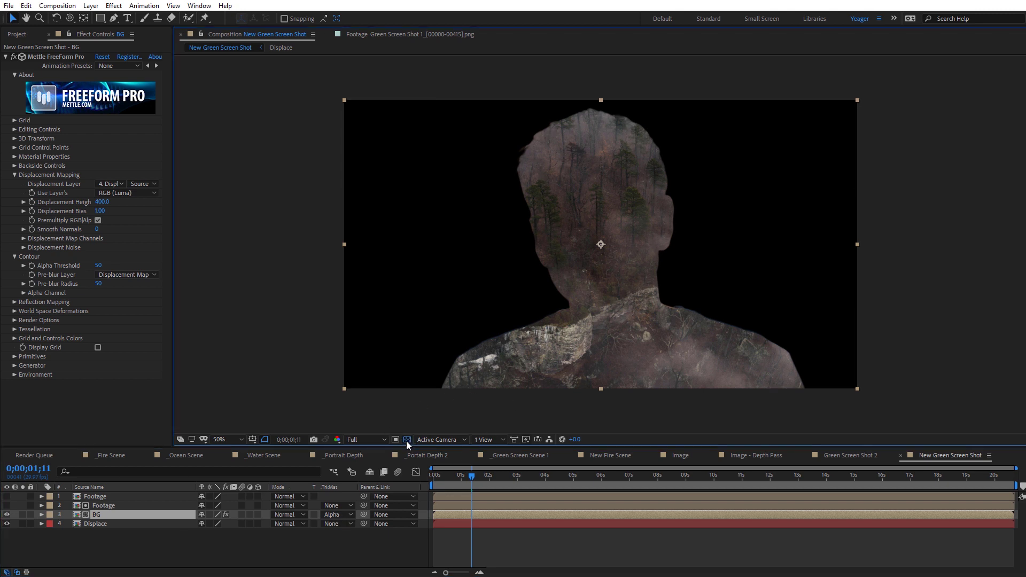
{"action": "left_click", "coordinate": [407, 441]}
Step: Create a comp-sized solid in pale cyan (CCD6D5) and place it beneath all the other layers in New Green Screen Shot
{"action": "right_click", "coordinate": [271, 277]}
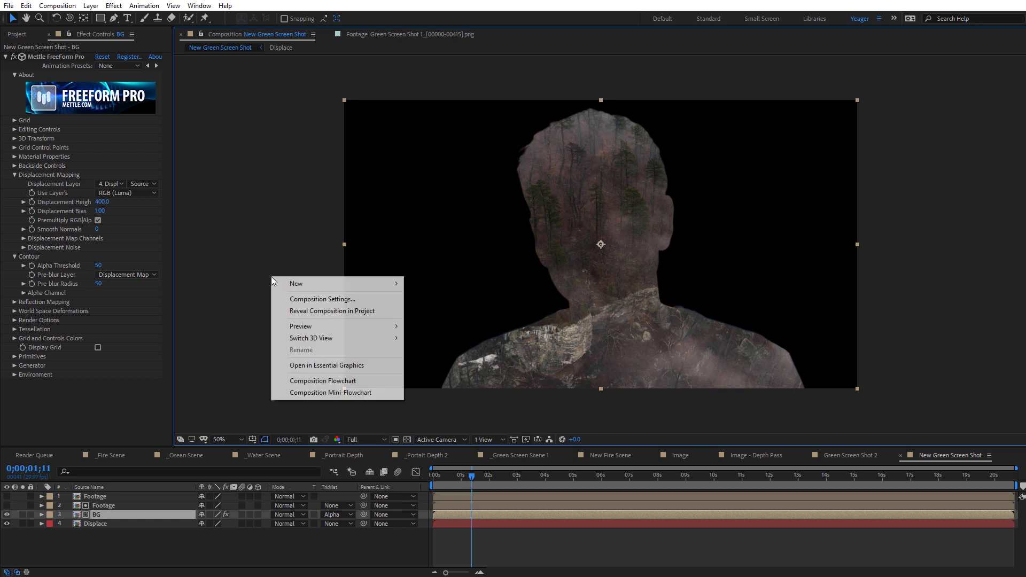
{"action": "mouse_move", "coordinate": [322, 283]}
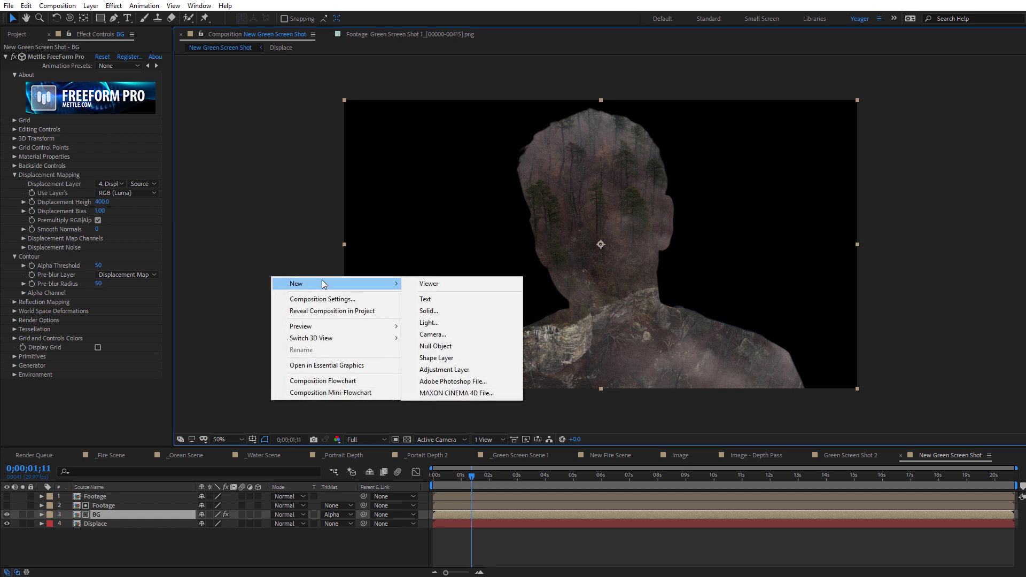
{"action": "left_click", "coordinate": [493, 308]}
{"action": "left_click_drag", "start_coordinate": [554, 270], "coordinate": [586, 225]}
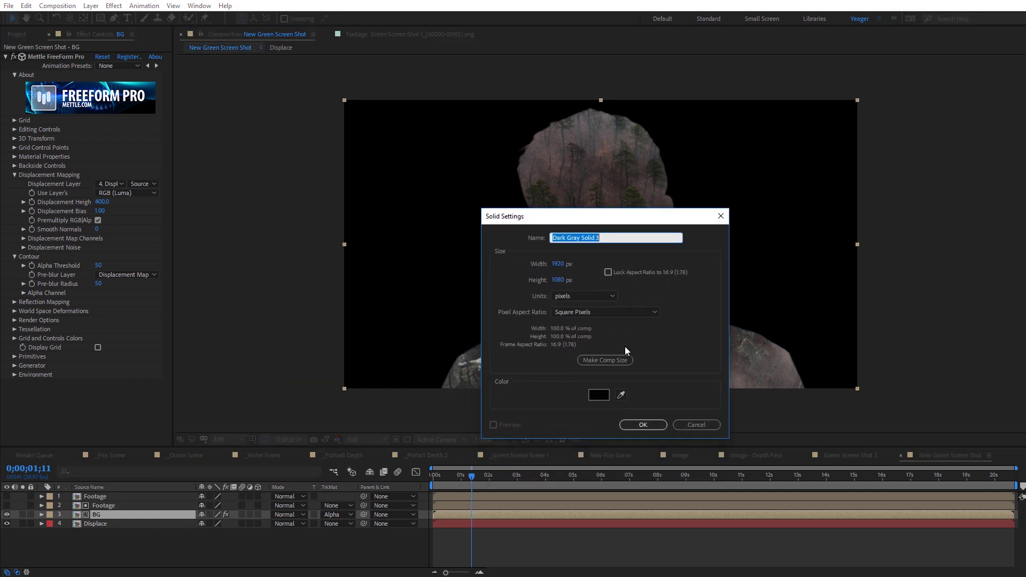
{"action": "left_click", "coordinate": [599, 395]}
{"action": "left_click", "coordinate": [843, 360]}
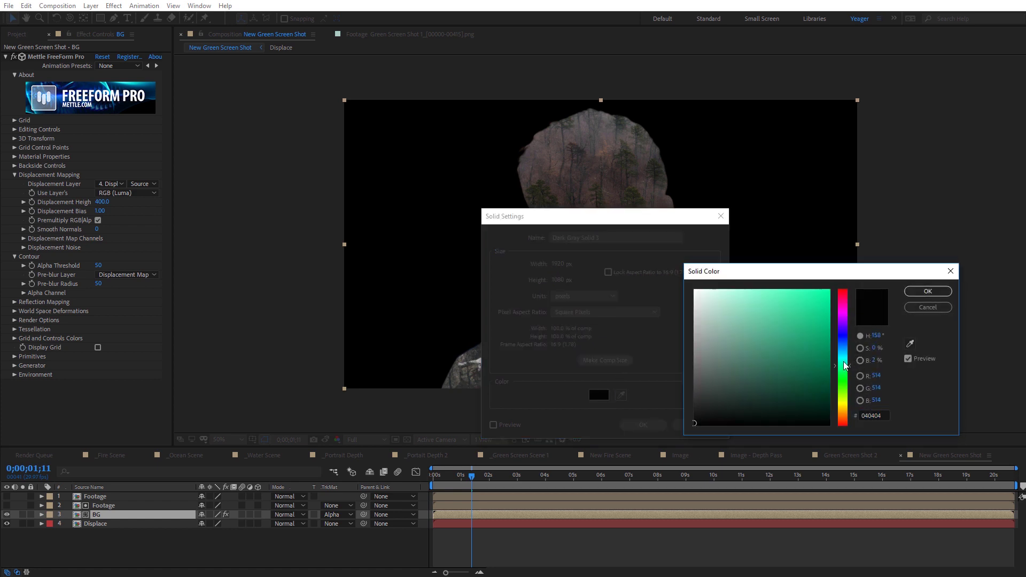
{"action": "left_click_drag", "start_coordinate": [761, 327], "coordinate": [700, 309]}
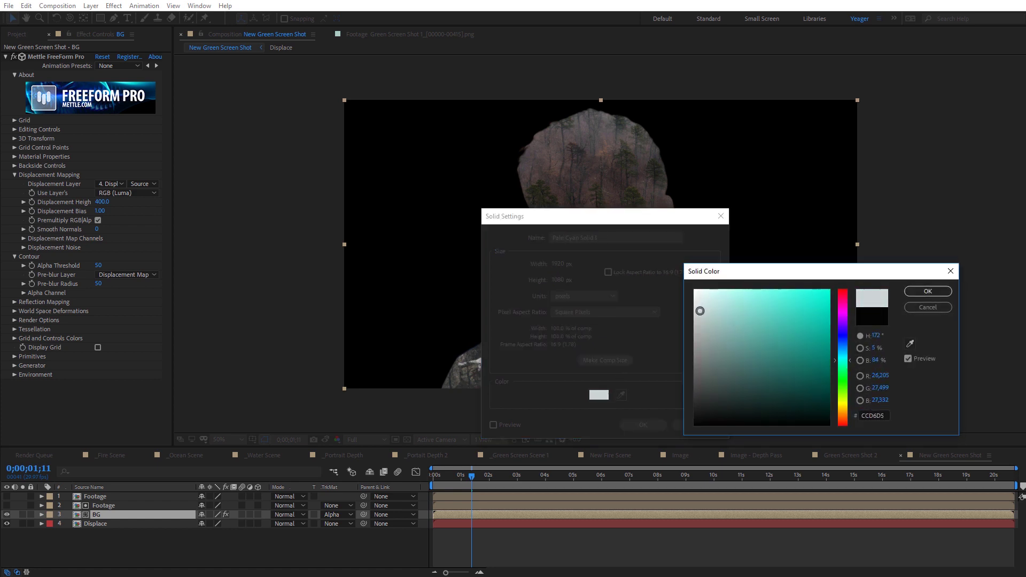
{"action": "left_click", "coordinate": [920, 293]}
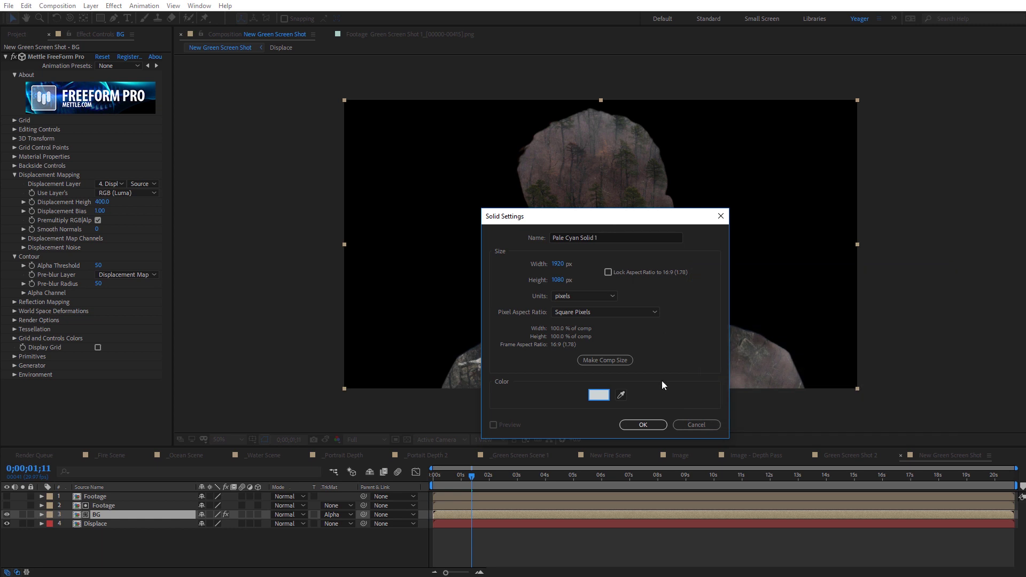
{"action": "left_click", "coordinate": [606, 361]}
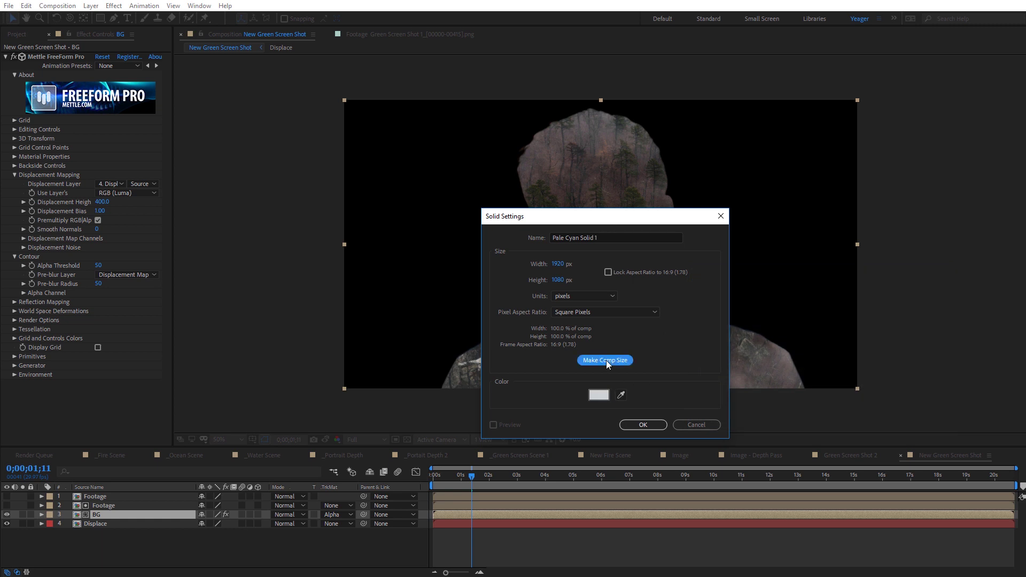
{"action": "left_click", "coordinate": [648, 425]}
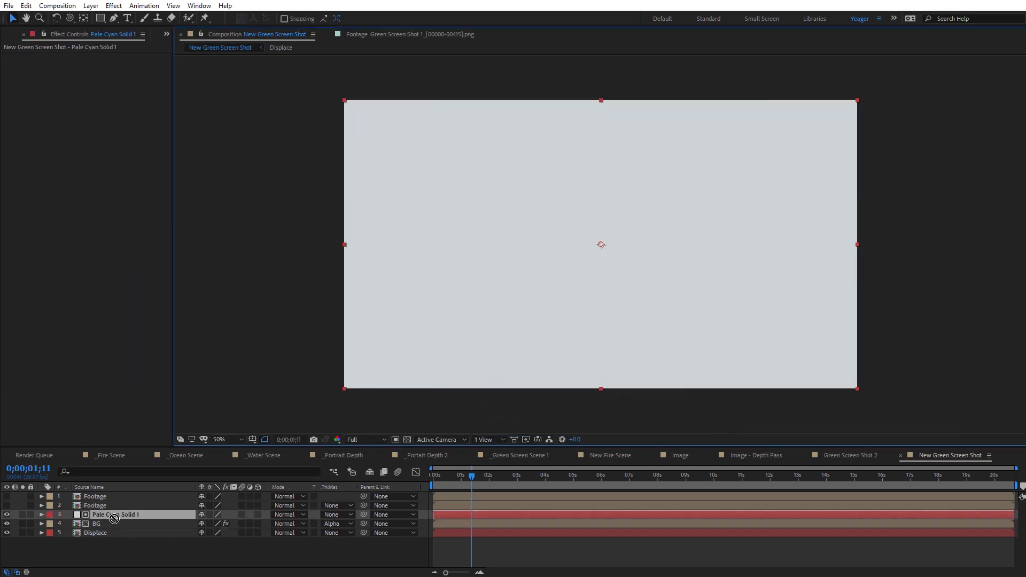
{"action": "left_click_drag", "start_coordinate": [115, 514], "coordinate": [116, 535]}
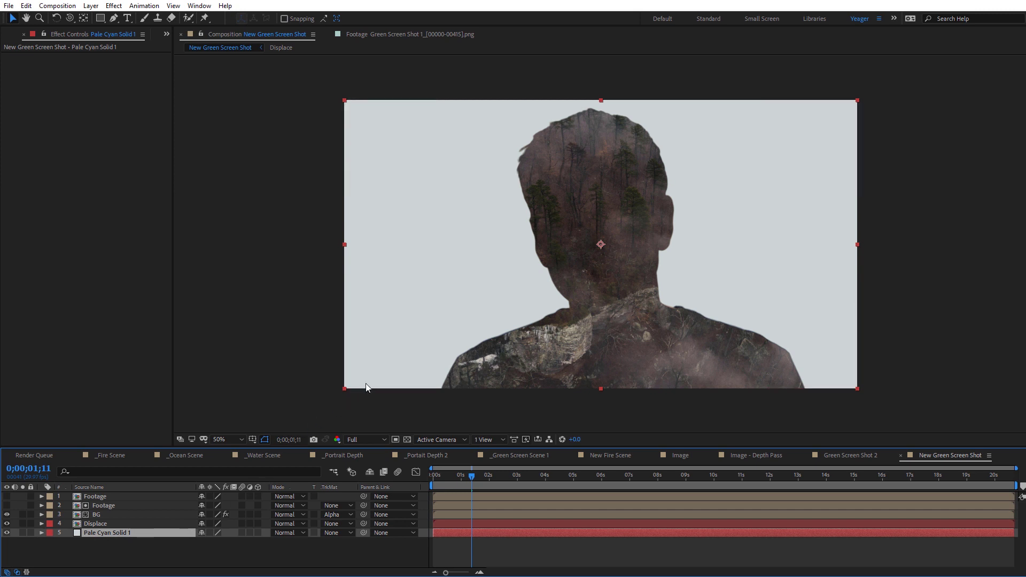
Step: Add Grunge_18.jpg from the Images folder directly above the pale solid and set its blending mode to Overlay
{"action": "left_click", "coordinate": [13, 35]}
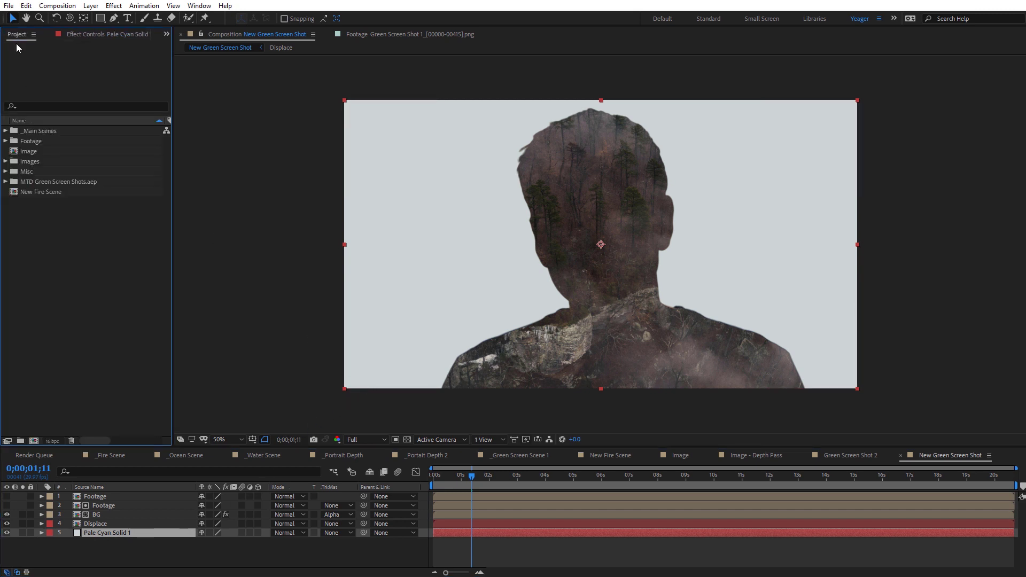
{"action": "left_click", "coordinate": [6, 161]}
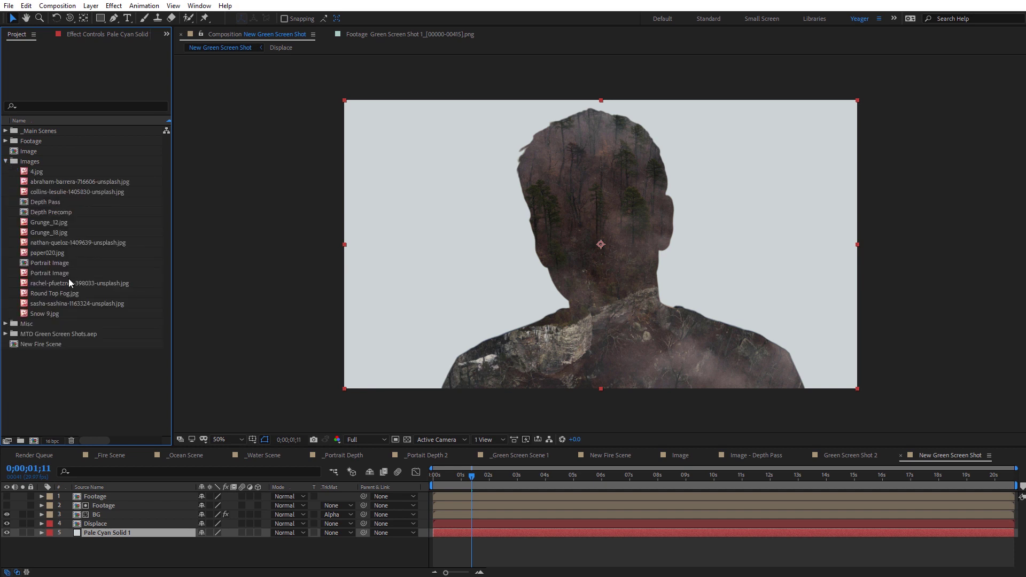
{"action": "left_click_drag", "start_coordinate": [53, 232], "coordinate": [136, 529]}
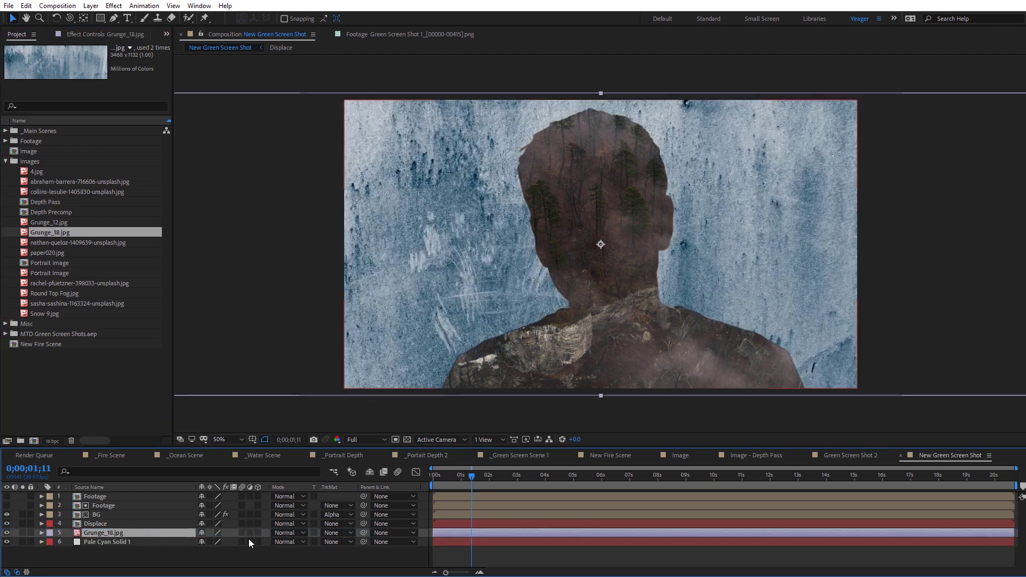
{"action": "left_click", "coordinate": [286, 532]}
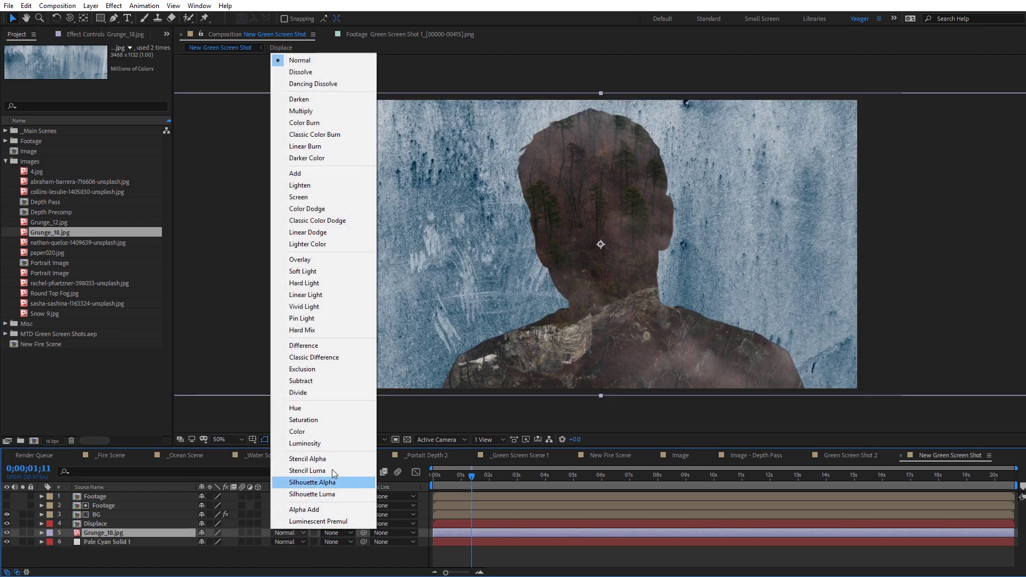
{"action": "left_click", "coordinate": [302, 261]}
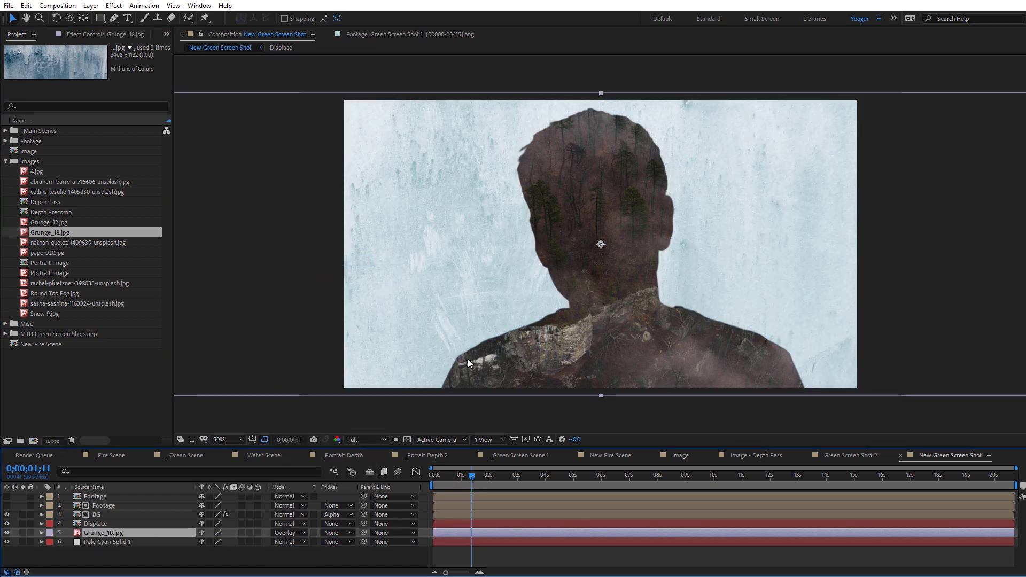
Step: Keyframe Grunge_18.jpg's Scale from 100% at the first frame to 118% at 5 seconds, ending the work area at 5 seconds
{"action": "left_click_drag", "start_coordinate": [471, 477], "coordinate": [432, 477]}
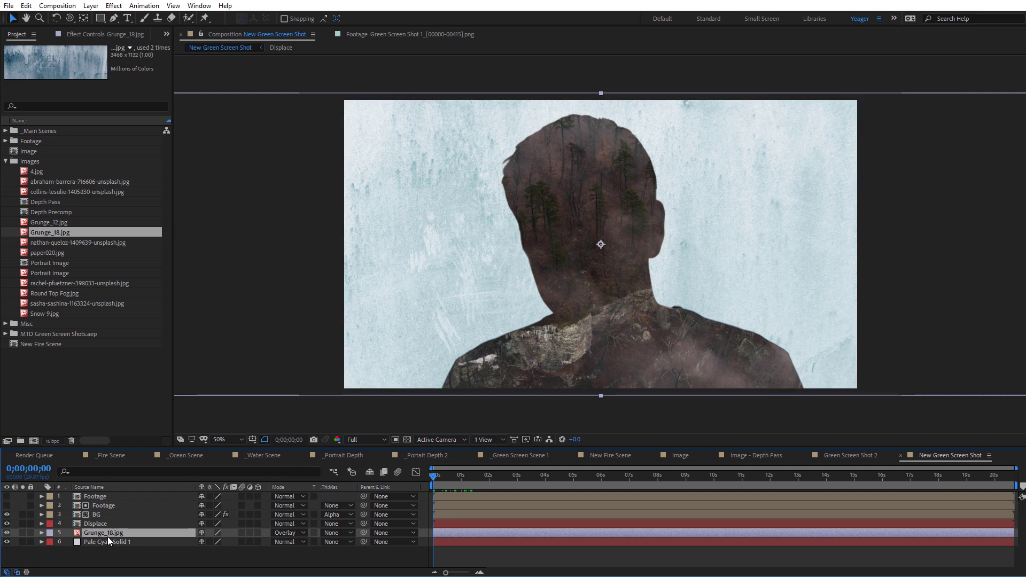
{"action": "key", "text": "s"}
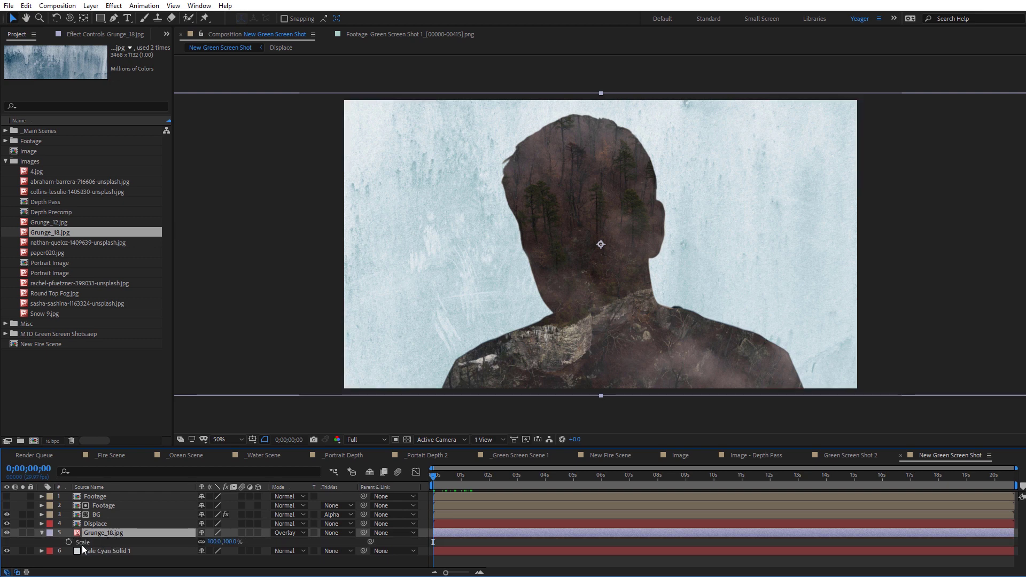
{"action": "left_click", "coordinate": [68, 542]}
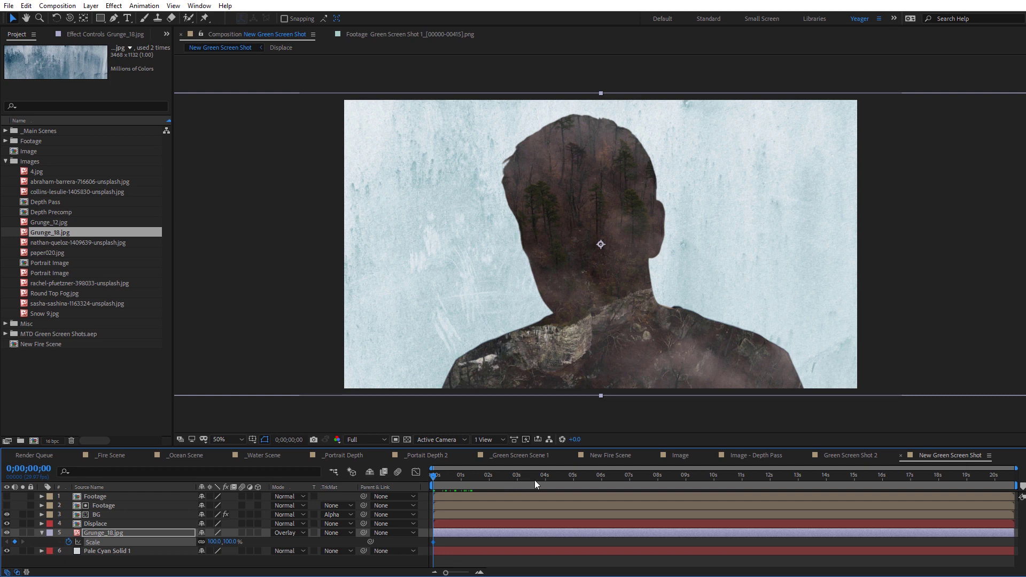
{"action": "left_click_drag", "start_coordinate": [534, 480], "coordinate": [574, 485]}
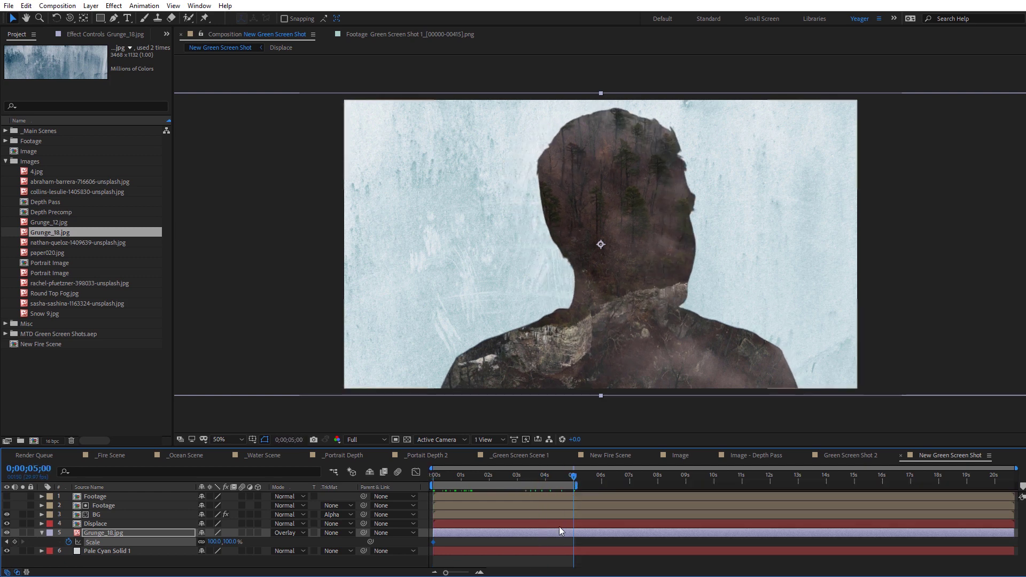
{"action": "left_click_drag", "start_coordinate": [232, 541], "coordinate": [240, 541]}
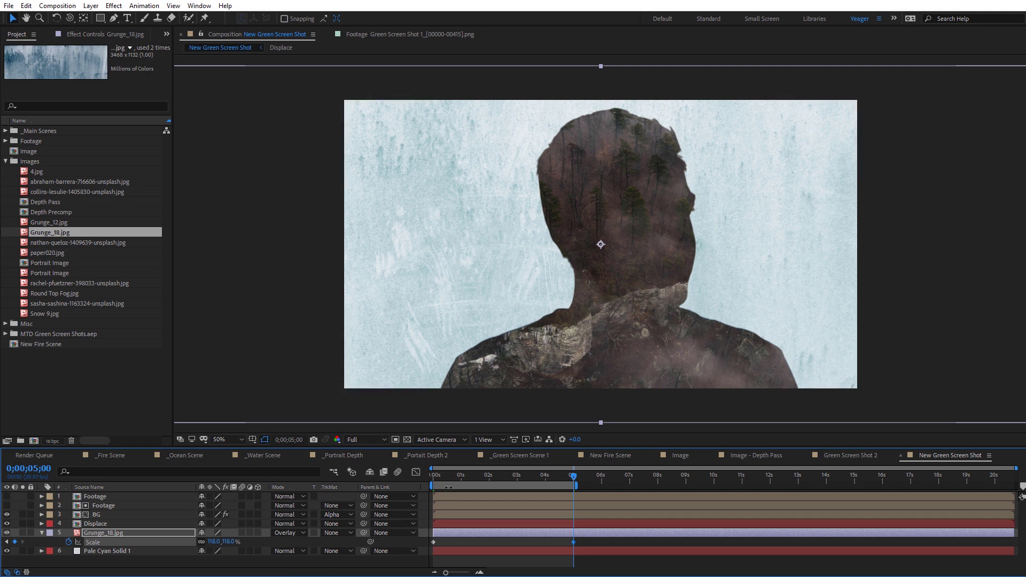
{"action": "left_click", "coordinate": [435, 477]}
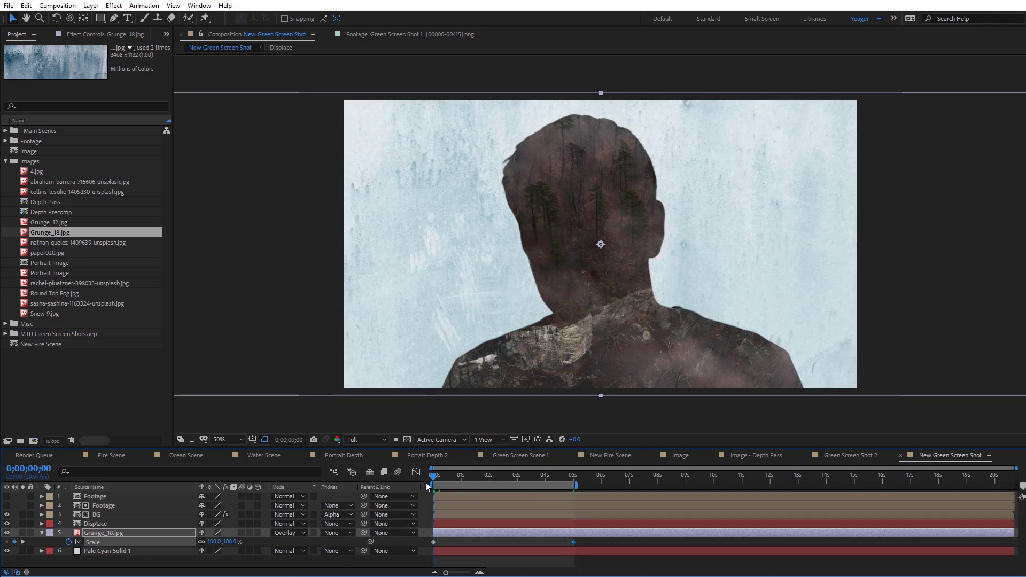
Step: Inside the BG precomp, keyframe Round Top Fog.jpg's Scale from 61.3% at the first frame down to 49.6% at 5 seconds
{"action": "left_click", "coordinate": [97, 515]}
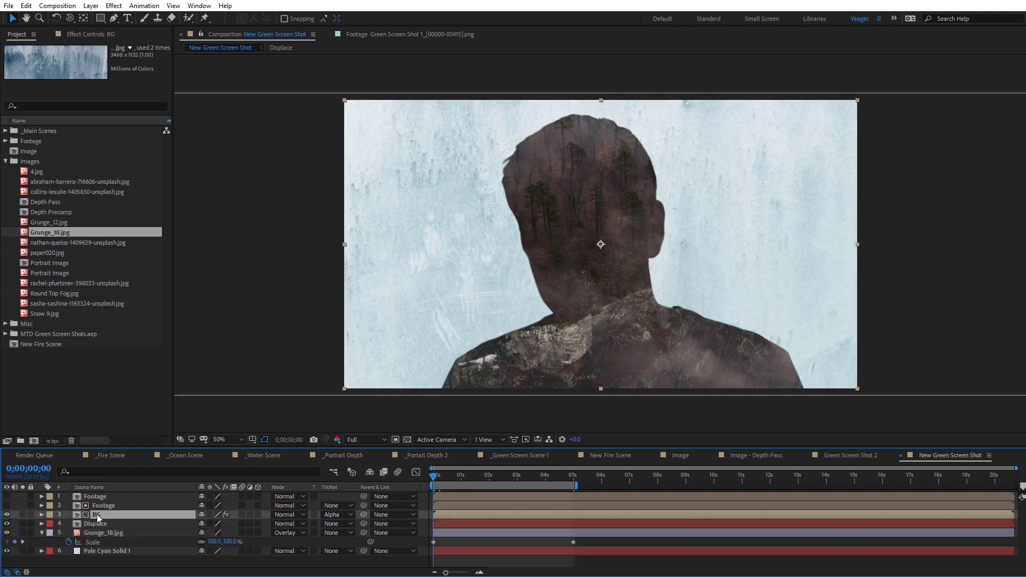
{"action": "double_click", "coordinate": [97, 515]}
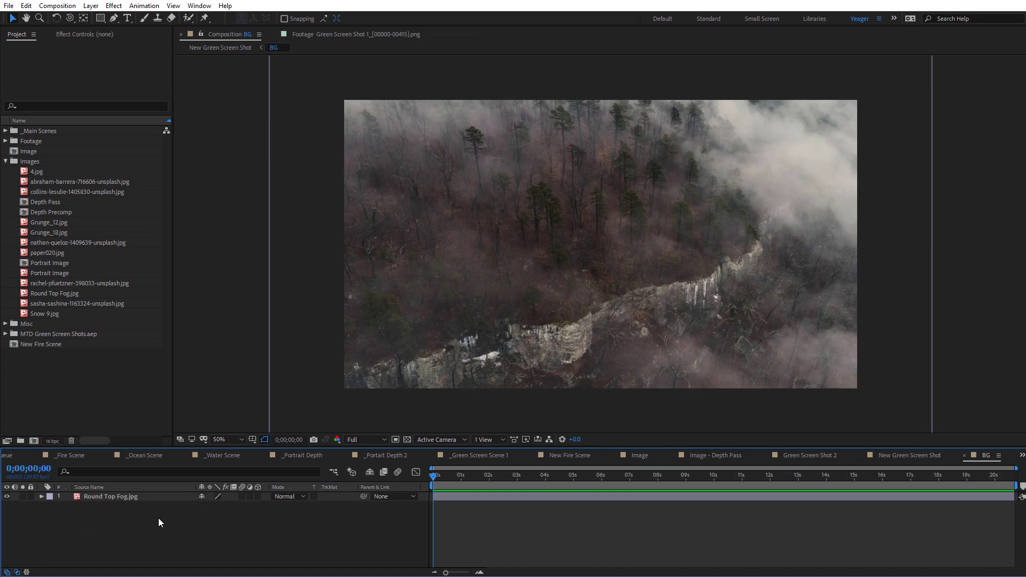
{"action": "left_click", "coordinate": [96, 500]}
{"action": "key", "text": "s"}
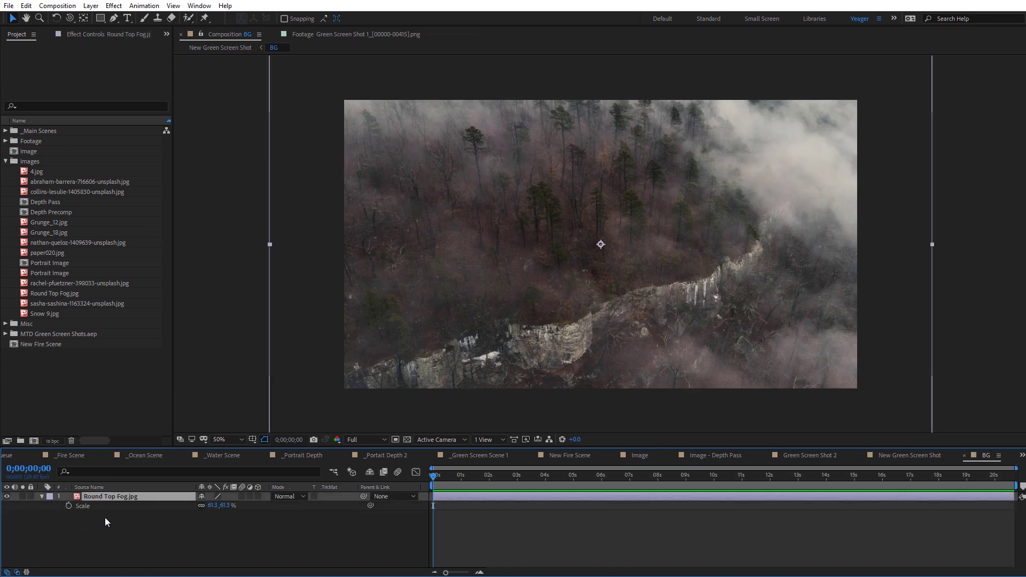
{"action": "left_click", "coordinate": [68, 505]}
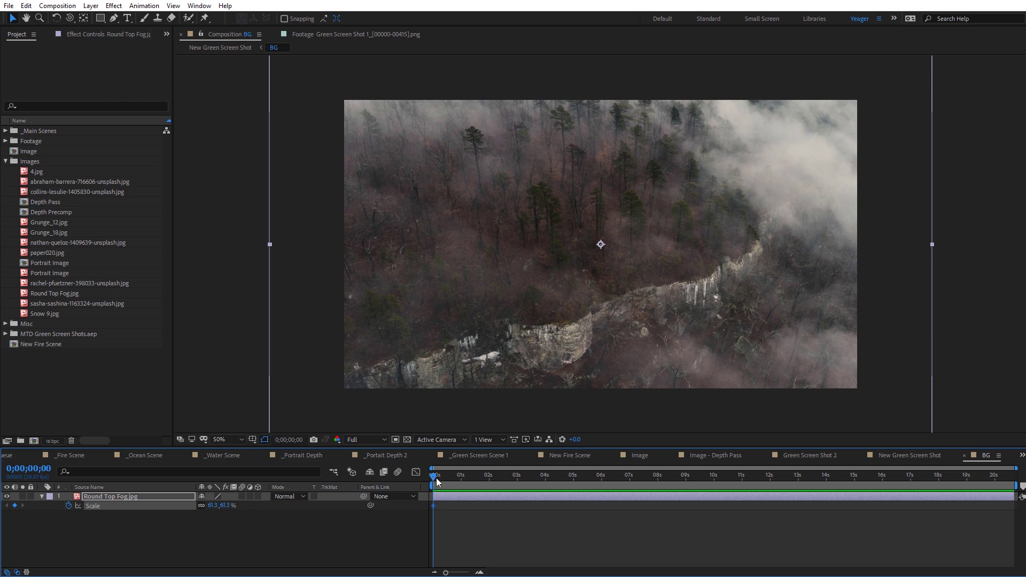
{"action": "left_click_drag", "start_coordinate": [434, 485], "coordinate": [577, 488]}
{"action": "left_click_drag", "start_coordinate": [930, 245], "coordinate": [868, 248]}
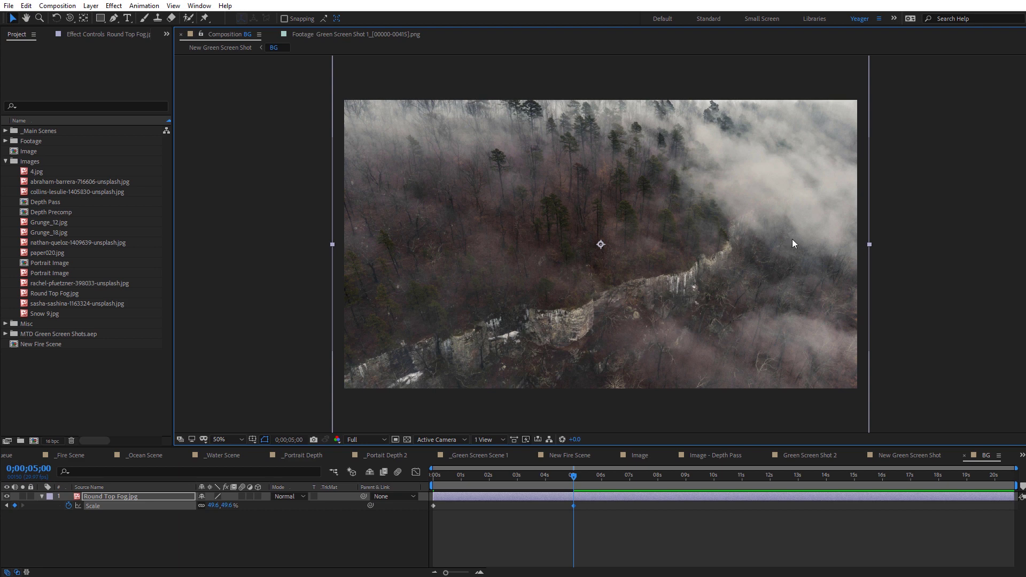
Step: Add the paper020.jpg texture above Round Top Fog.jpg in BG and set its blending mode to Screen
{"action": "left_click_drag", "start_coordinate": [57, 253], "coordinate": [168, 494]}
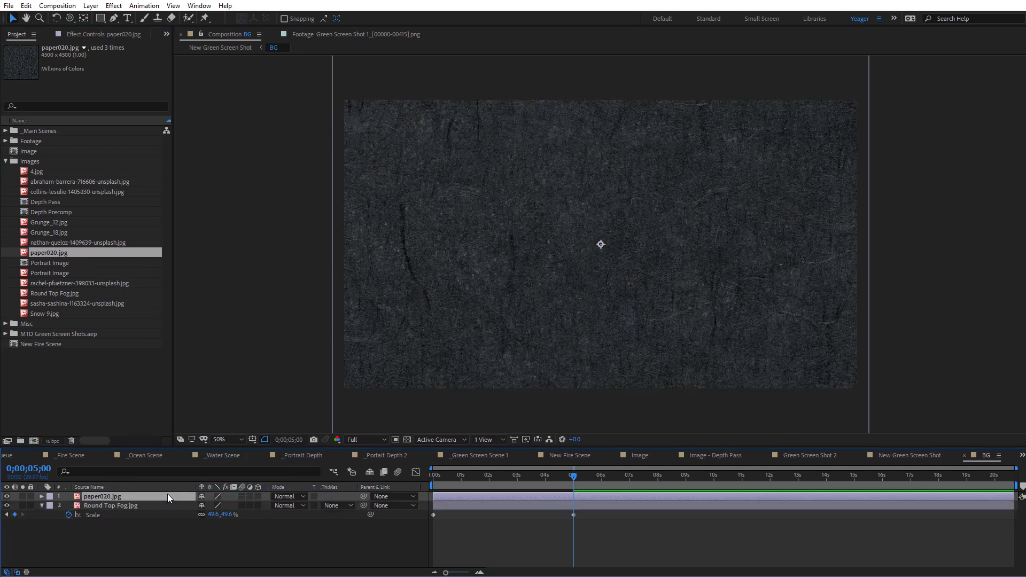
{"action": "left_click", "coordinate": [283, 496]}
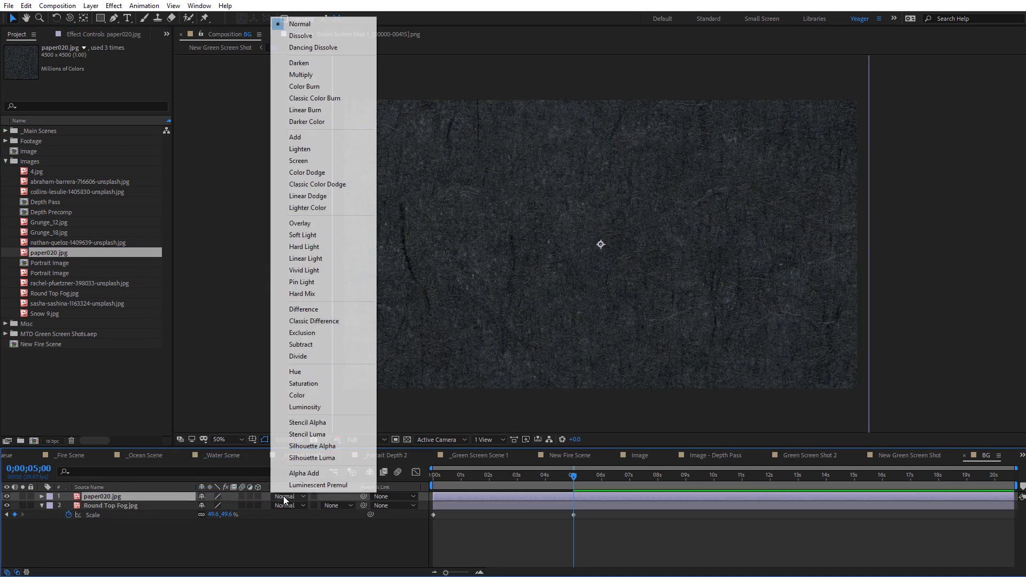
{"action": "left_click", "coordinate": [315, 160]}
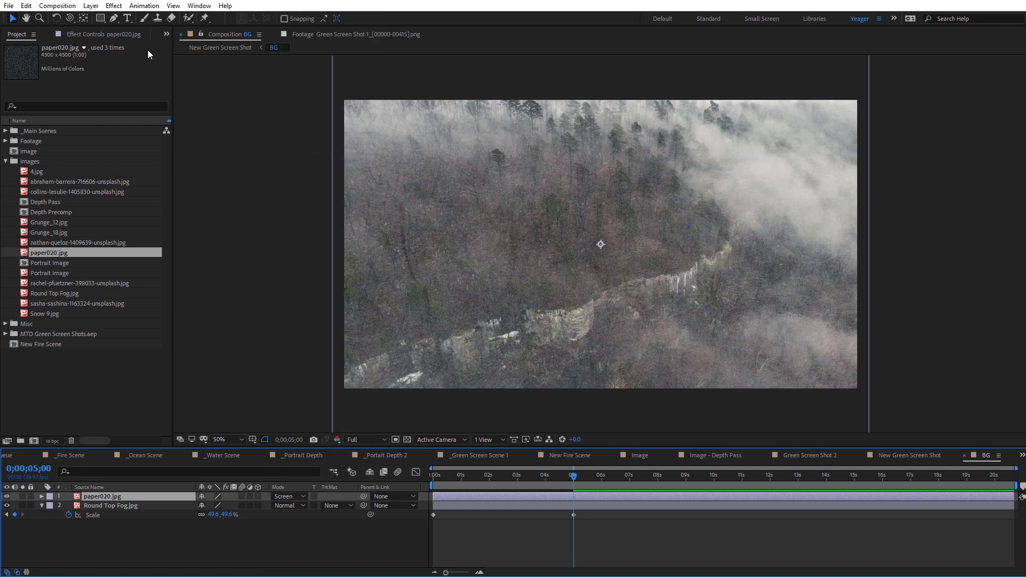
Step: Apply the Curves effect to paper020.jpg and shape an S-curve that raises its highlights and lowers its shadows
{"action": "left_click", "coordinate": [114, 5]}
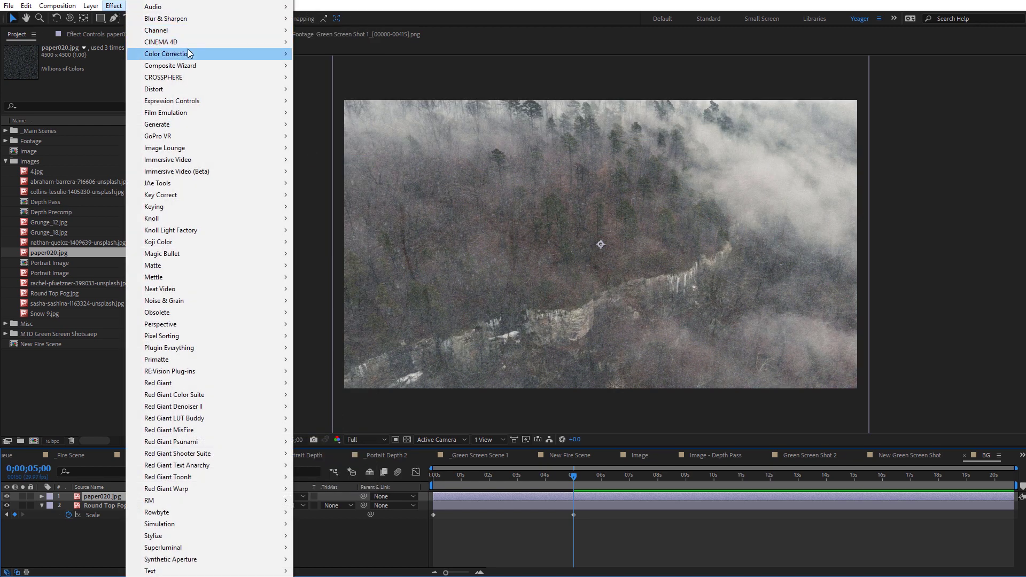
{"action": "mouse_move", "coordinate": [278, 57]}
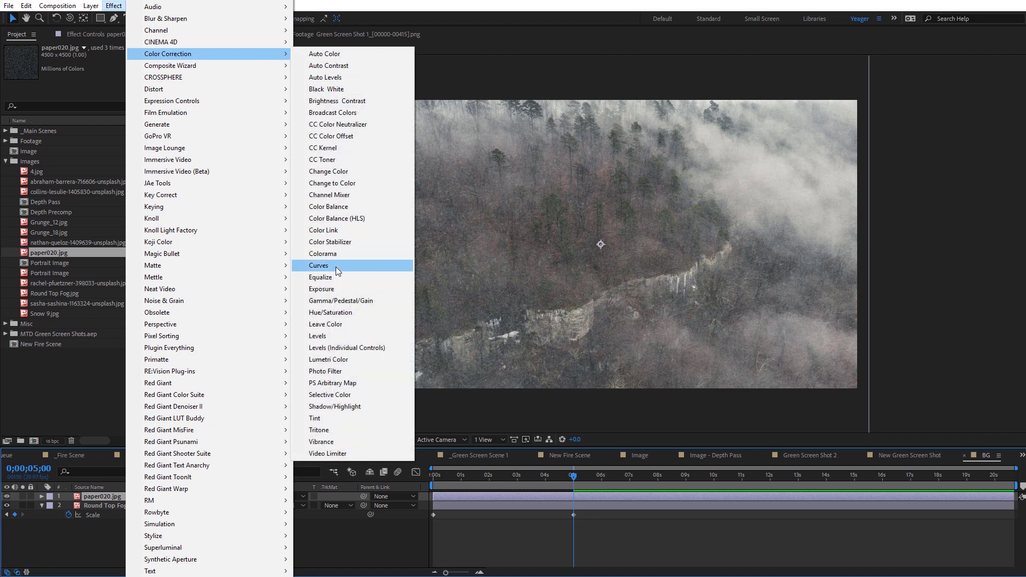
{"action": "left_click", "coordinate": [335, 266]}
{"action": "left_click_drag", "start_coordinate": [103, 162], "coordinate": [103, 141]}
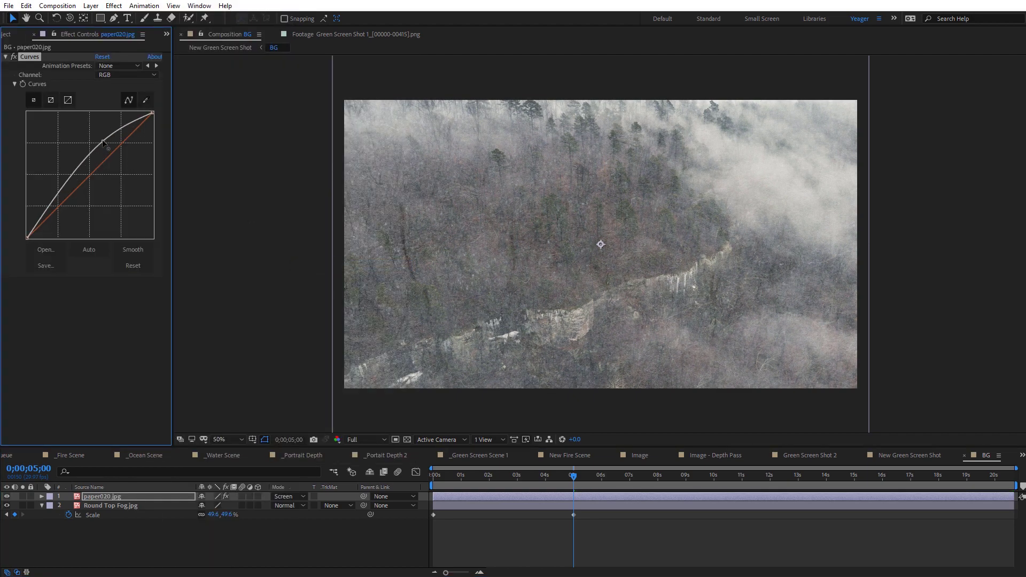
{"action": "left_click_drag", "start_coordinate": [60, 199], "coordinate": [72, 204]}
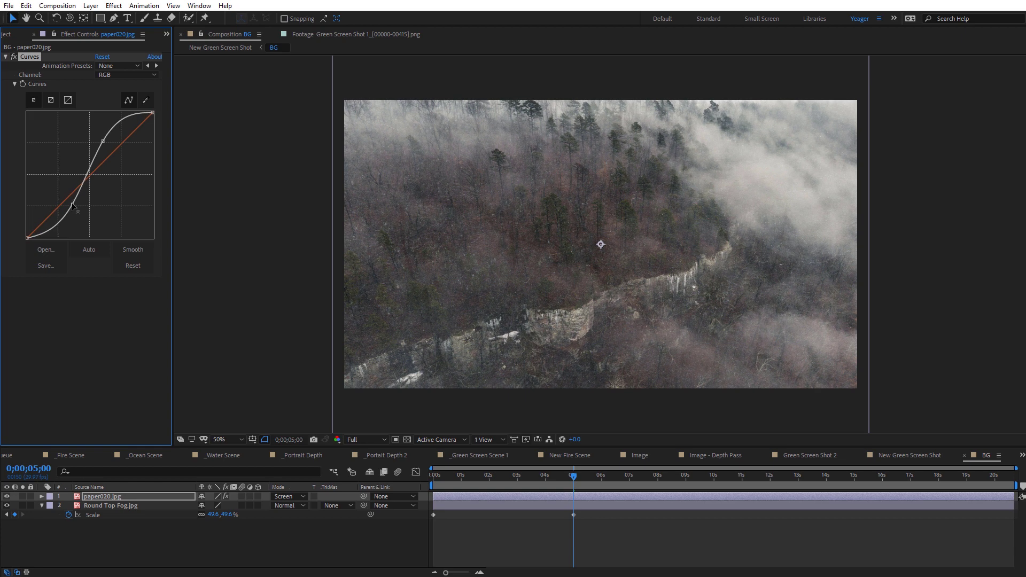
Step: Keyframe paper020.jpg's Scale in BG from 100% at the first frame up to a larger value at 5 seconds
{"action": "key", "text": "slash"}
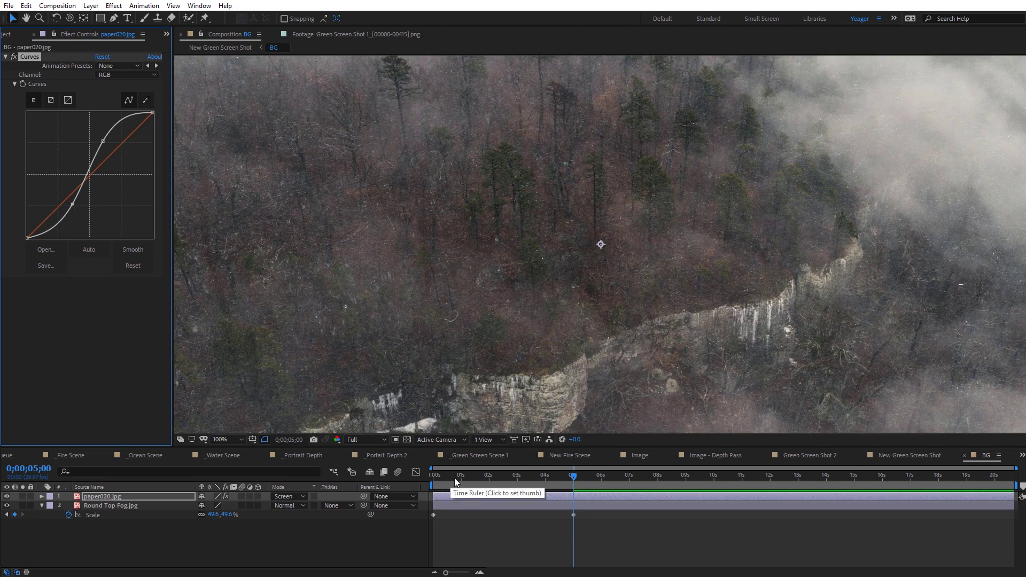
{"action": "left_click_drag", "start_coordinate": [454, 477], "coordinate": [427, 479]}
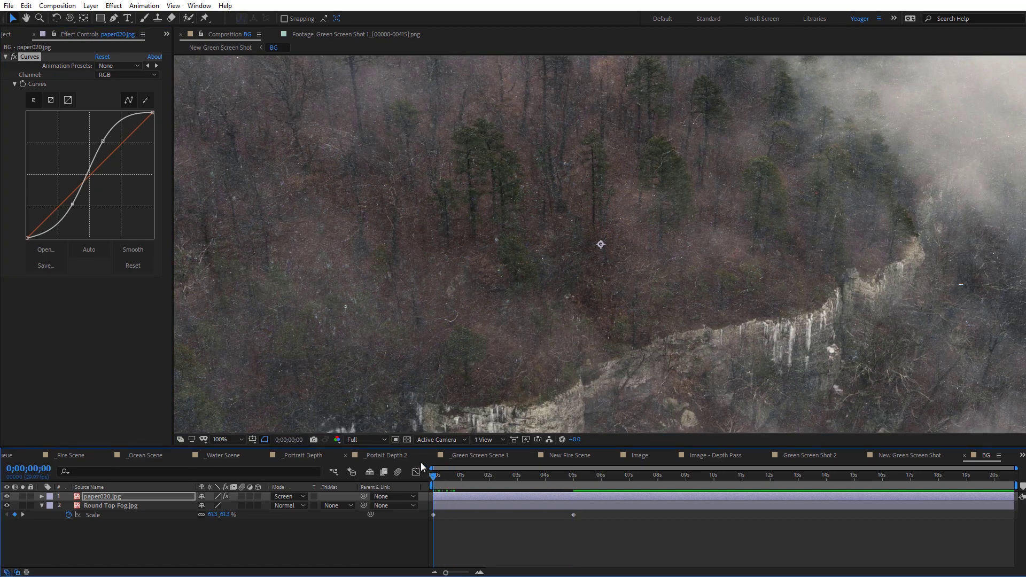
{"action": "key", "text": "s"}
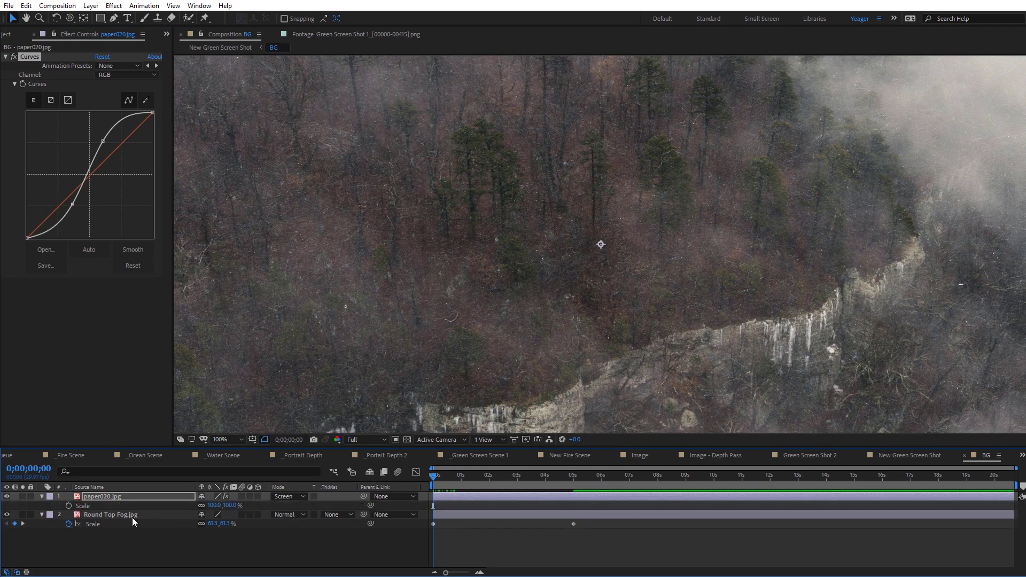
{"action": "left_click", "coordinate": [69, 505]}
{"action": "left_click", "coordinate": [573, 478]}
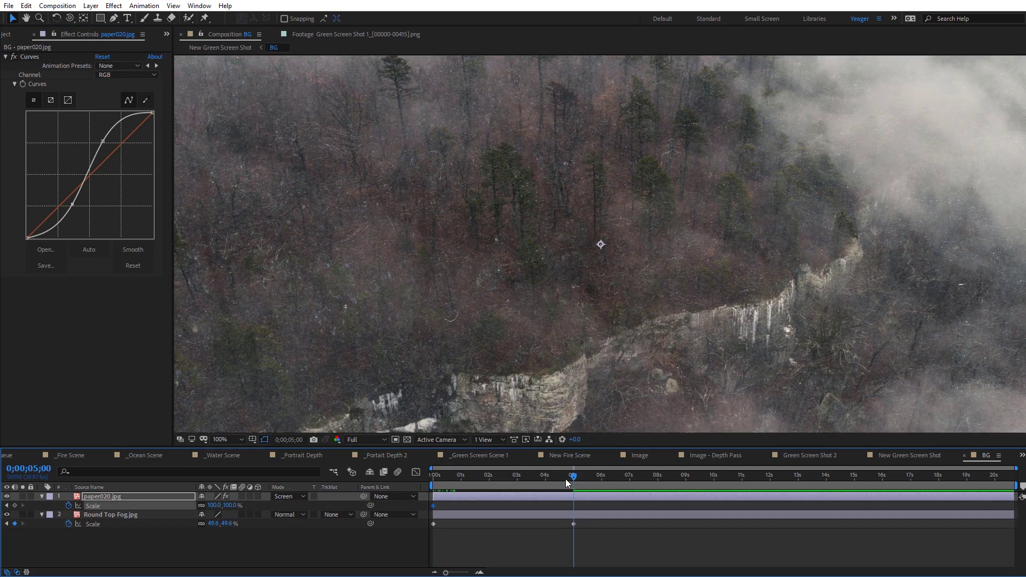
{"action": "left_click_drag", "start_coordinate": [234, 509], "coordinate": [251, 507]}
{"action": "left_click_drag", "start_coordinate": [523, 480], "coordinate": [563, 481]}
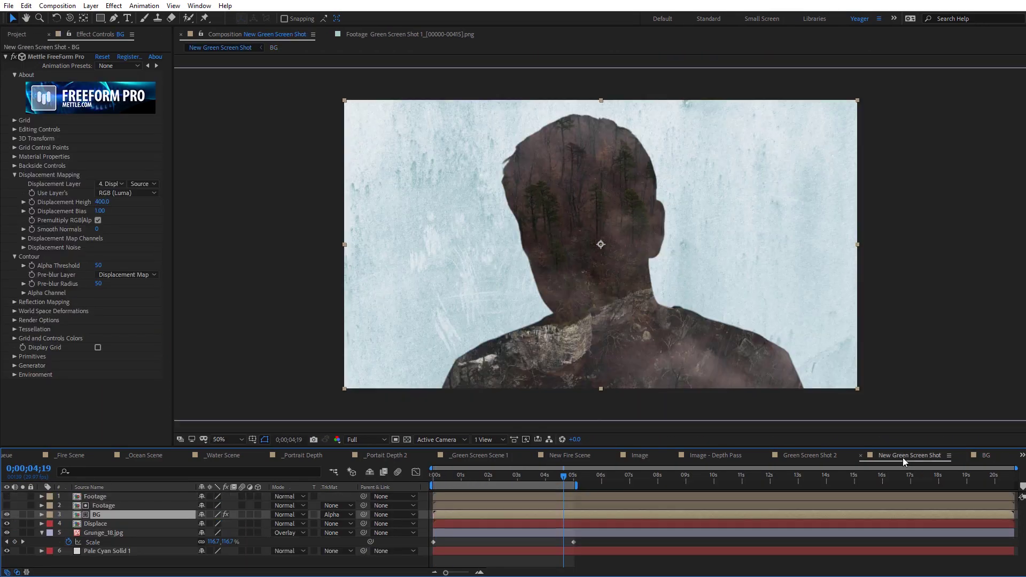
Step: Play back the New Green Screen Shot composition and return to its first frame
{"action": "left_click", "coordinate": [904, 457]}
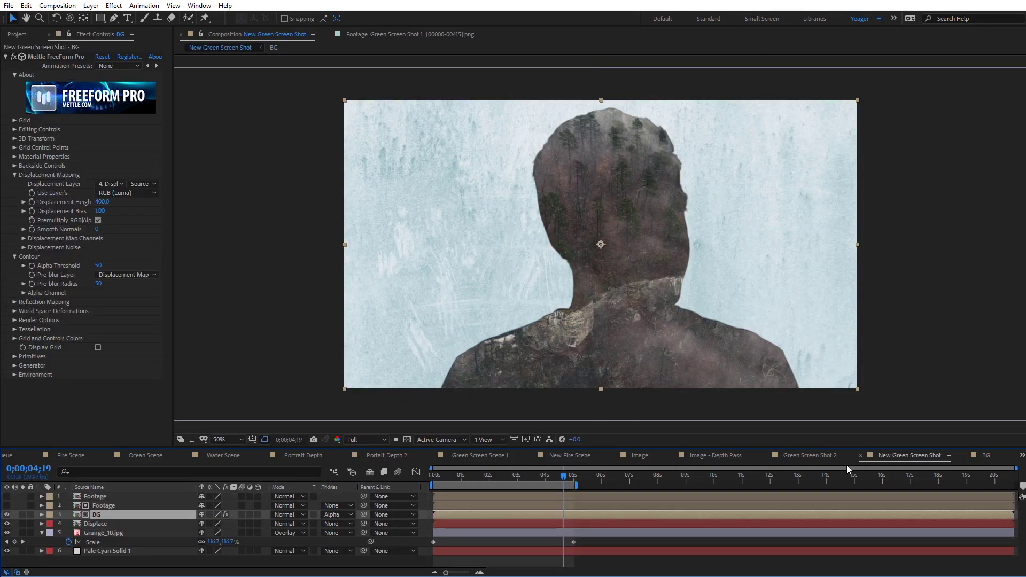
{"action": "key", "text": "space"}
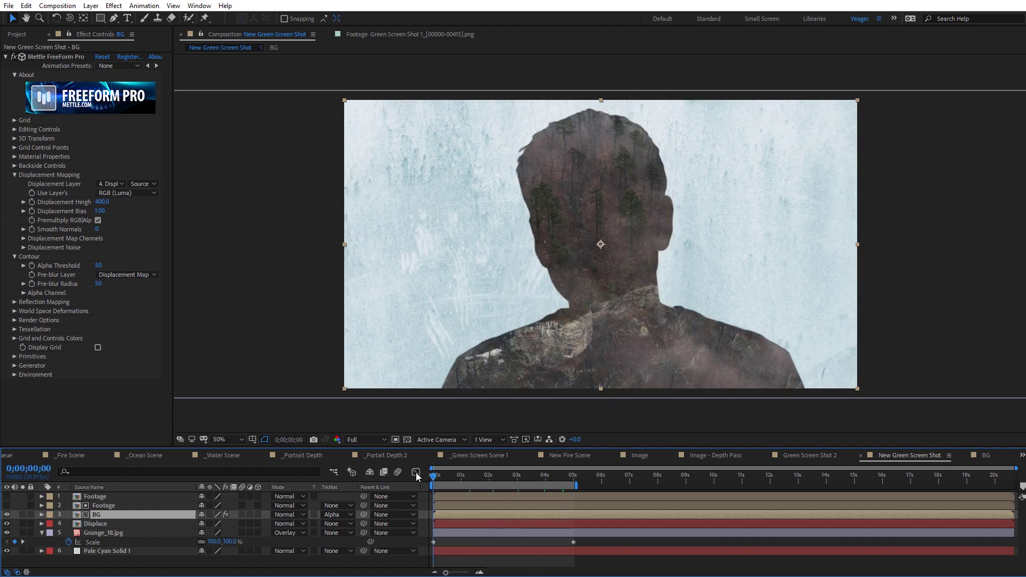
{"action": "mouse_move", "coordinate": [434, 476]}
{"action": "left_mouse_down"}
{"action": "mouse_move", "coordinate": [573, 484]}
{"action": "mouse_move", "coordinate": [434, 485]}
{"action": "left_mouse_up"}
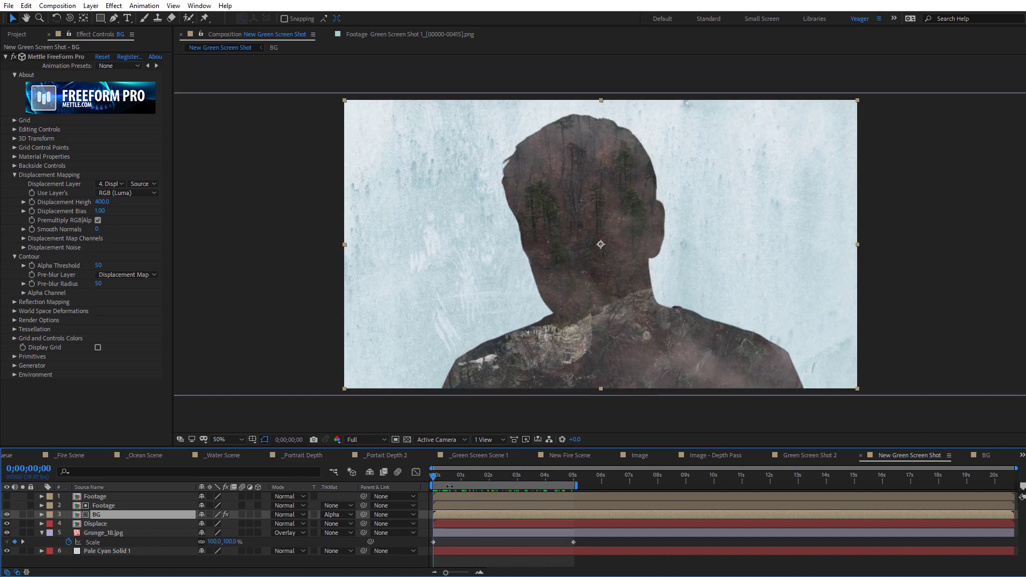
Step: Make the topmost Footage layer visible and apply the Tint effect to turn it black and white
{"action": "left_click", "coordinate": [93, 498]}
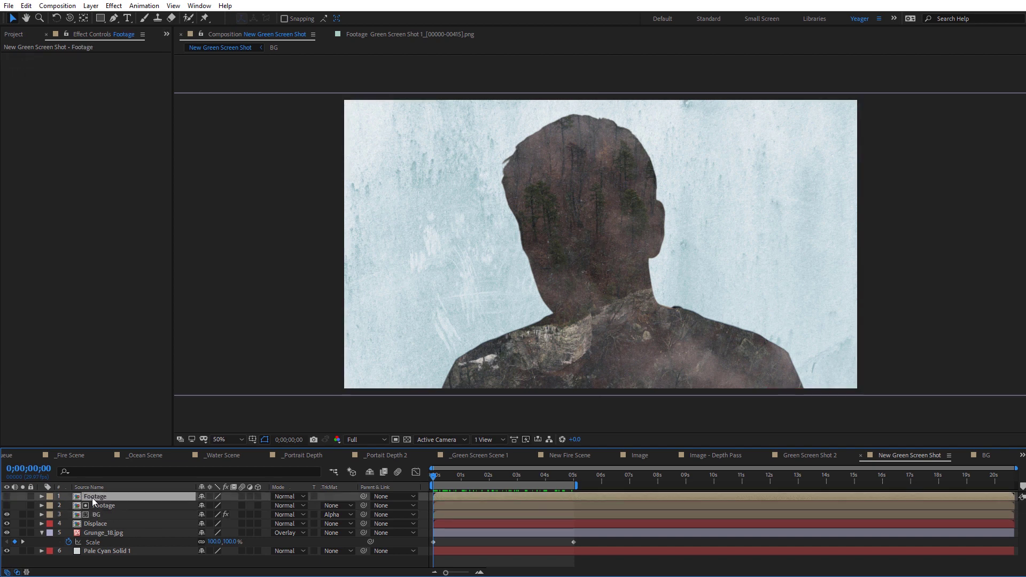
{"action": "left_click", "coordinate": [7, 497]}
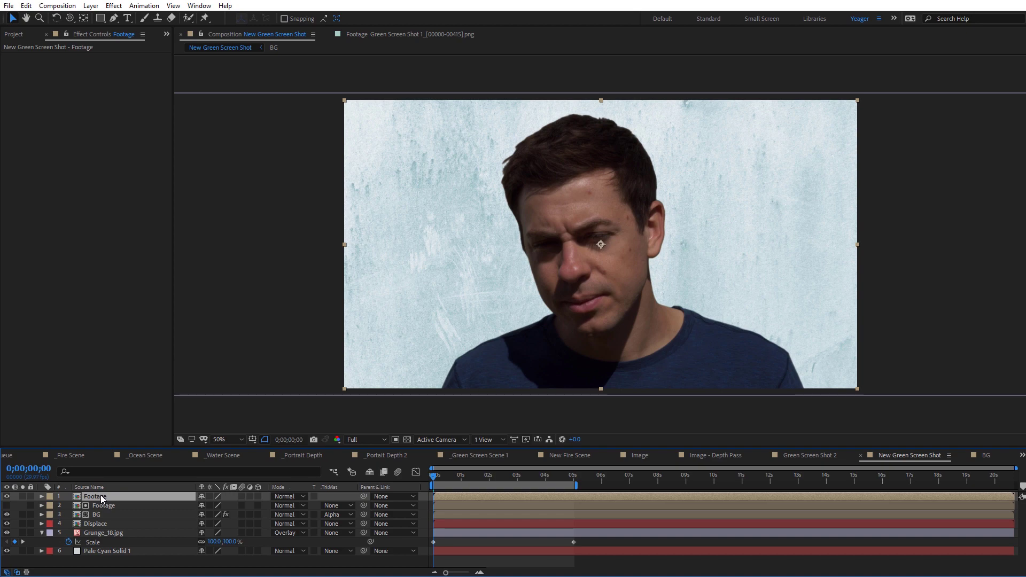
{"action": "left_click", "coordinate": [114, 7]}
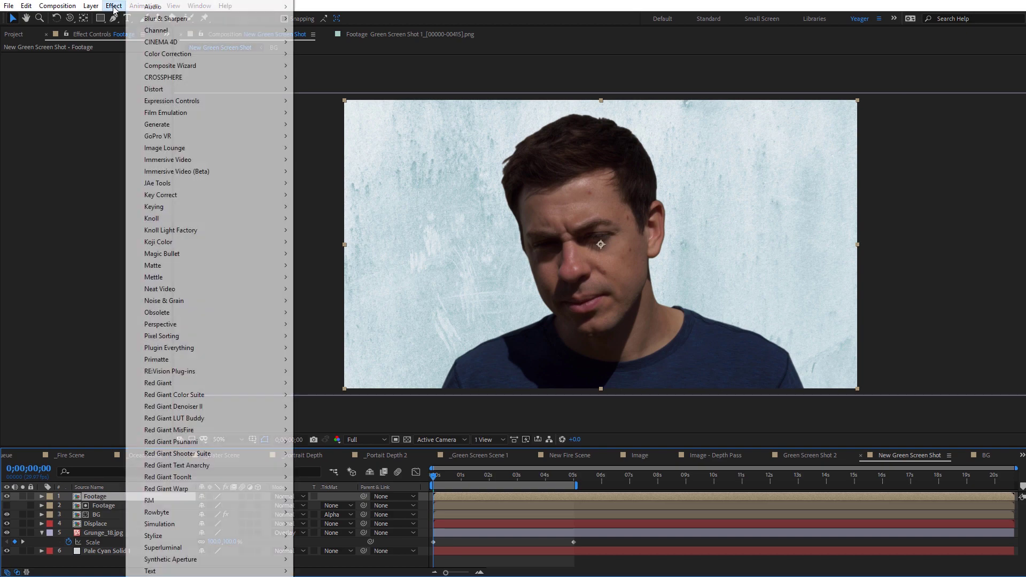
{"action": "mouse_move", "coordinate": [191, 56]}
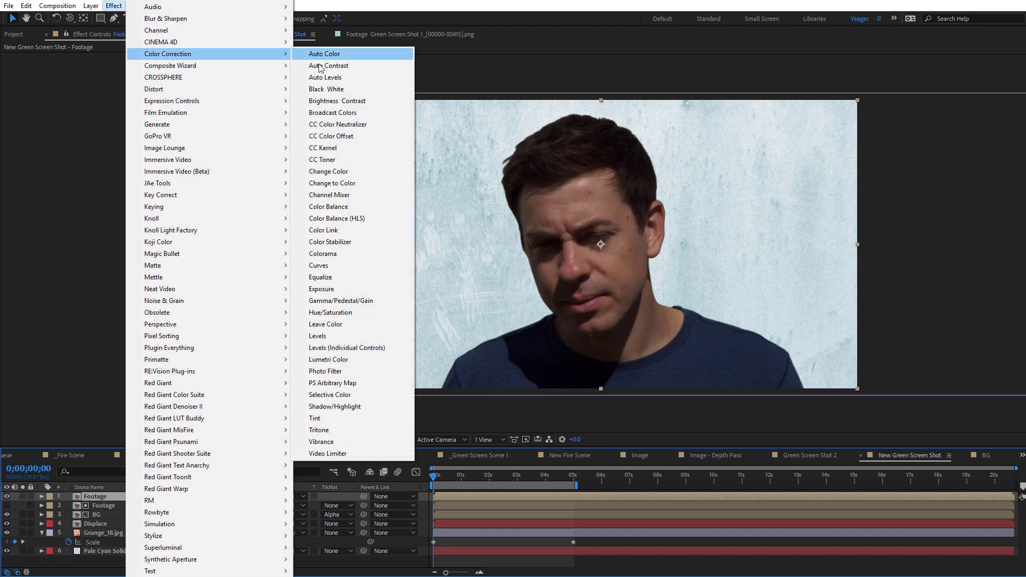
{"action": "left_click", "coordinate": [332, 418]}
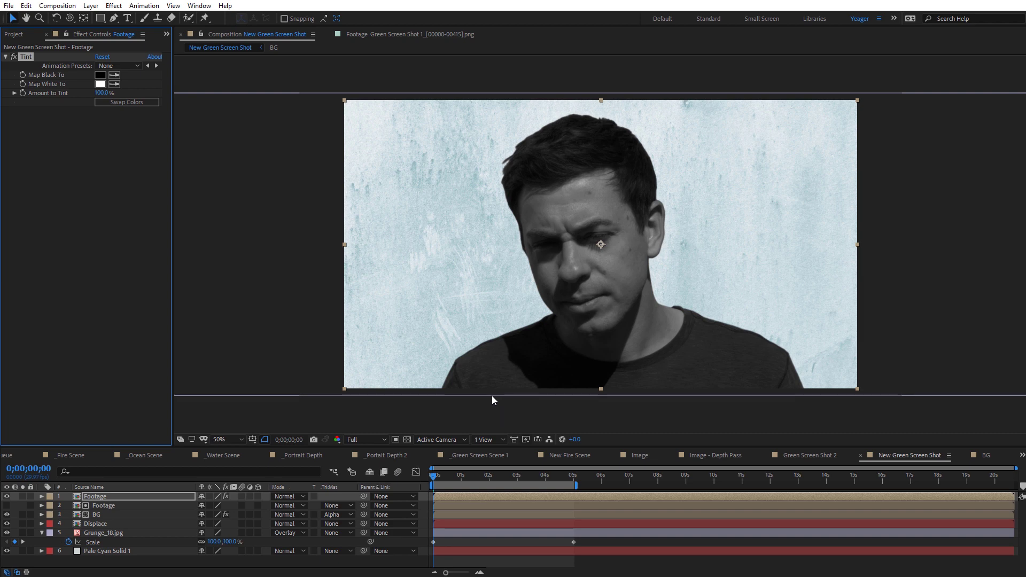
Step: Draw a closed RotoBezier mask on the top Footage layer around the mouth, chin and neck with the Pen tool
{"action": "left_click", "coordinate": [114, 18]}
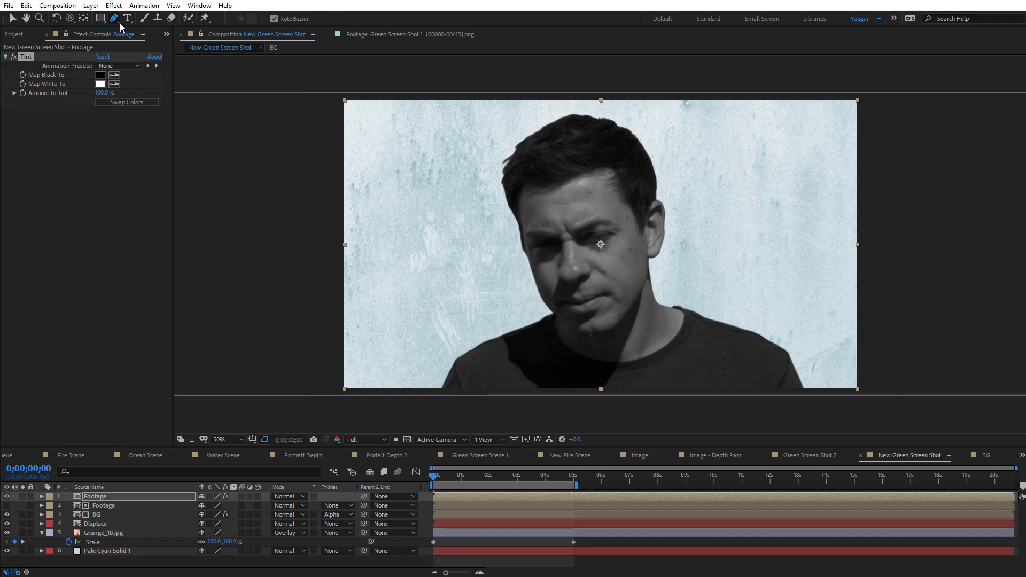
{"action": "left_click", "coordinate": [532, 302]}
{"action": "left_click", "coordinate": [548, 282]}
{"action": "left_click", "coordinate": [579, 275]}
{"action": "left_click", "coordinate": [637, 266]}
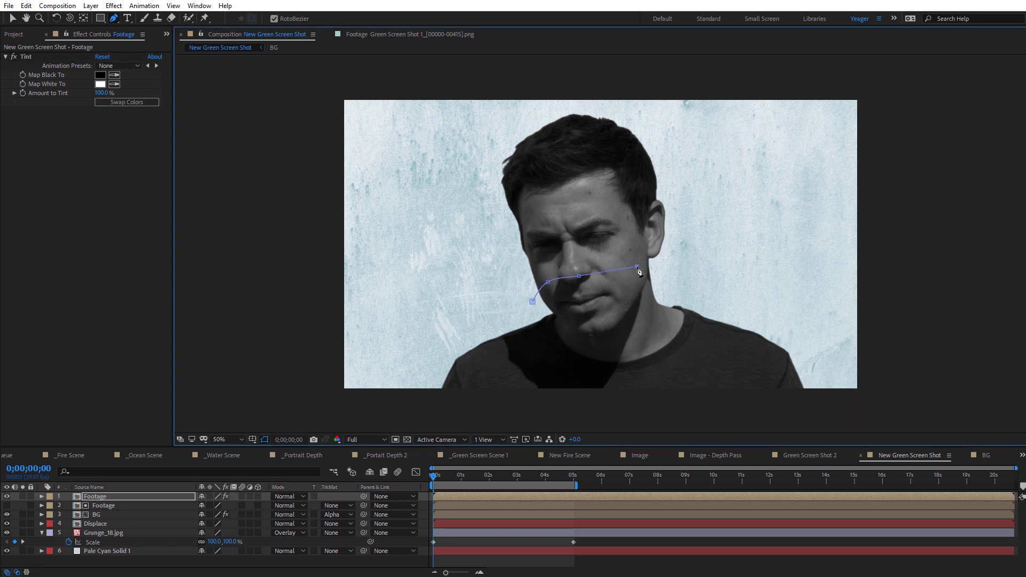
{"action": "left_click", "coordinate": [663, 270]}
{"action": "left_click", "coordinate": [681, 303]}
{"action": "left_click", "coordinate": [676, 337]}
{"action": "left_click", "coordinate": [630, 355]}
{"action": "left_click", "coordinate": [552, 353]}
{"action": "left_click", "coordinate": [524, 321]}
{"action": "left_click", "coordinate": [533, 301]}
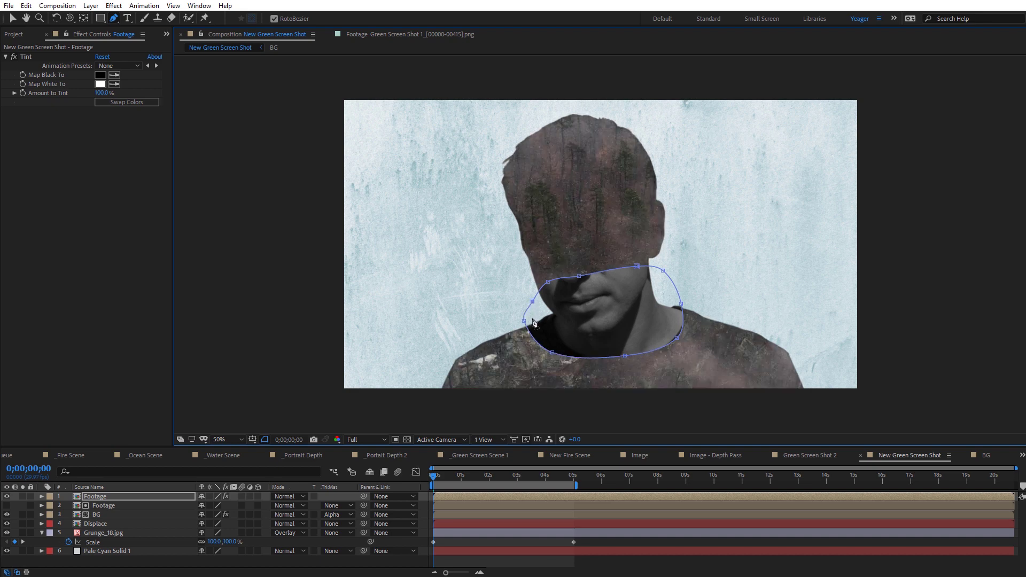
Step: Set the Mask Feather of the top Footage layer's mask to 100 pixels
{"action": "key", "text": "m"}
{"action": "key", "text": "m"}
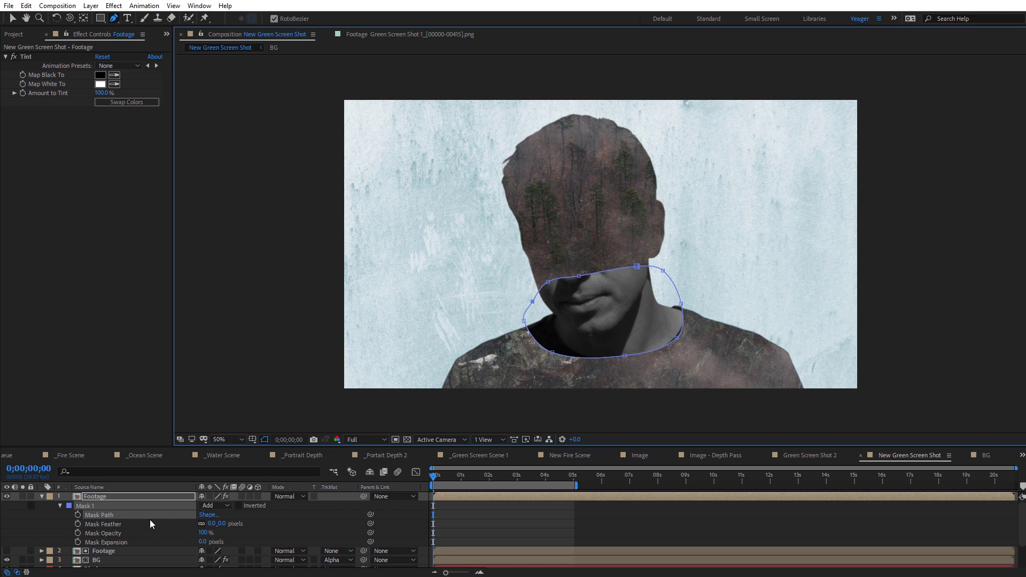
{"action": "left_click", "coordinate": [222, 524]}
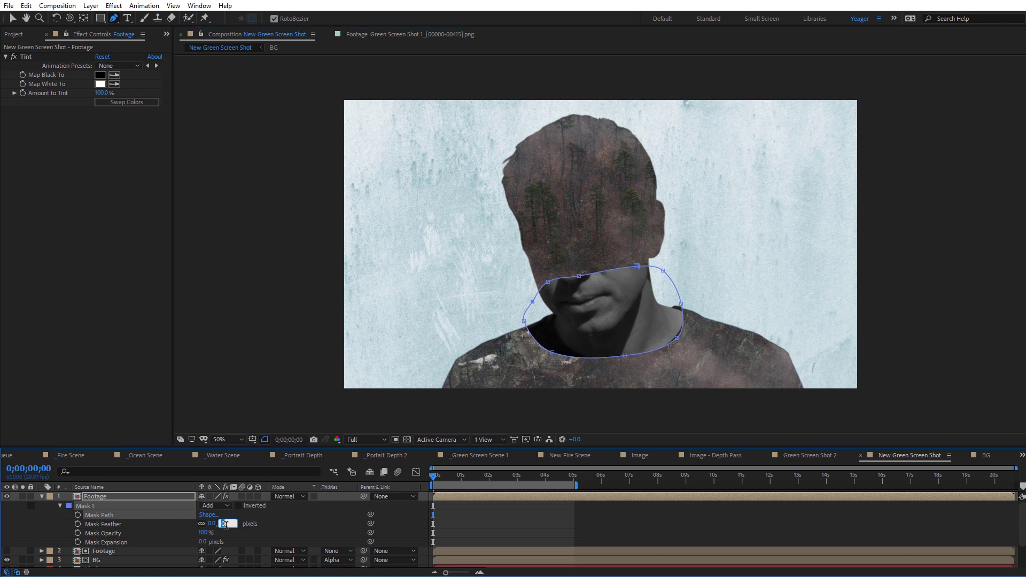
{"action": "key", "text": "Return"}
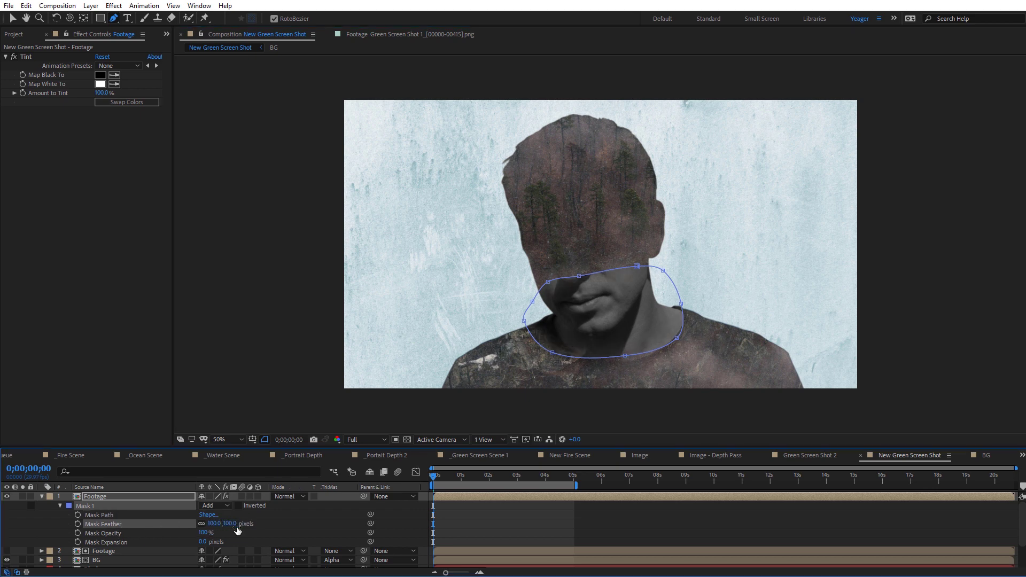
Step: Keyframe the Mask Path at the first frame, move the mask up with the face at 0;00;02;08, and hide the mask outline
{"action": "left_click", "coordinate": [78, 514]}
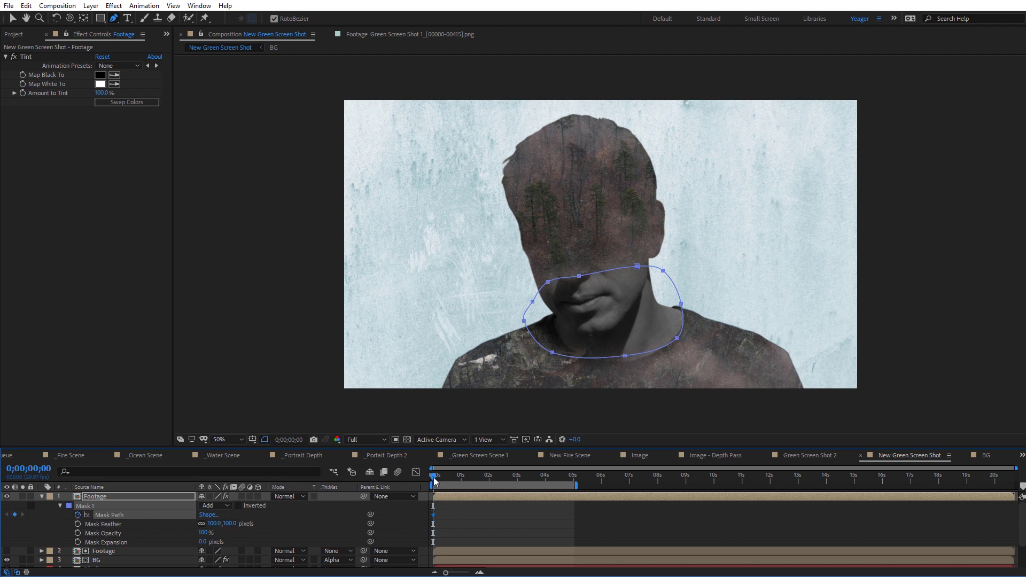
{"action": "left_click_drag", "start_coordinate": [434, 477], "coordinate": [496, 479]}
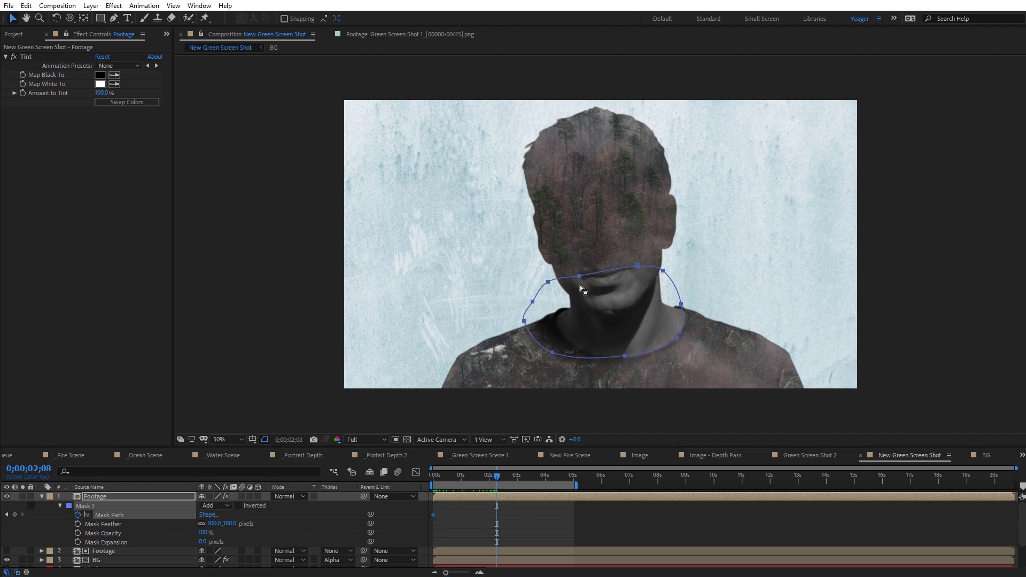
{"action": "key", "text": "v"}
{"action": "left_click_drag", "start_coordinate": [594, 273], "coordinate": [607, 252]}
{"action": "key", "text": "ctrl+t"}
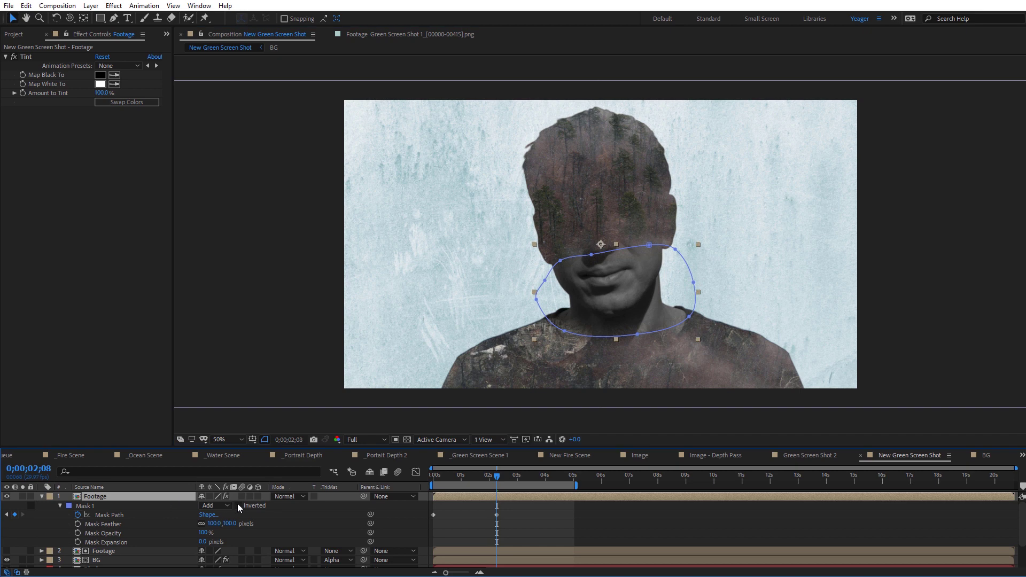
{"action": "left_click", "coordinate": [265, 439]}
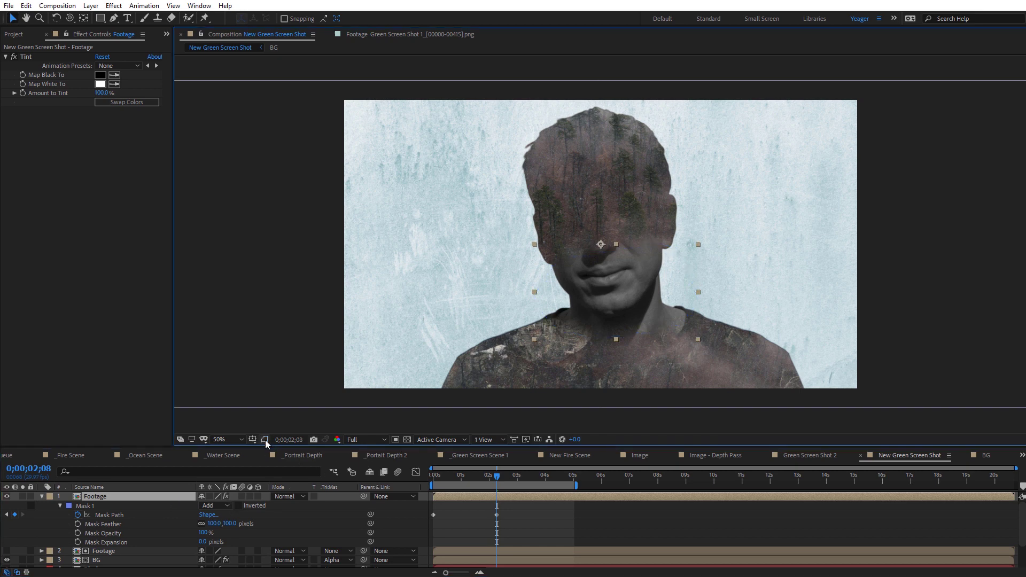
Step: Set the top Footage layer's blending mode to Screen and lower its opacity to roughly half
{"action": "left_click", "coordinate": [303, 496]}
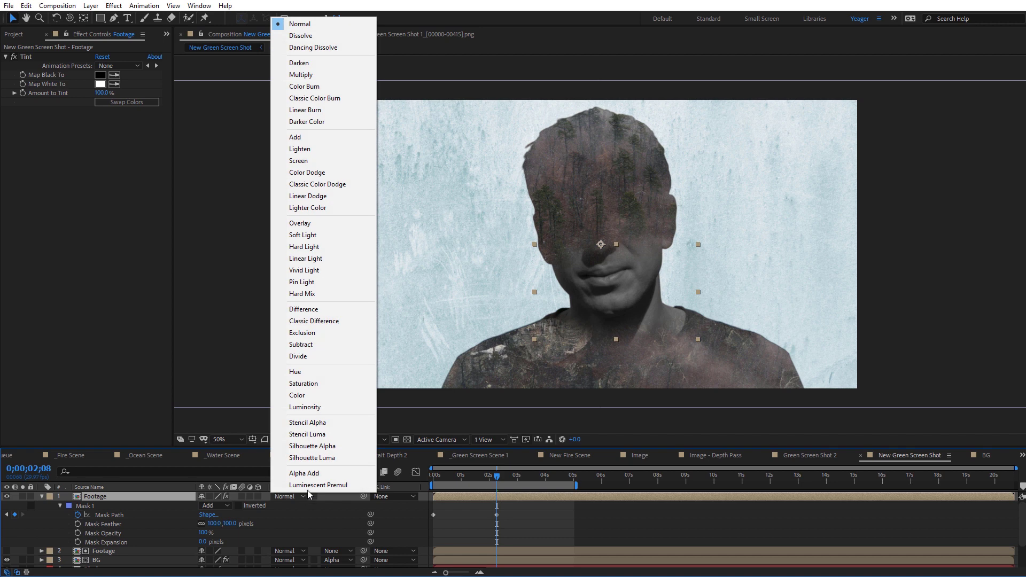
{"action": "left_click", "coordinate": [317, 162]}
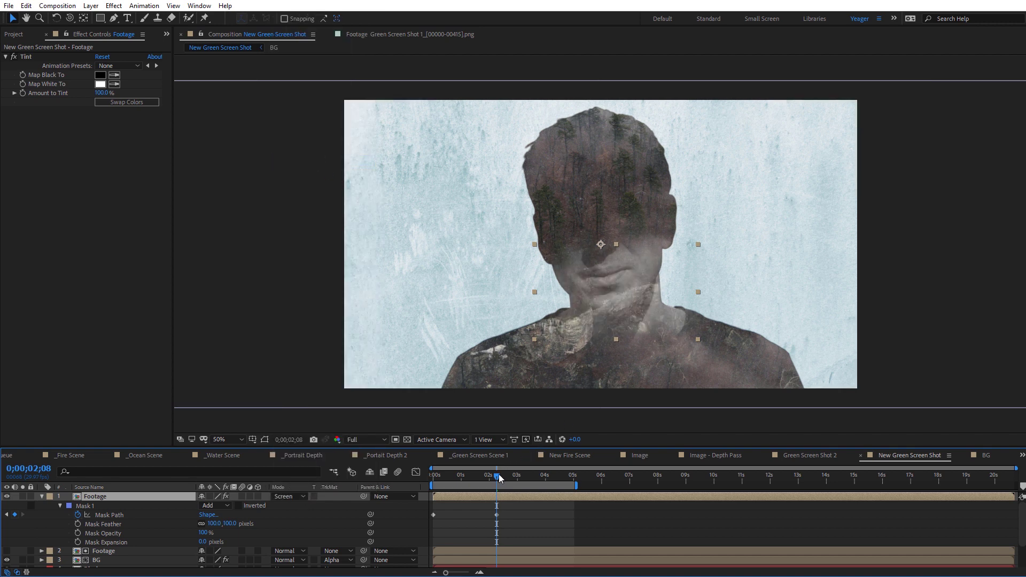
{"action": "mouse_move", "coordinate": [500, 478]}
{"action": "left_mouse_down"}
{"action": "mouse_move", "coordinate": [421, 486]}
{"action": "mouse_move", "coordinate": [494, 482]}
{"action": "left_mouse_up"}
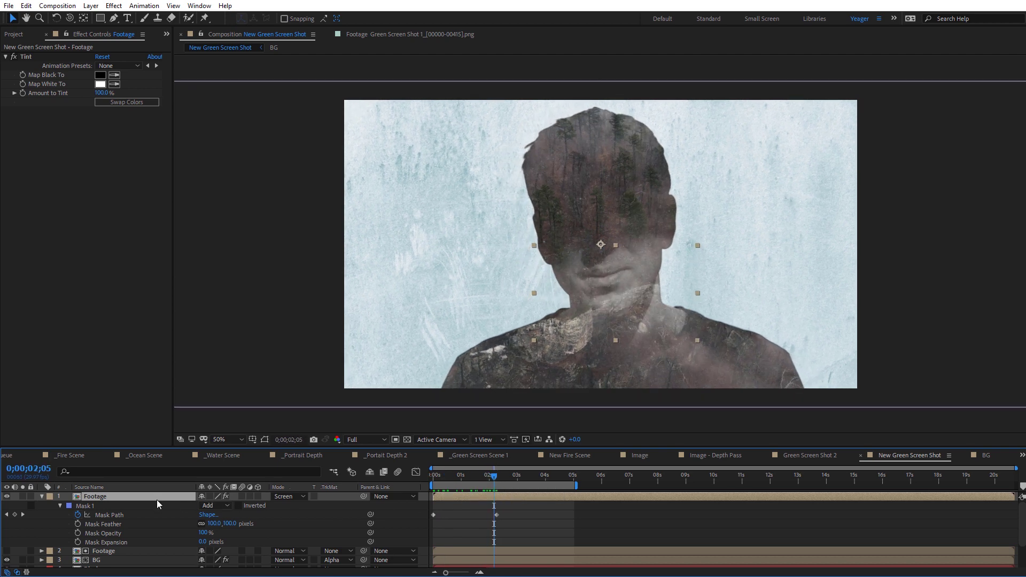
{"action": "key", "text": "t"}
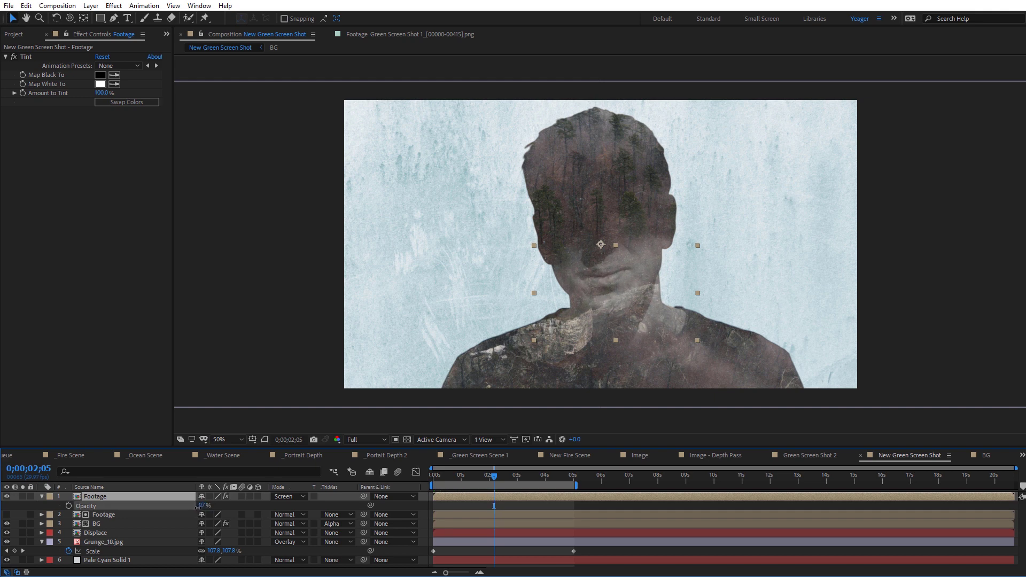
{"action": "key", "text": "Return"}
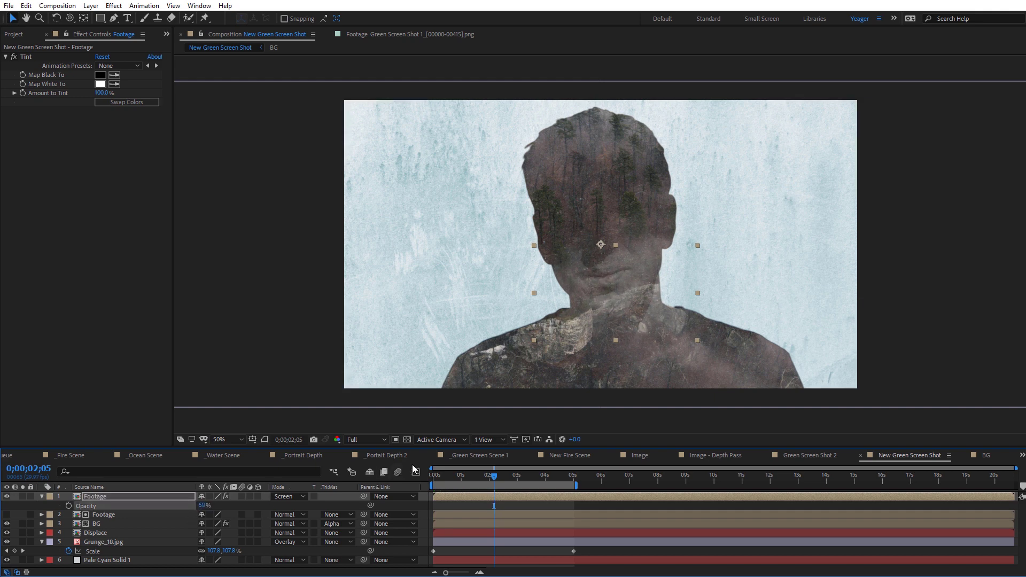
{"action": "key", "text": "space"}
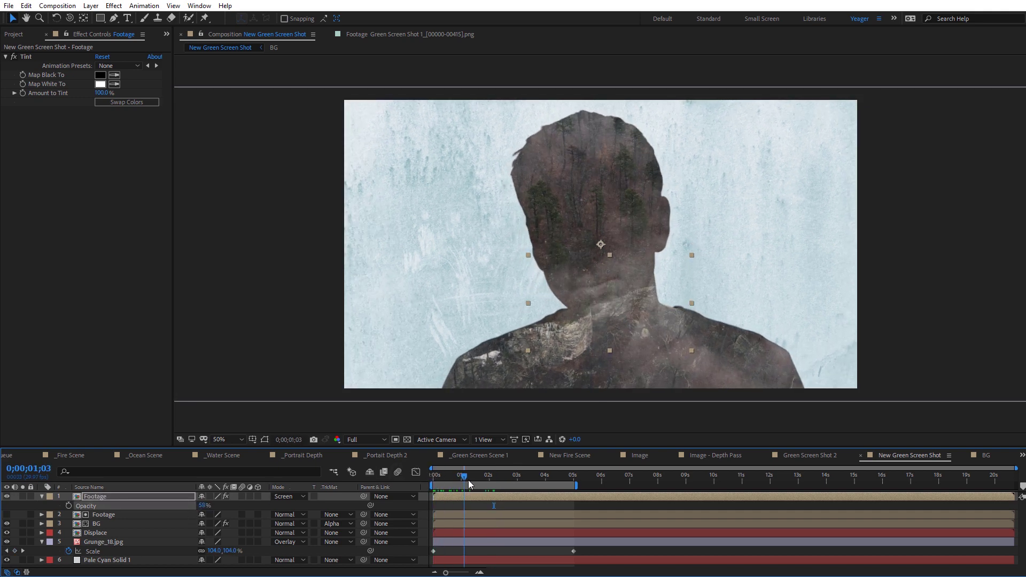
{"action": "key", "text": "space"}
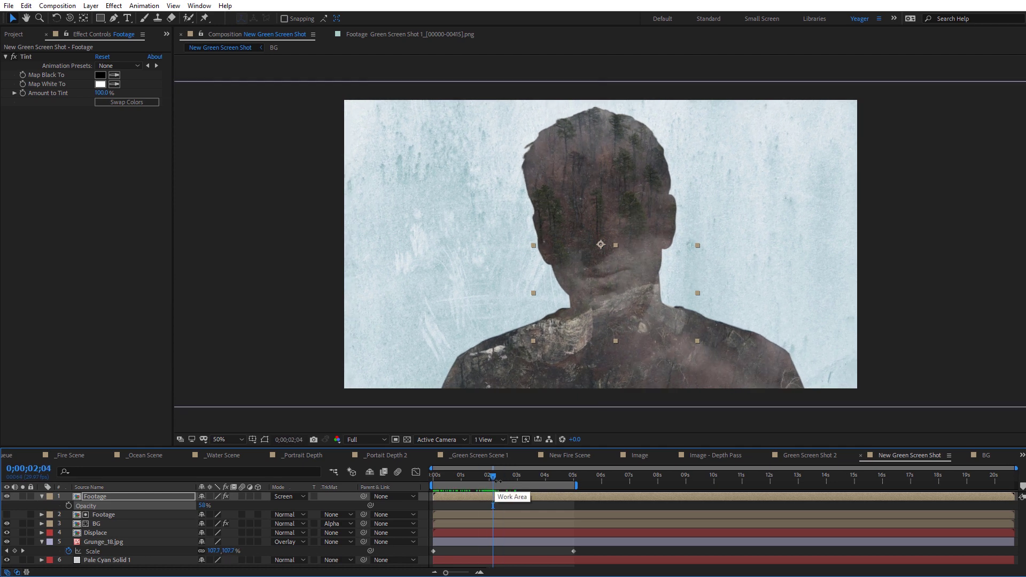